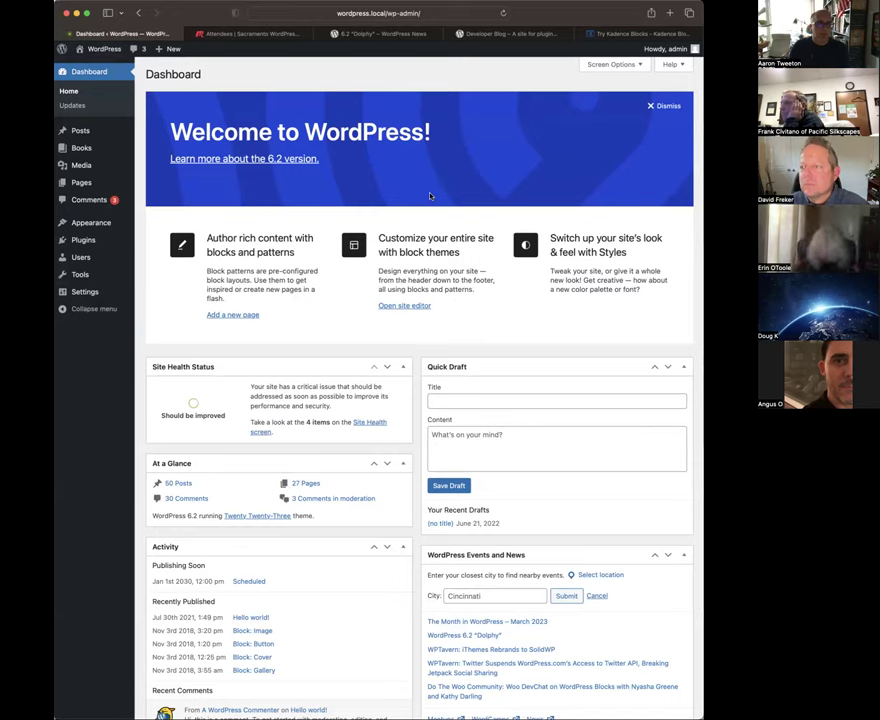
# View the site's front end and return to the admin dashboard
pyautogui.moveTo(100, 55)
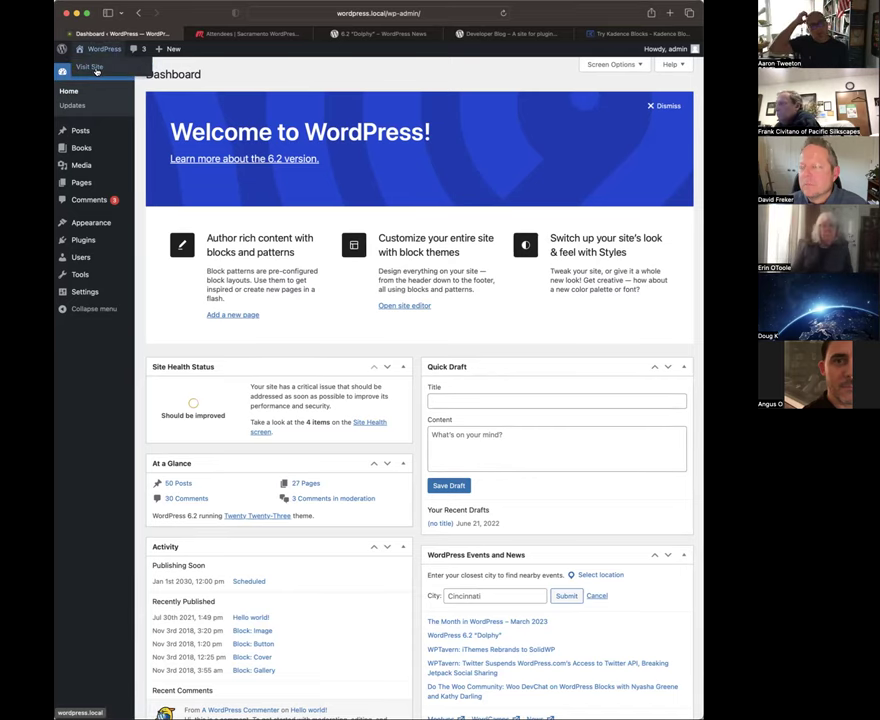
pyautogui.click(96, 69)
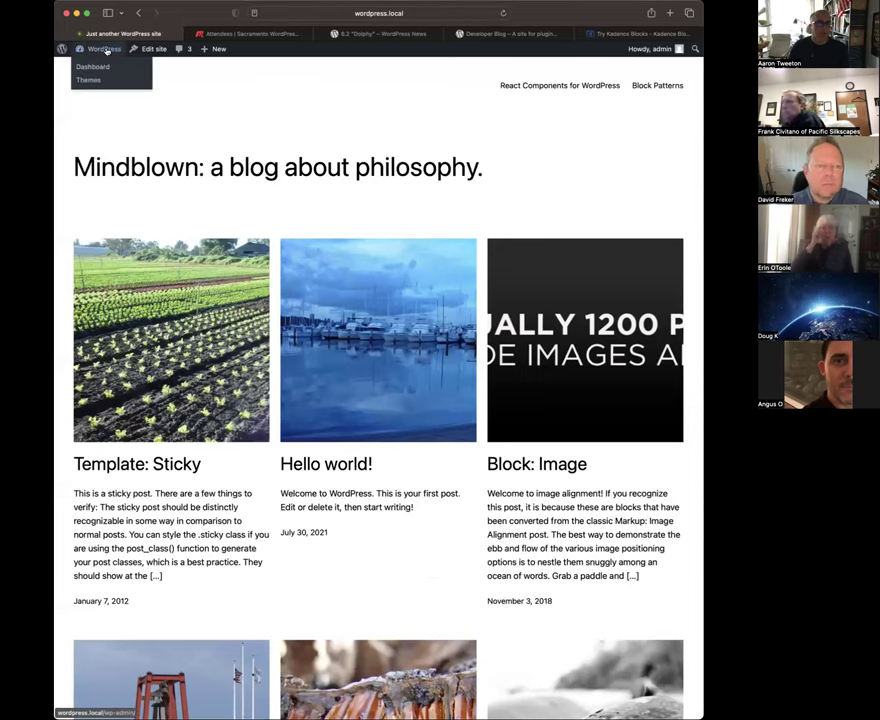
pyautogui.click(88, 65)
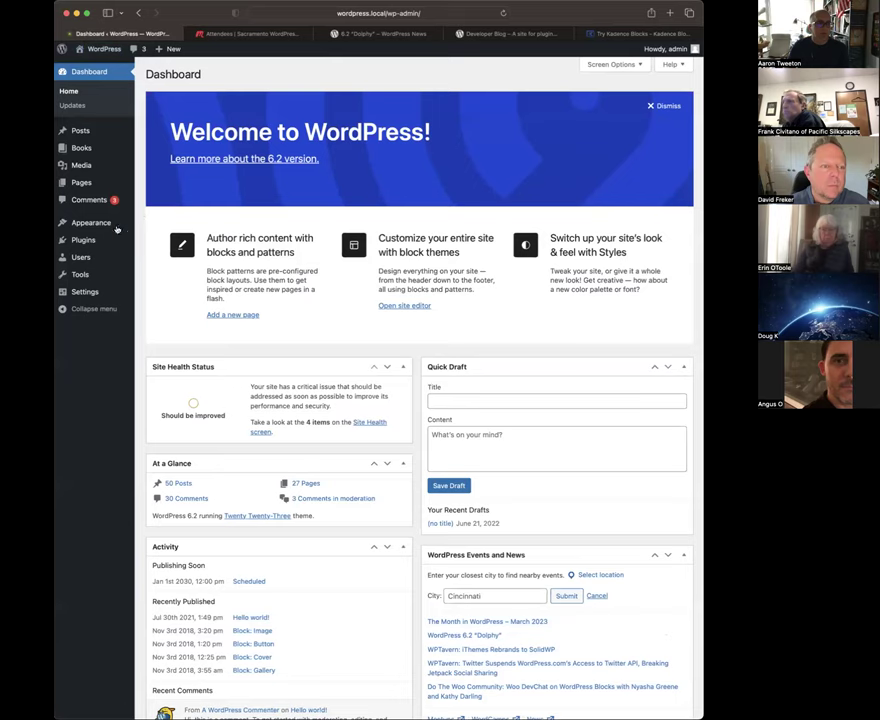
# Open the Site Editor from the dashboard, and open it again from the site's front end
pyautogui.moveTo(95, 244)
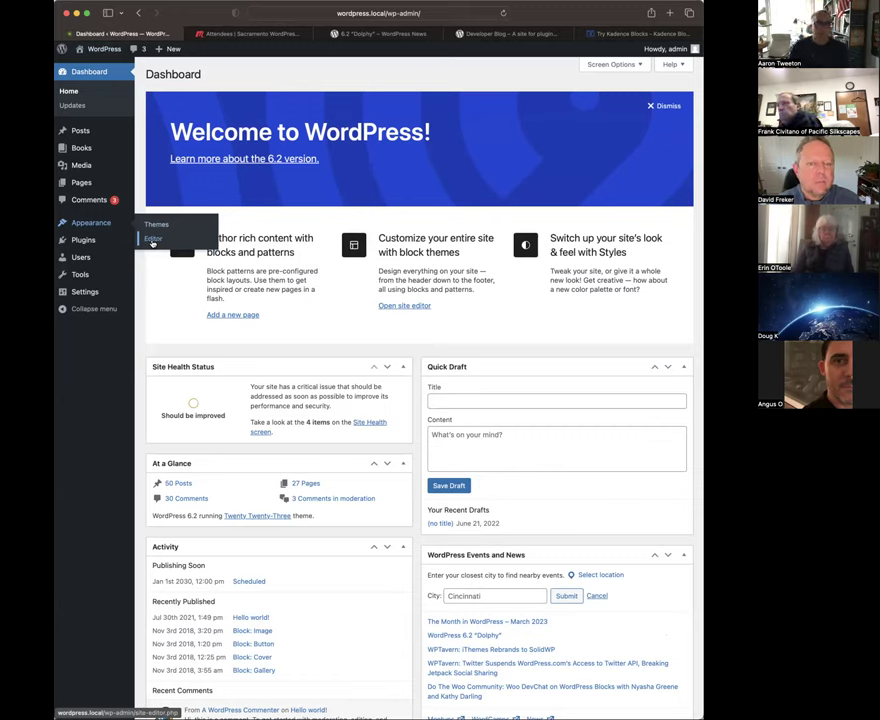
pyautogui.click(153, 241)
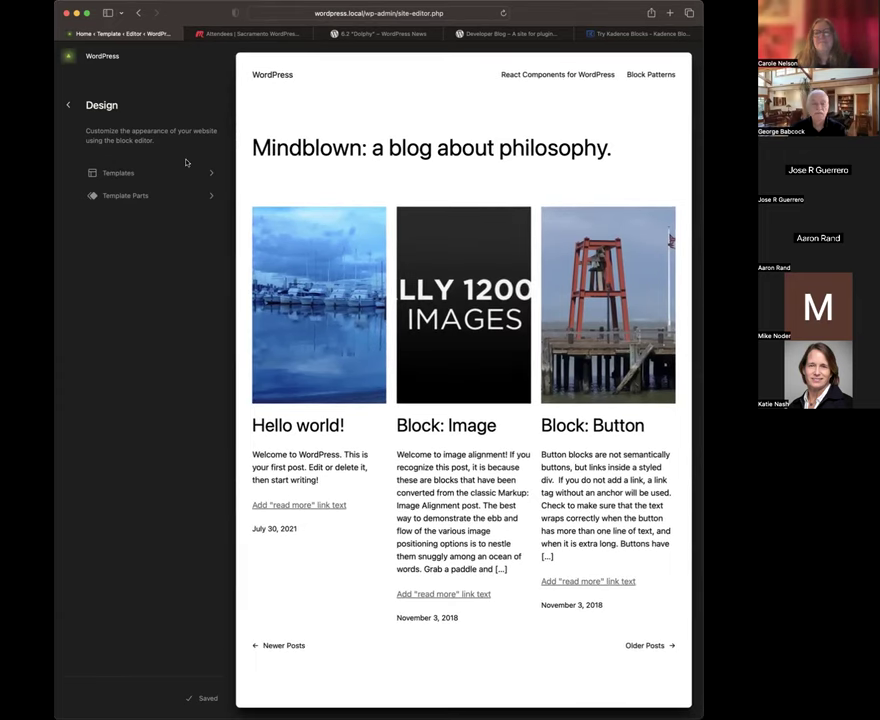
pyautogui.click(70, 106)
pyautogui.click(95, 70)
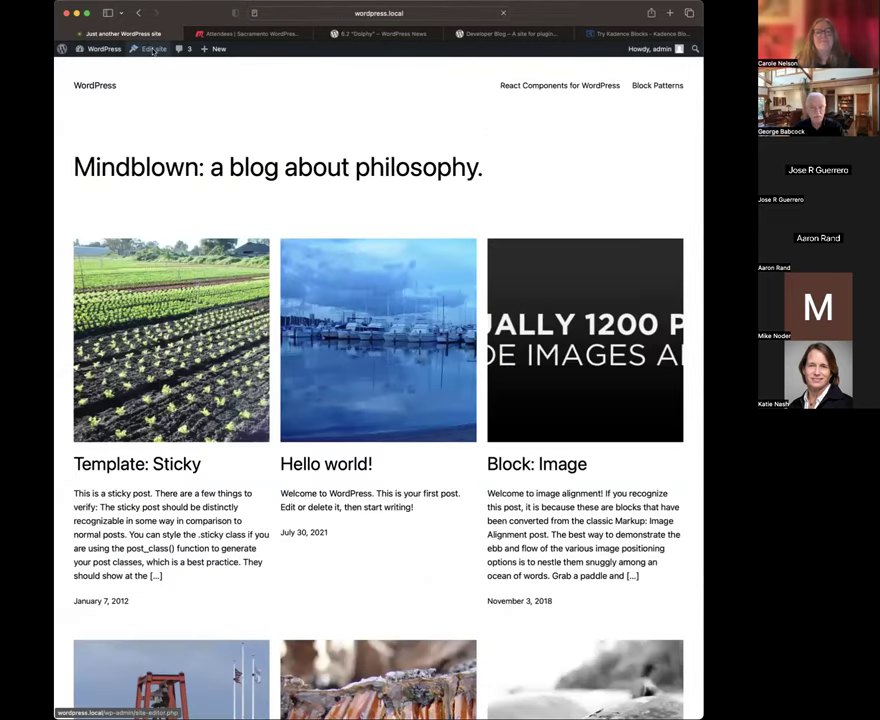
pyautogui.click(153, 49)
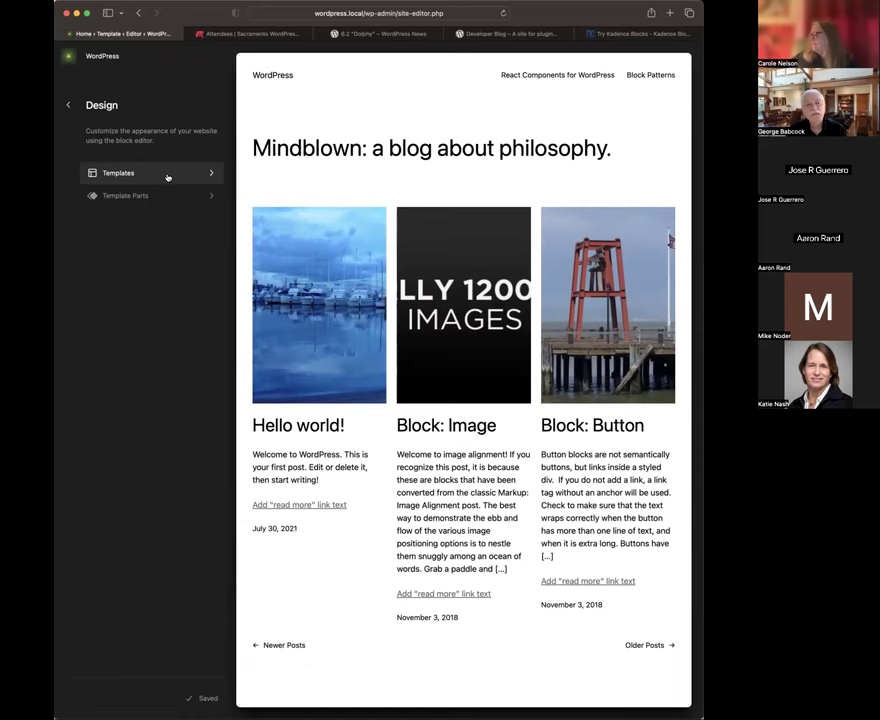
# Browse the site's templates, looking at 404, Home, Search and Single
pyautogui.click(168, 176)
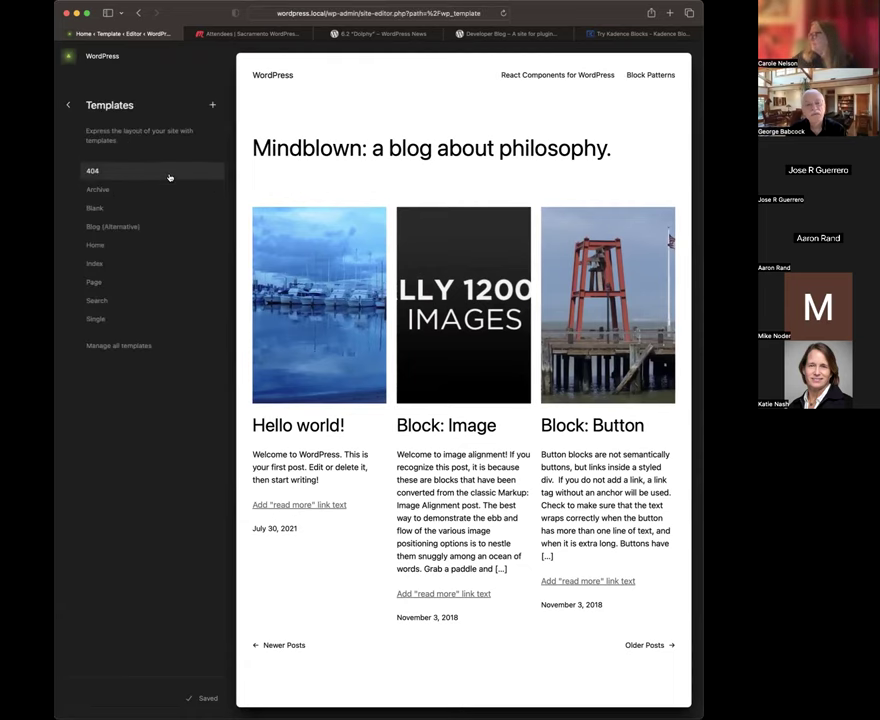
pyautogui.click(105, 171)
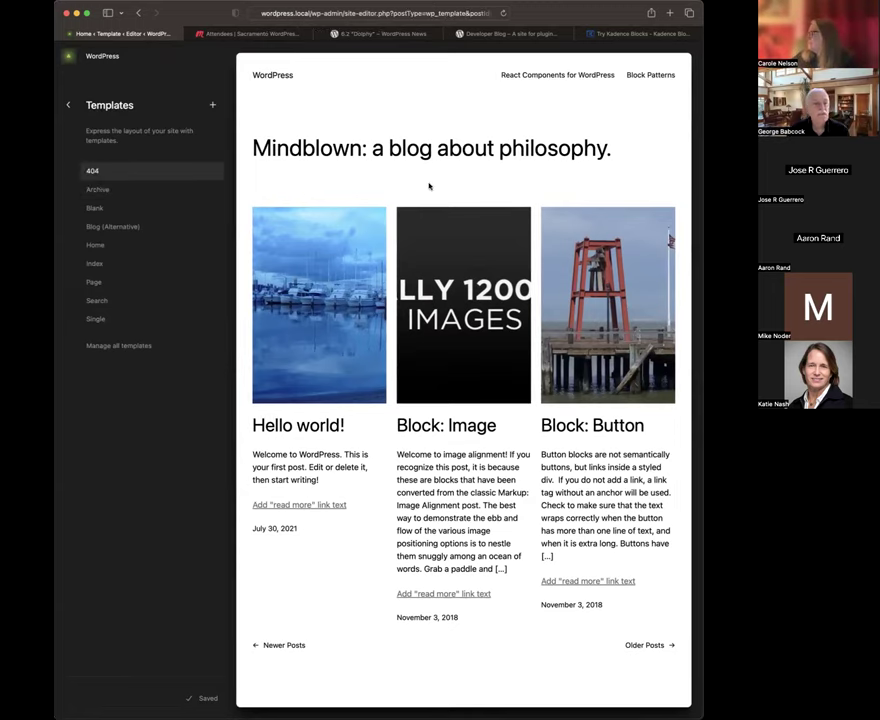
pyautogui.click(69, 107)
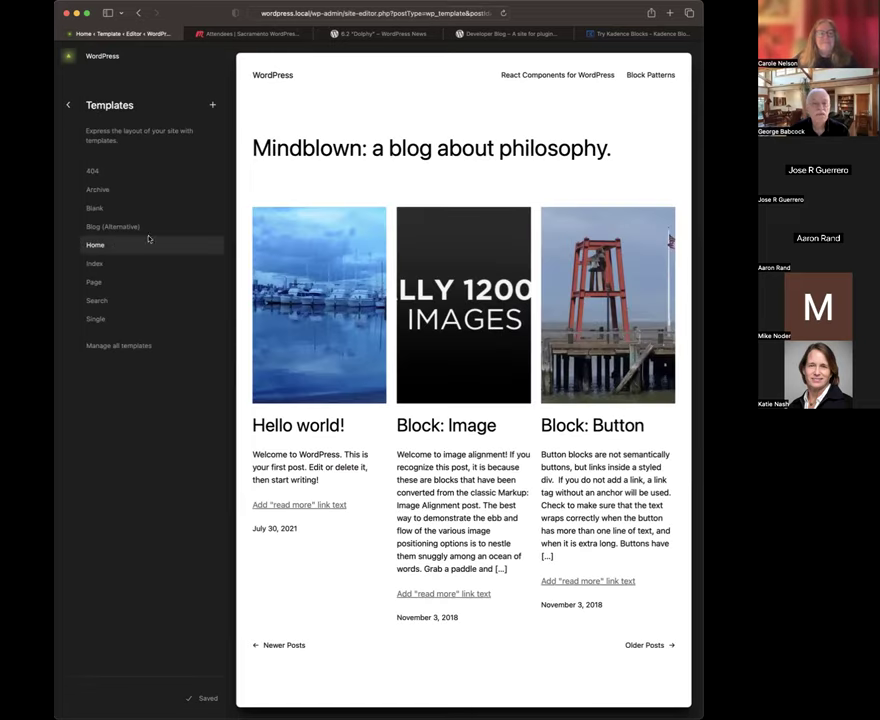
pyautogui.click(147, 241)
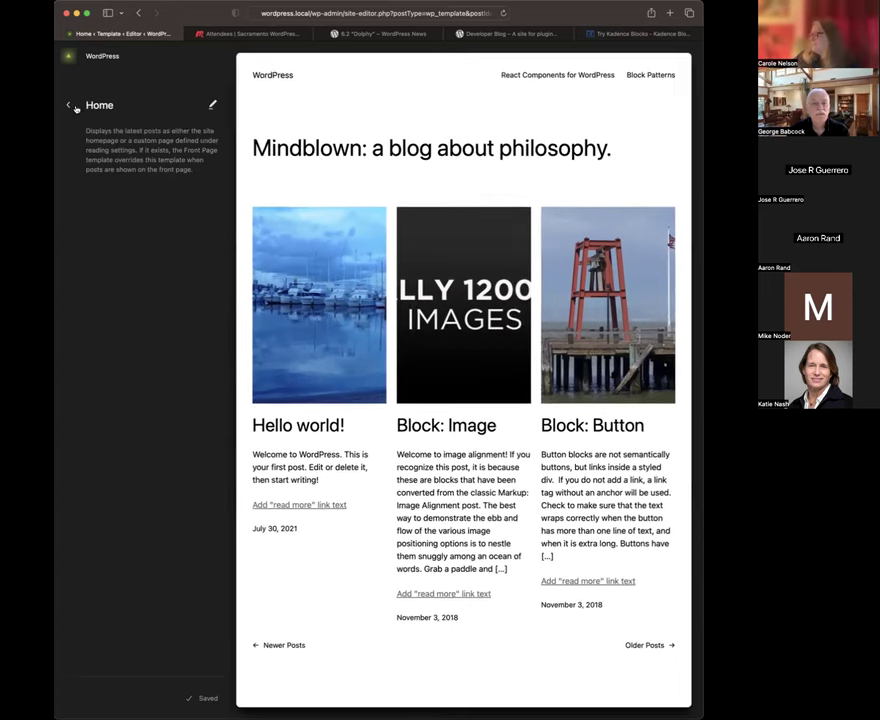
pyautogui.click(68, 105)
pyautogui.click(97, 301)
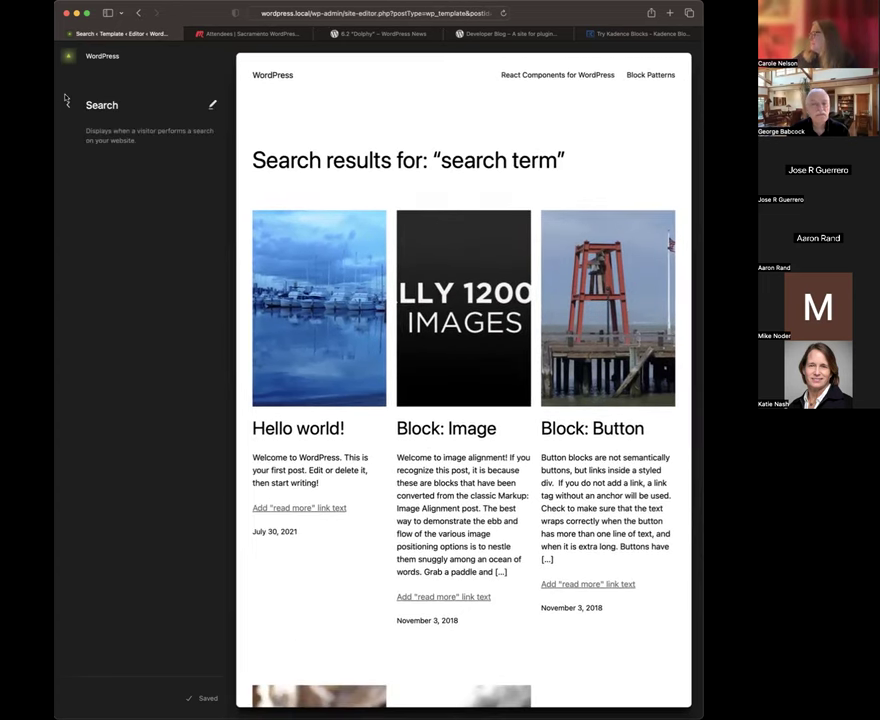
pyautogui.click(68, 106)
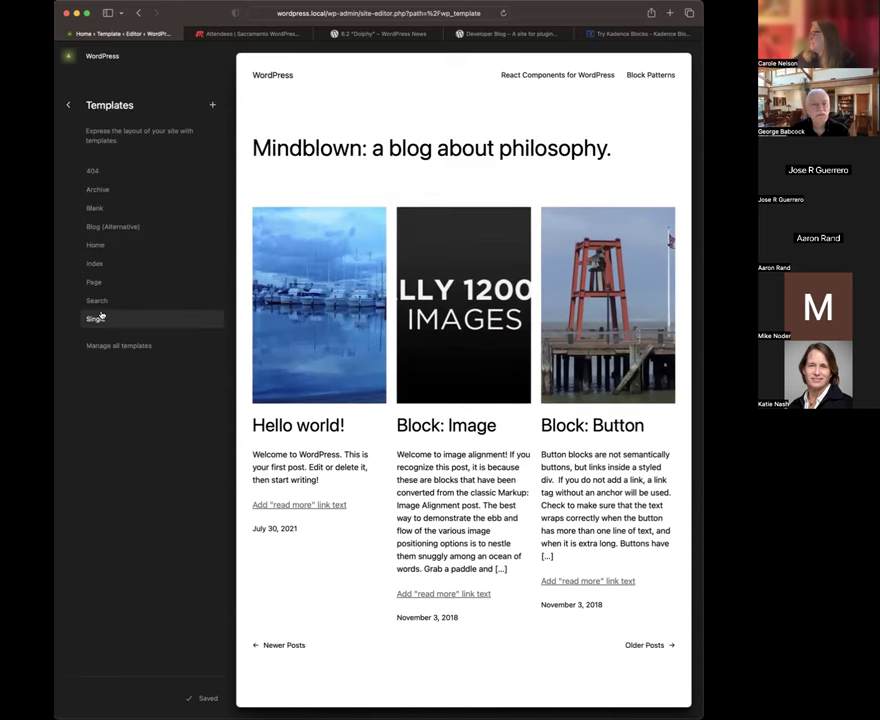
pyautogui.click(96, 319)
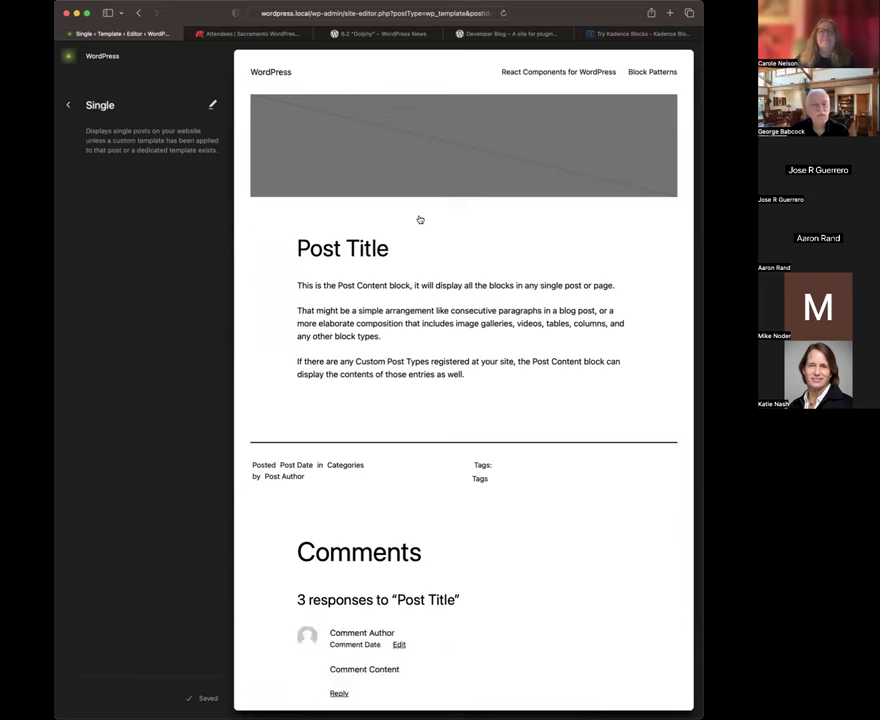
pyautogui.click(68, 105)
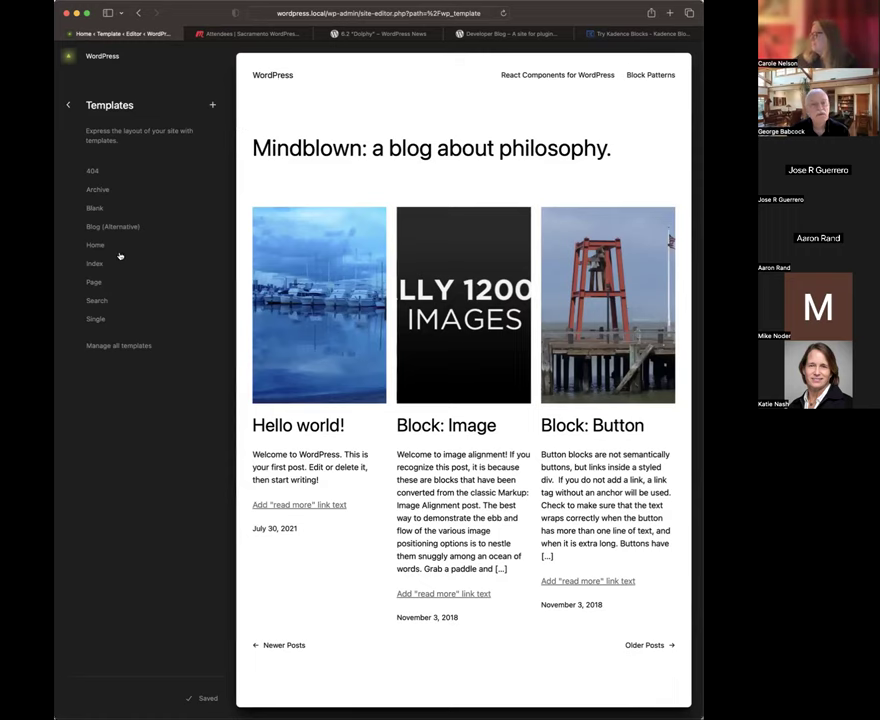
# Review the full list of all templates and return to the Design overview
pyautogui.click(141, 346)
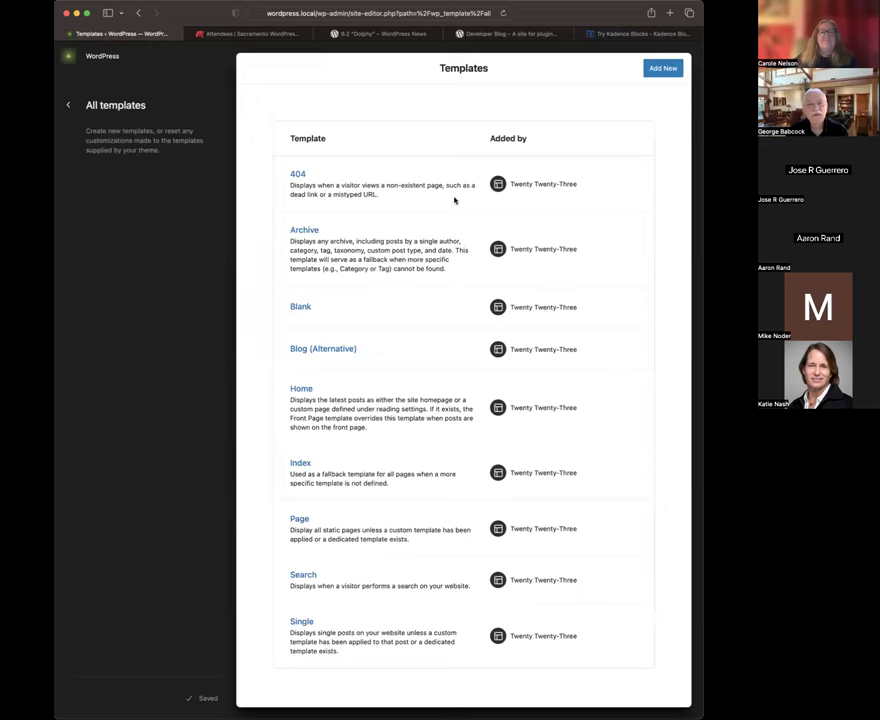
pyautogui.scroll(-1, 438, 604)
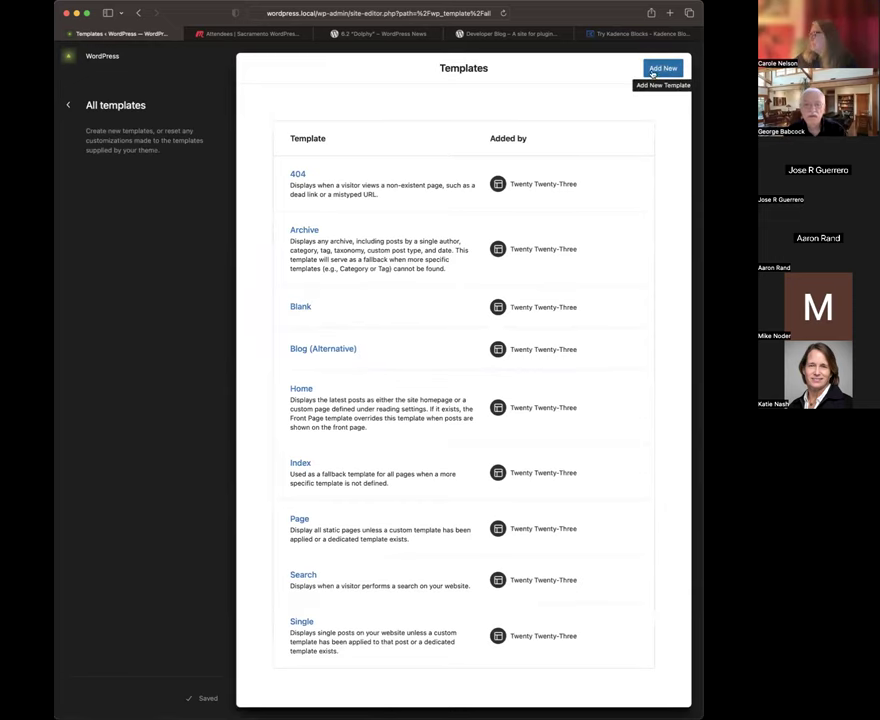
pyautogui.click(71, 105)
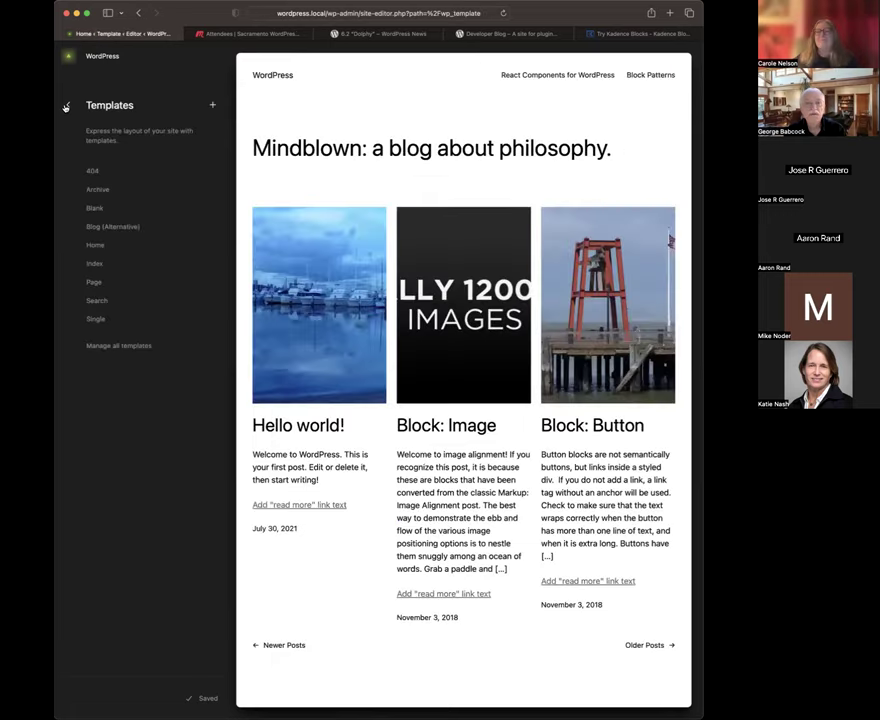
pyautogui.click(69, 105)
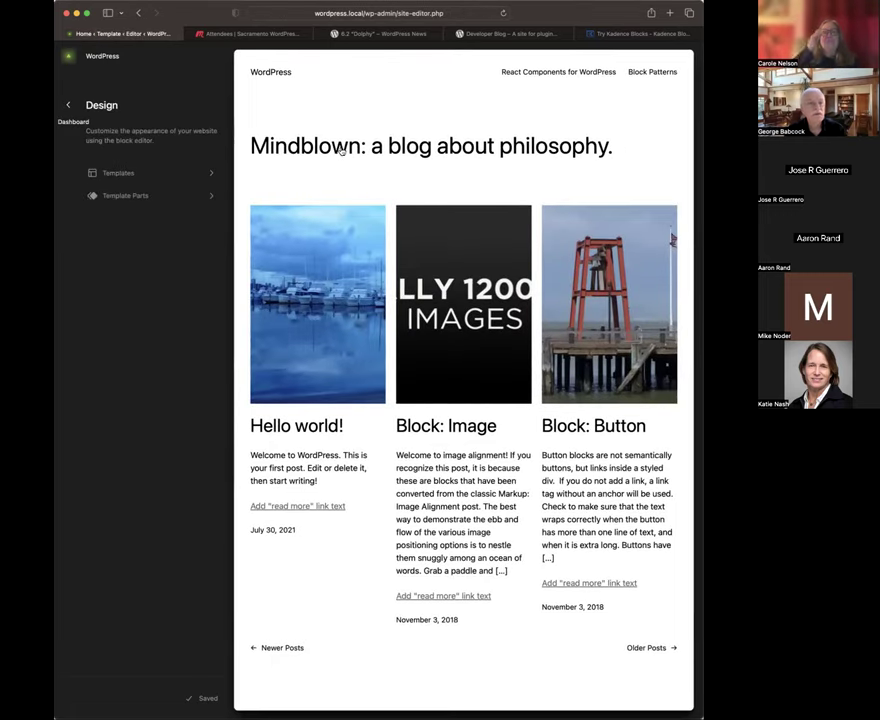
# Open the Header template part for editing
pyautogui.click(211, 197)
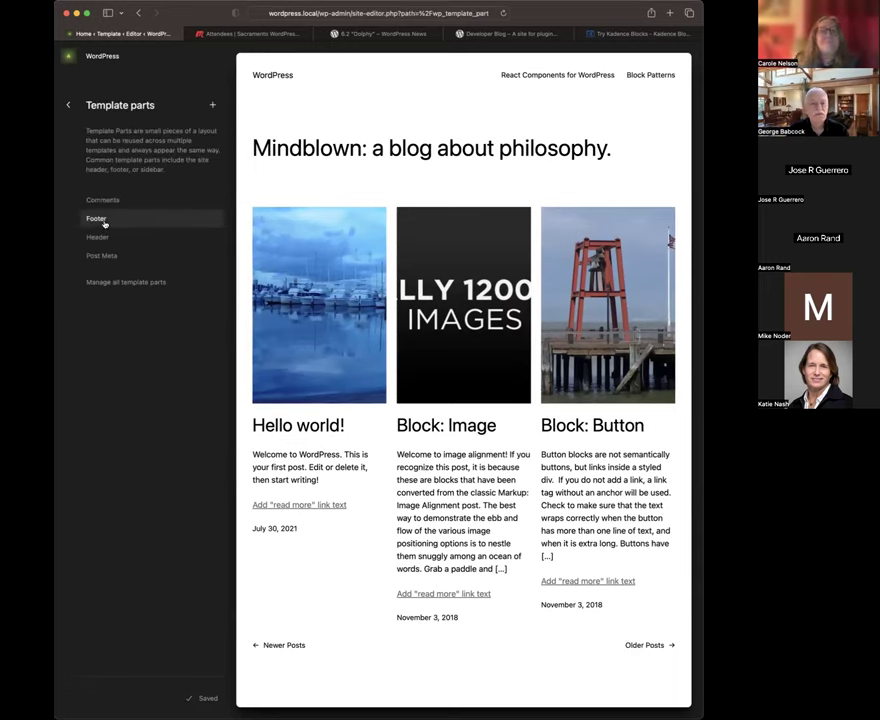
pyautogui.click(100, 239)
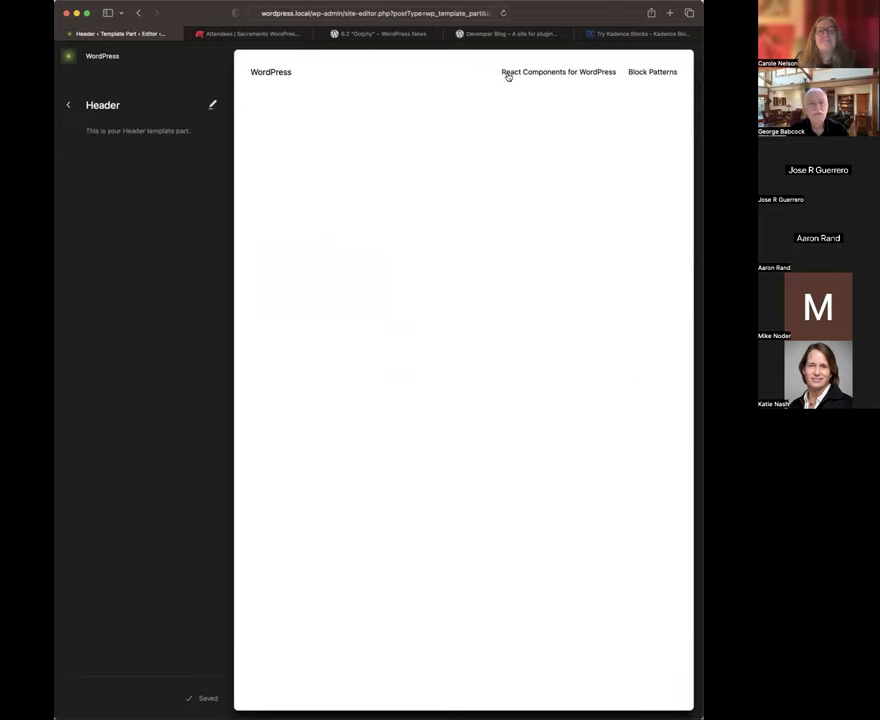
pyautogui.click(398, 81)
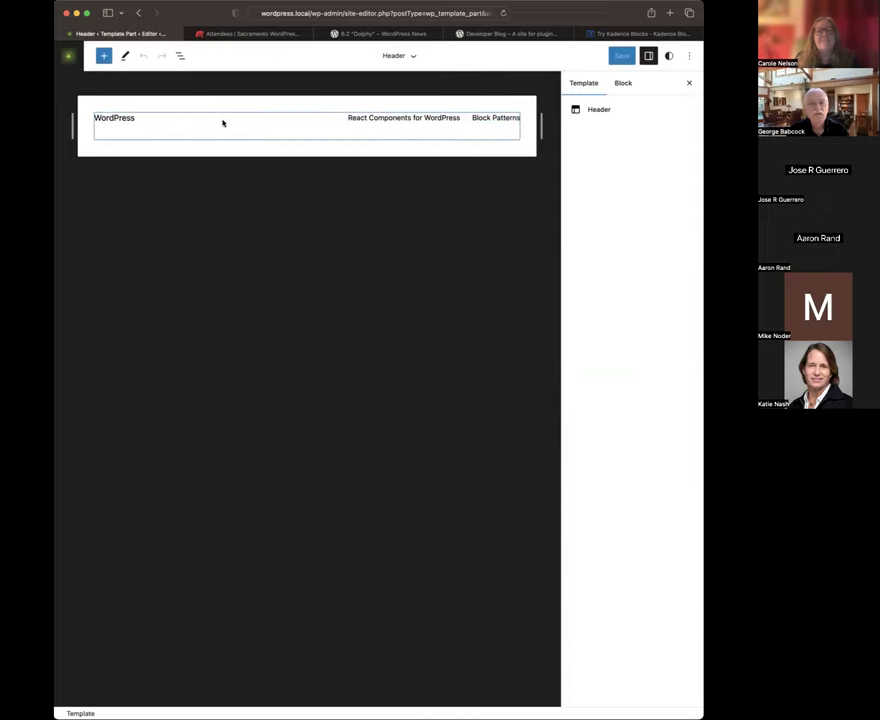
# Move the Site Title block out of the header's Row and into the Navigation block using the block list
pyautogui.click(178, 55)
pyautogui.click(63, 110)
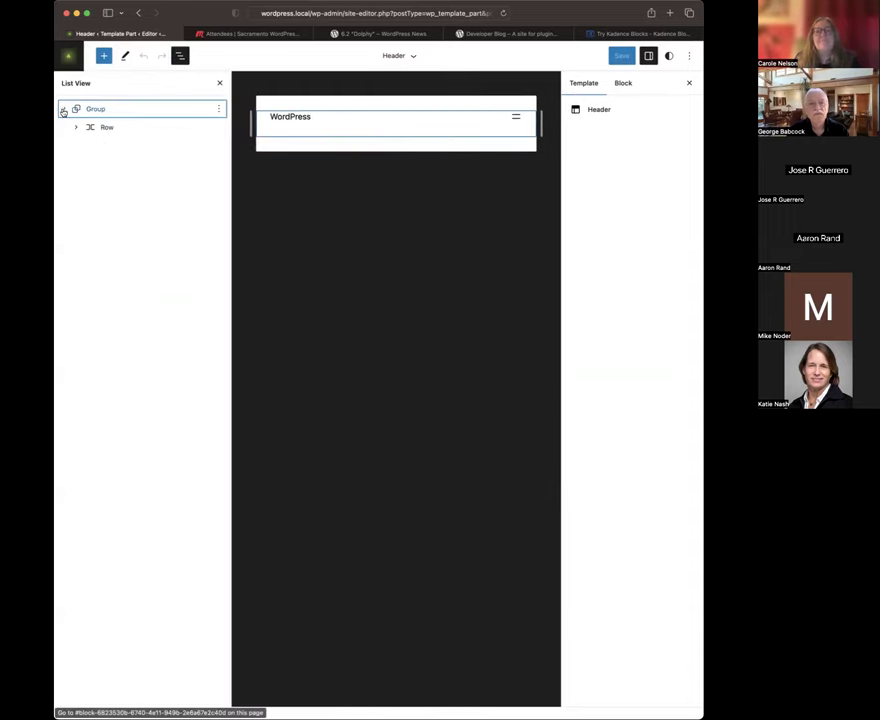
pyautogui.click(76, 127)
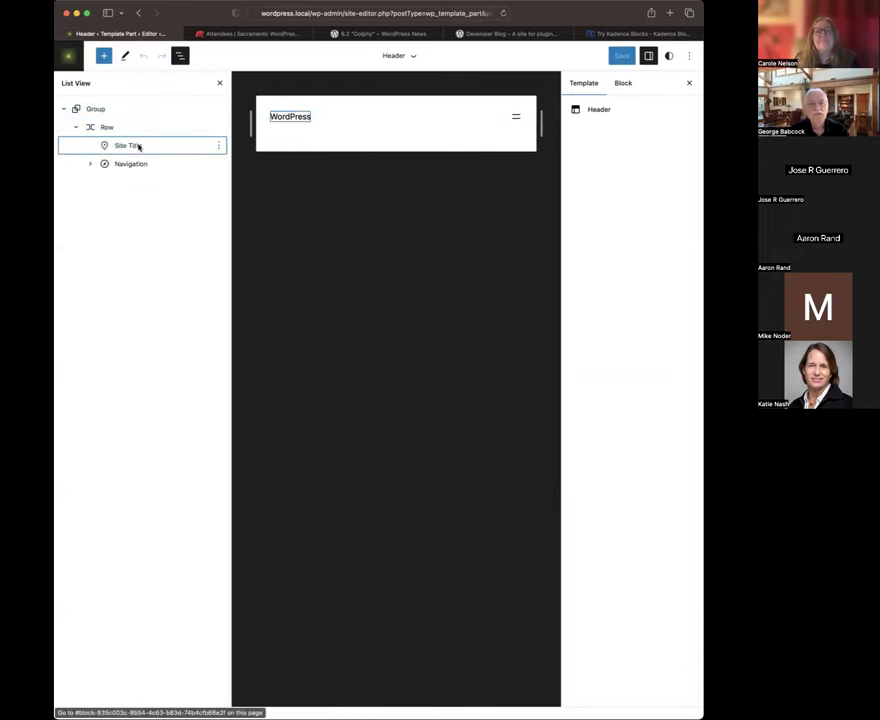
pyautogui.moveTo(128, 147); pyautogui.dragTo(104, 151)
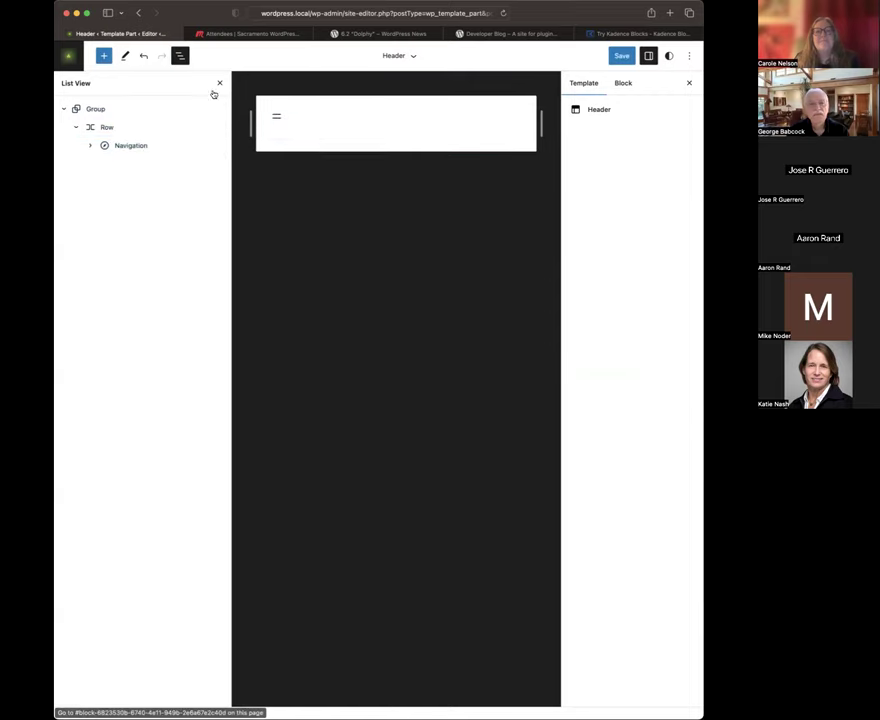
# Save the changes to the Header template part and the Header navigation menu, and close the block list
pyautogui.click(620, 55)
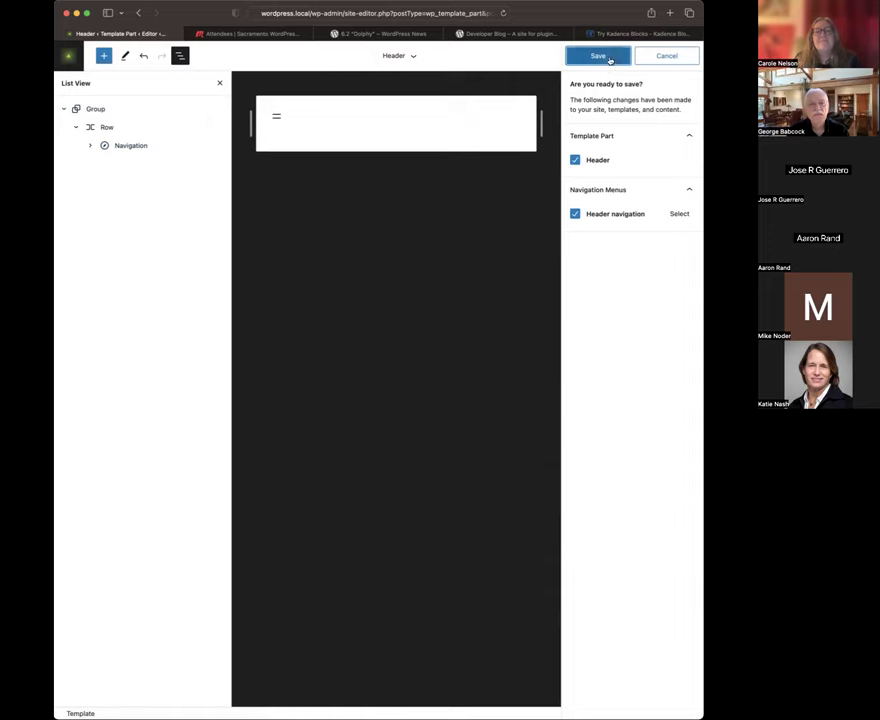
pyautogui.click(605, 57)
pyautogui.click(219, 83)
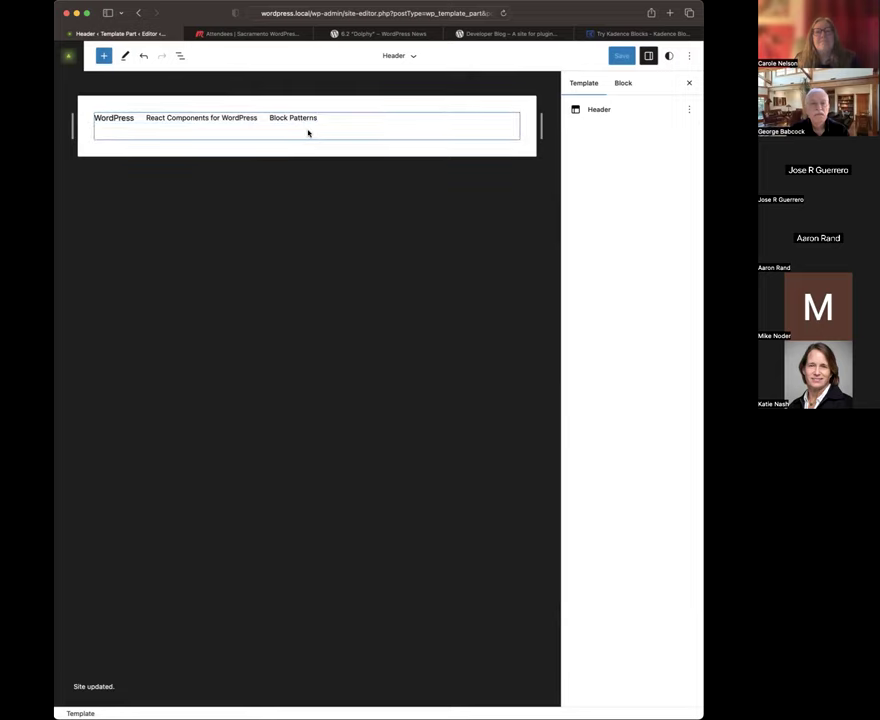
# Leave the header editor and preview the Footer template part
pyautogui.click(69, 58)
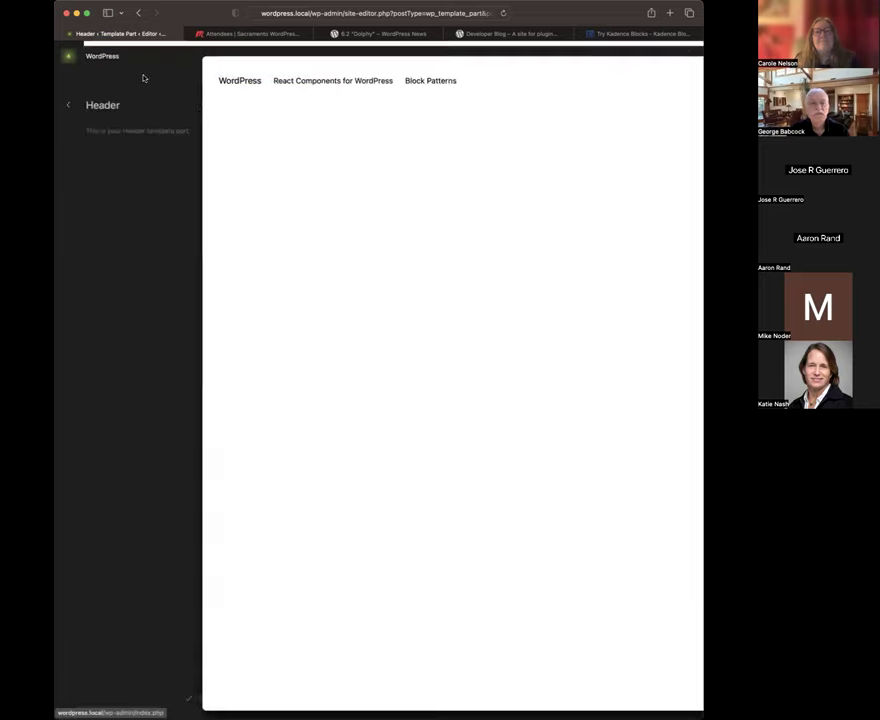
pyautogui.click(68, 105)
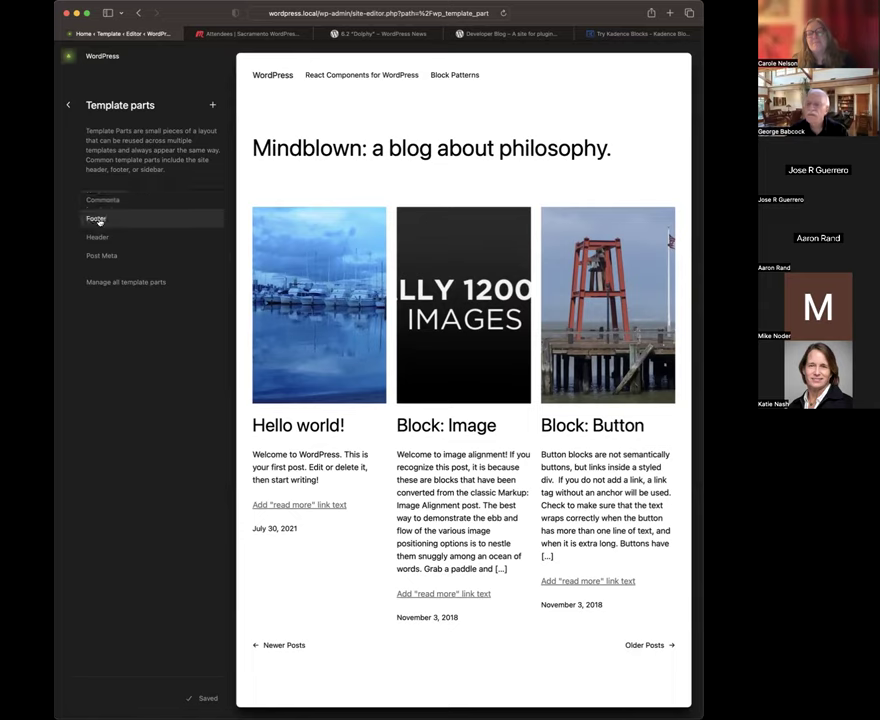
pyautogui.click(98, 221)
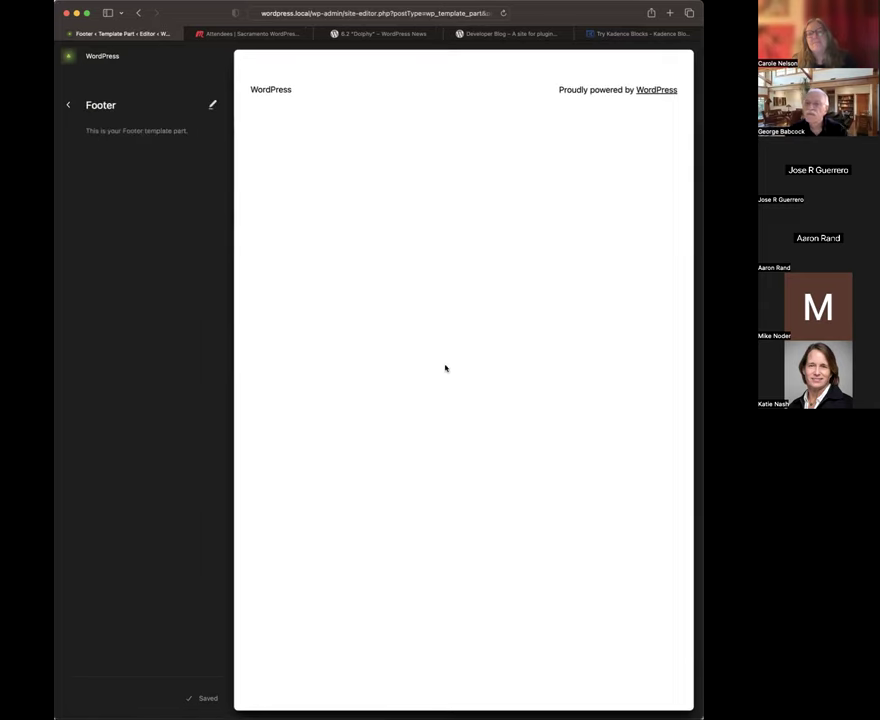
pyautogui.click(69, 104)
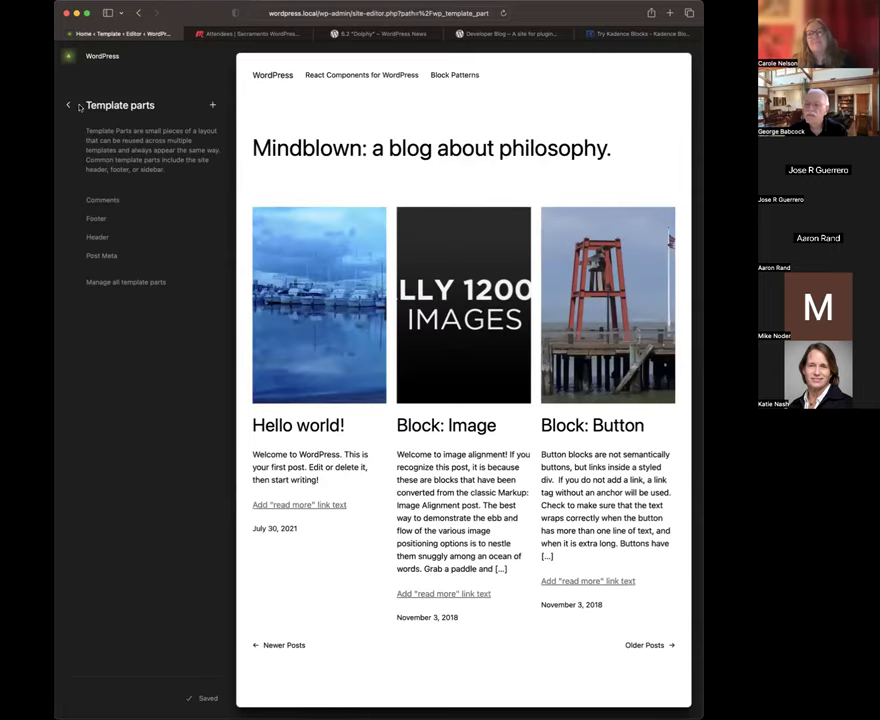
# Open the Home template for editing
pyautogui.click(70, 104)
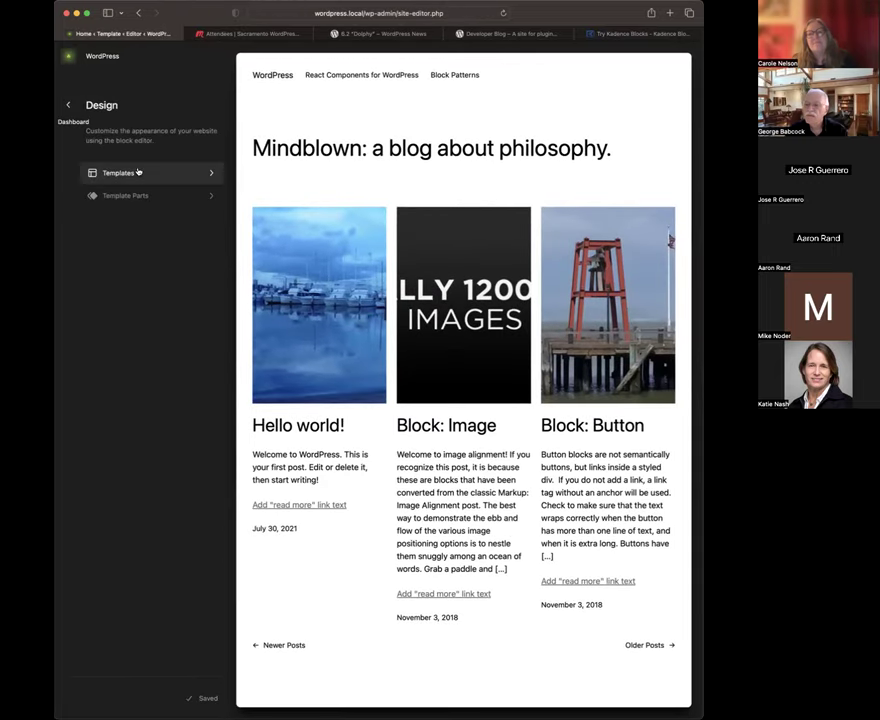
pyautogui.click(150, 173)
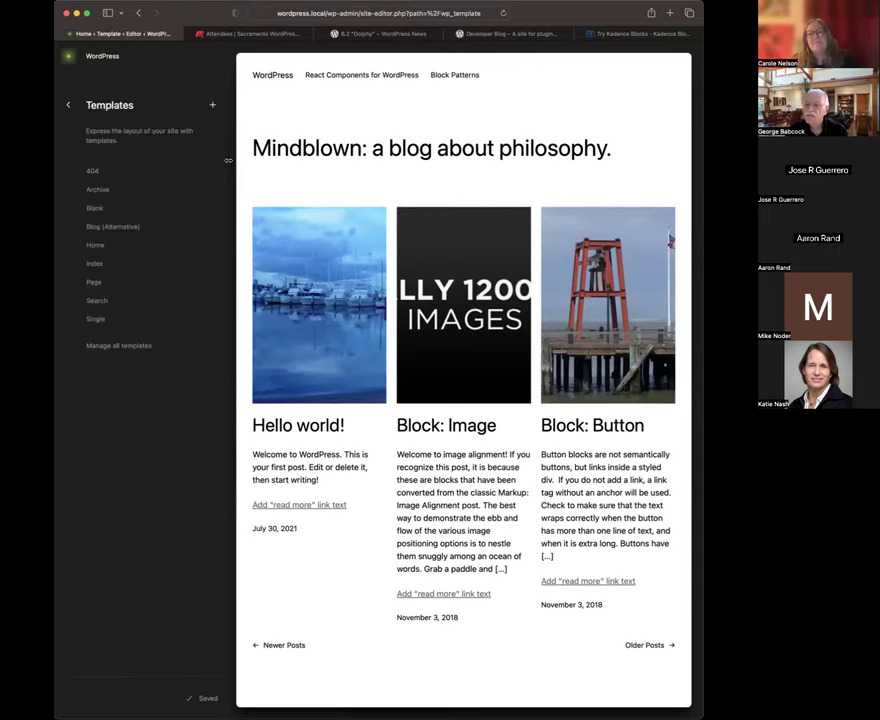
pyautogui.click(96, 245)
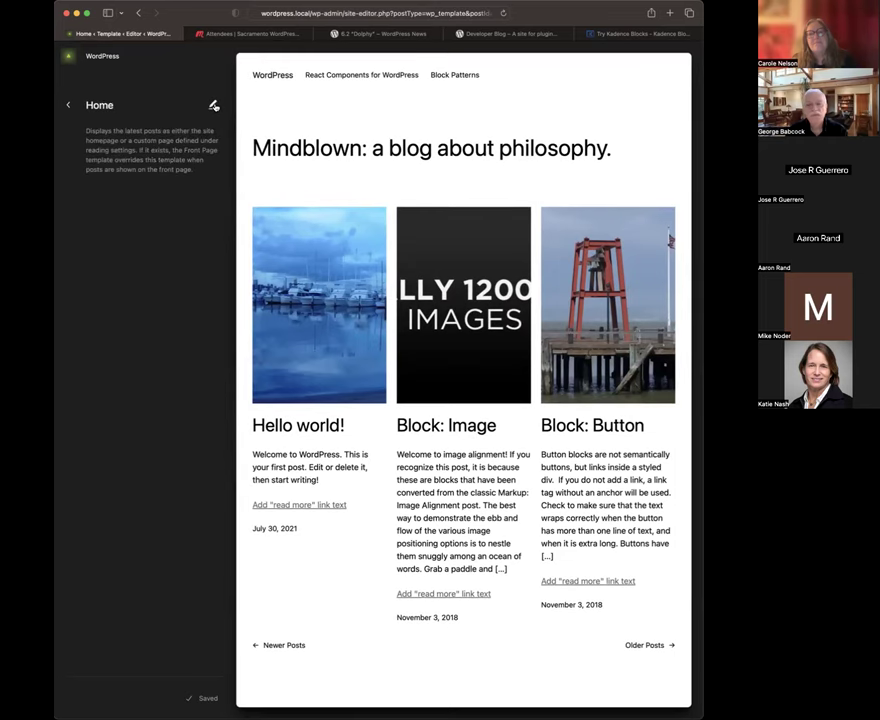
pyautogui.click(213, 105)
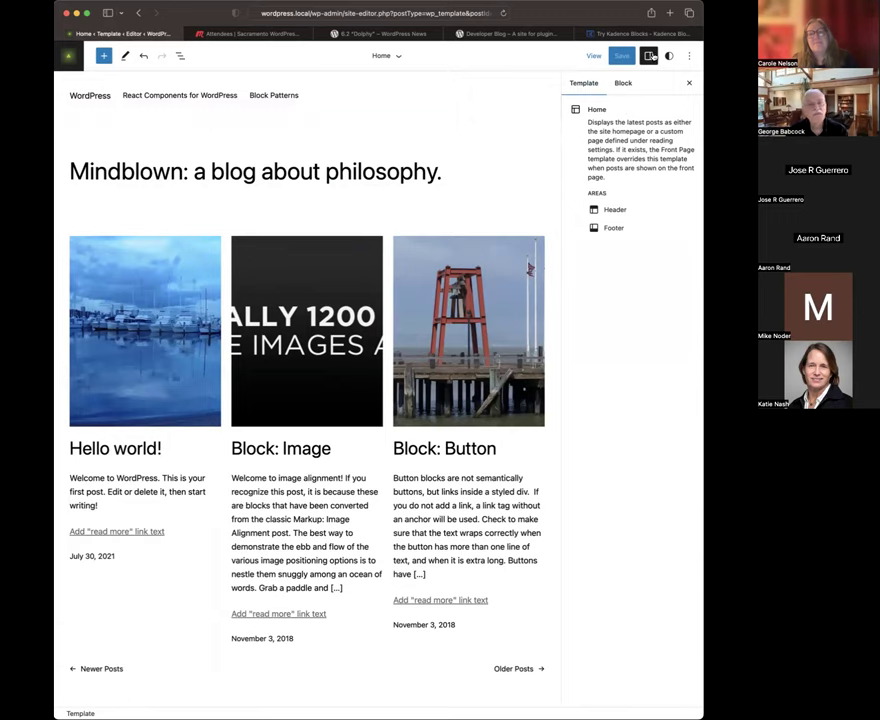
# Hide and reshow the template settings, view the site-wide Styles options, and return to the Home template settings
pyautogui.click(648, 56)
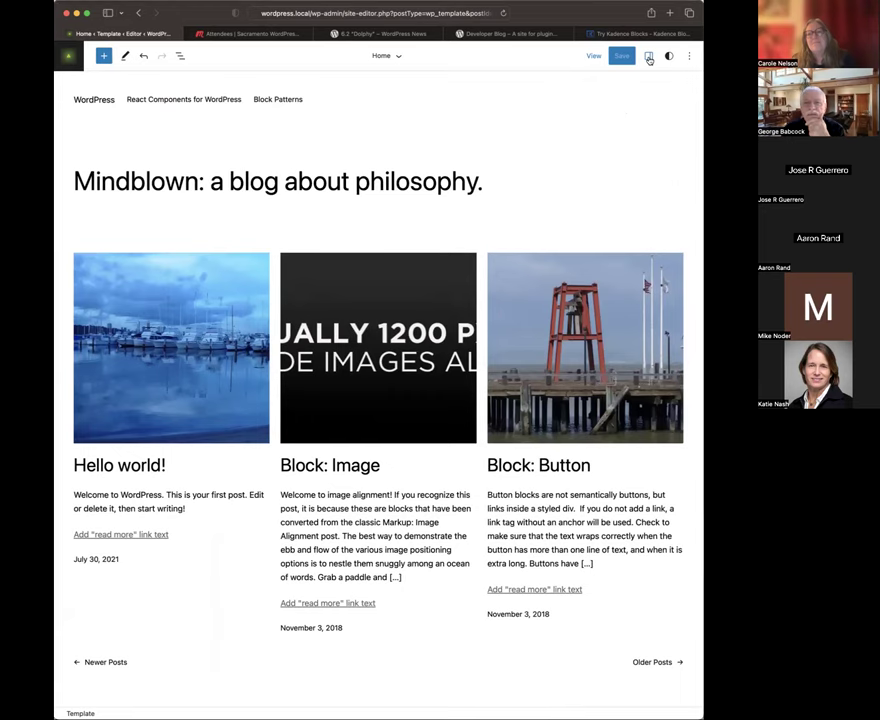
pyautogui.click(648, 57)
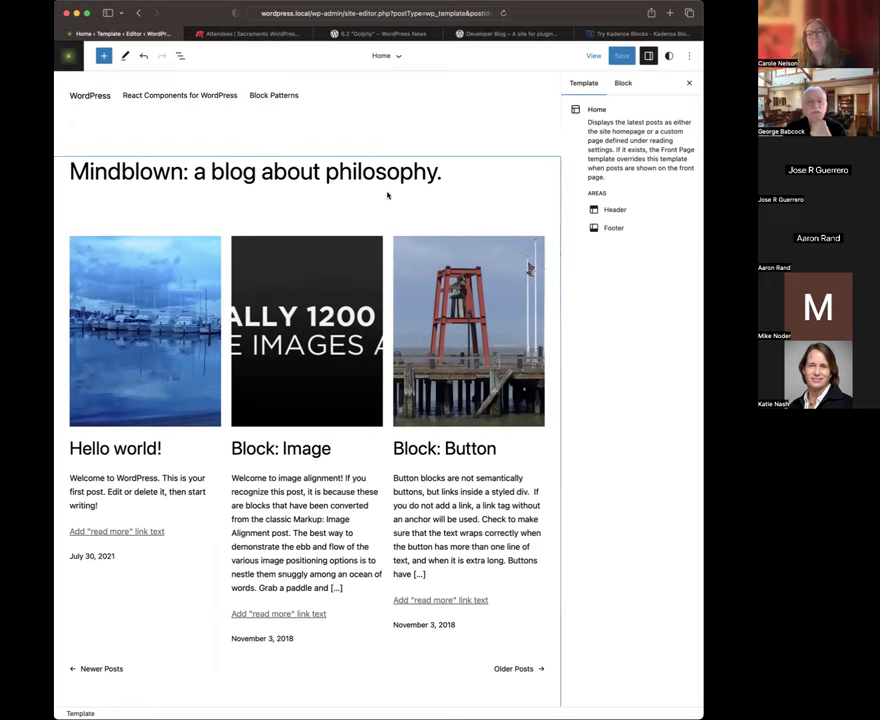
pyautogui.click(669, 56)
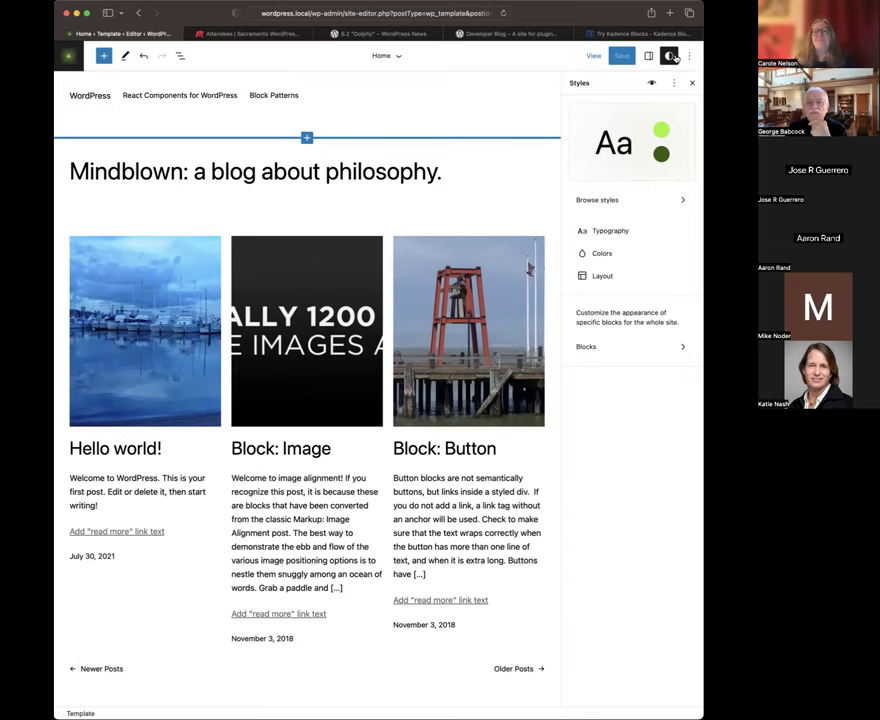
pyautogui.click(688, 56)
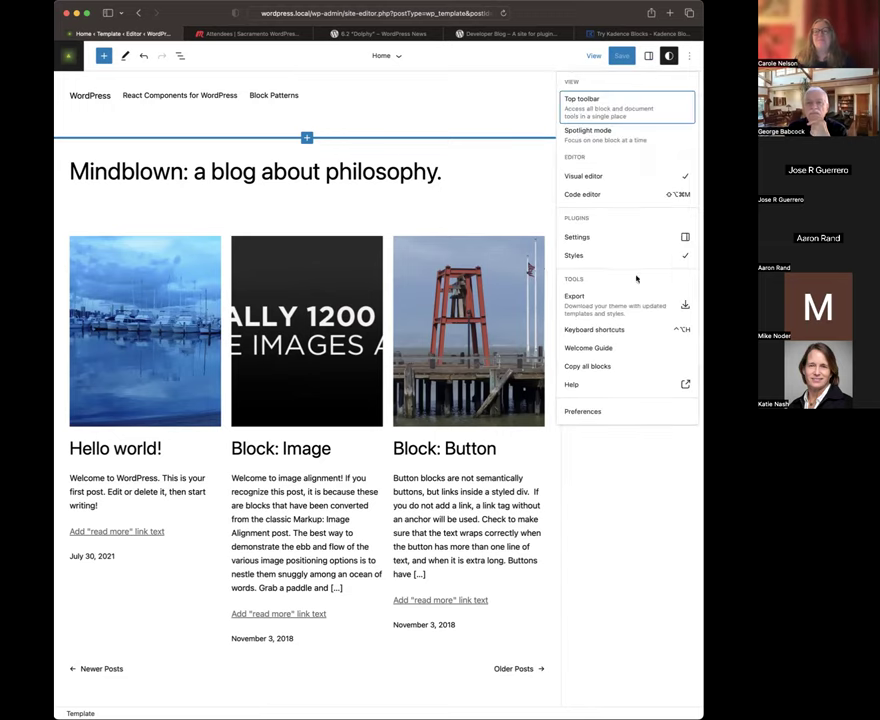
pyautogui.click(585, 238)
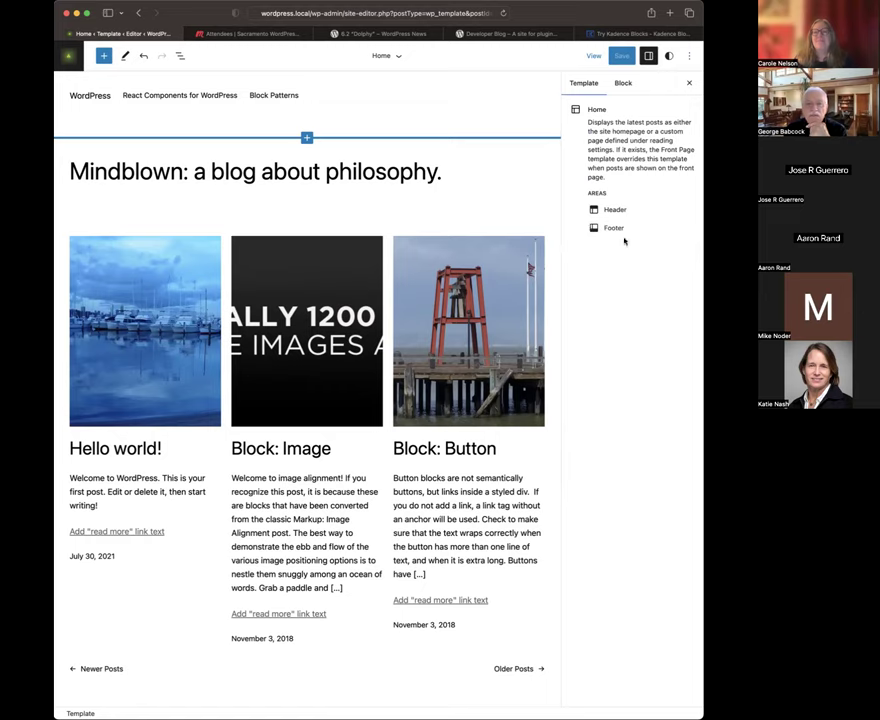
# Turn the Show button text labels preference on and back off, and close the editor preferences
pyautogui.click(690, 56)
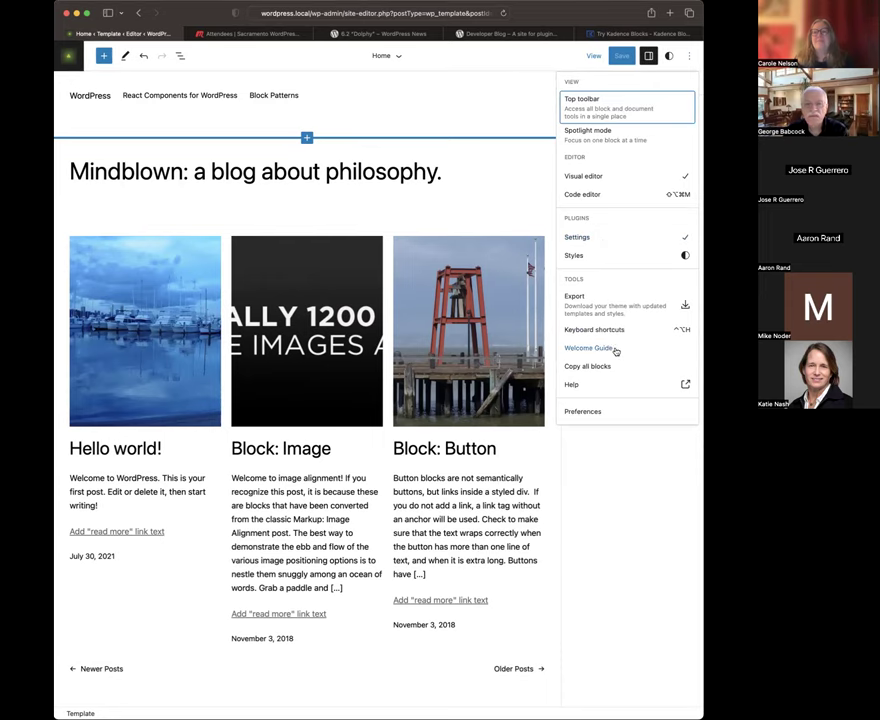
pyautogui.click(597, 412)
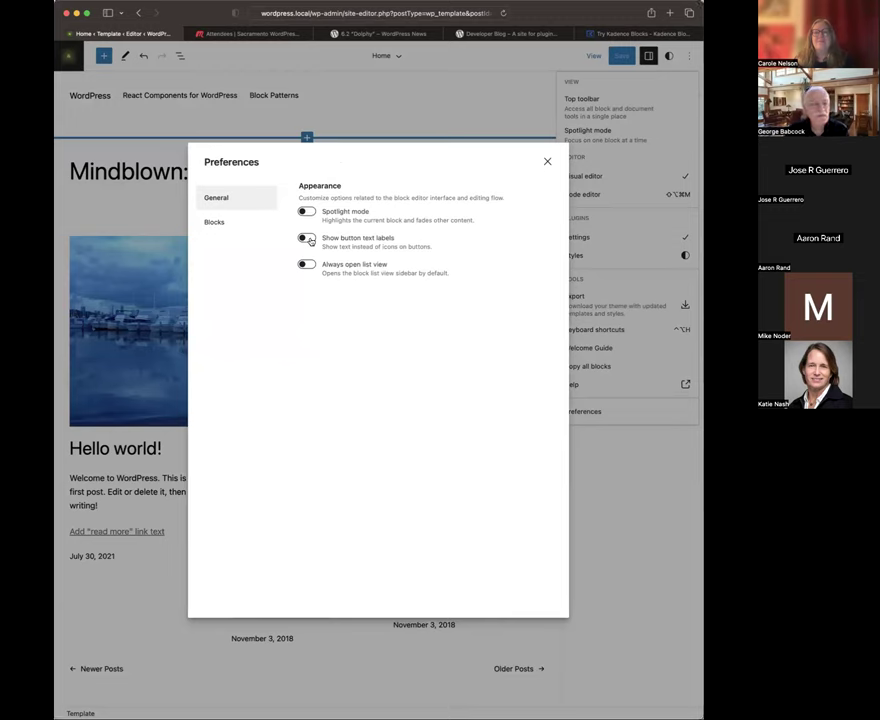
pyautogui.click(307, 239)
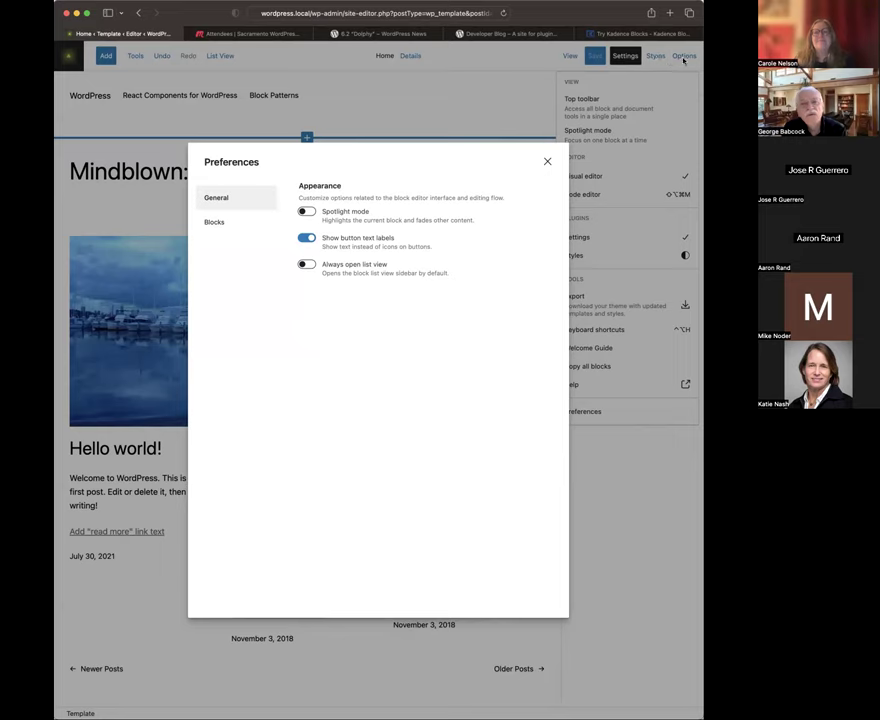
pyautogui.click(307, 238)
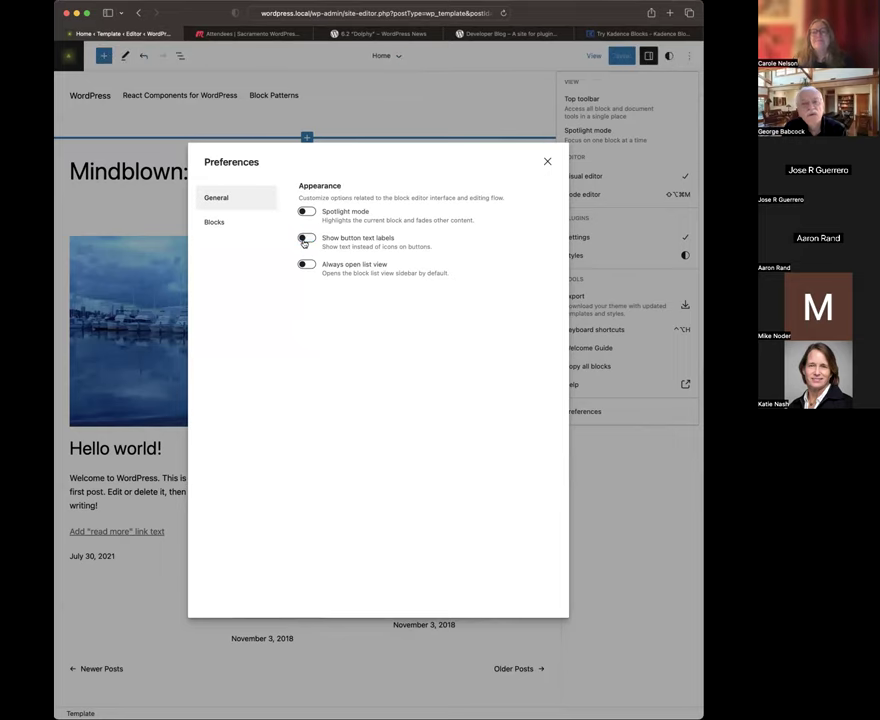
pyautogui.click(547, 161)
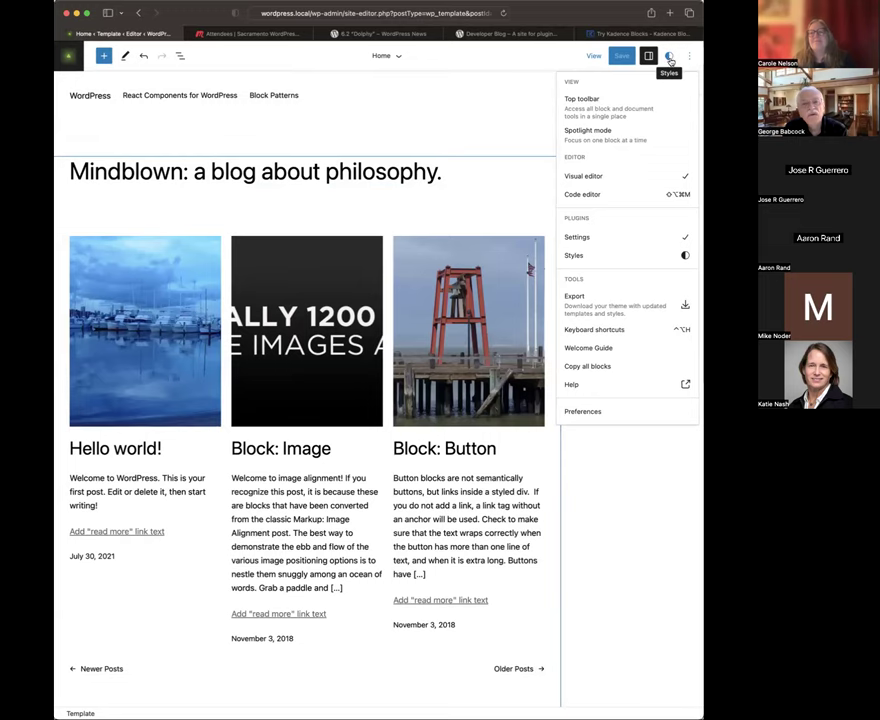
# Open the site-wide Styles options and bring up the Style Book
pyautogui.click(670, 57)
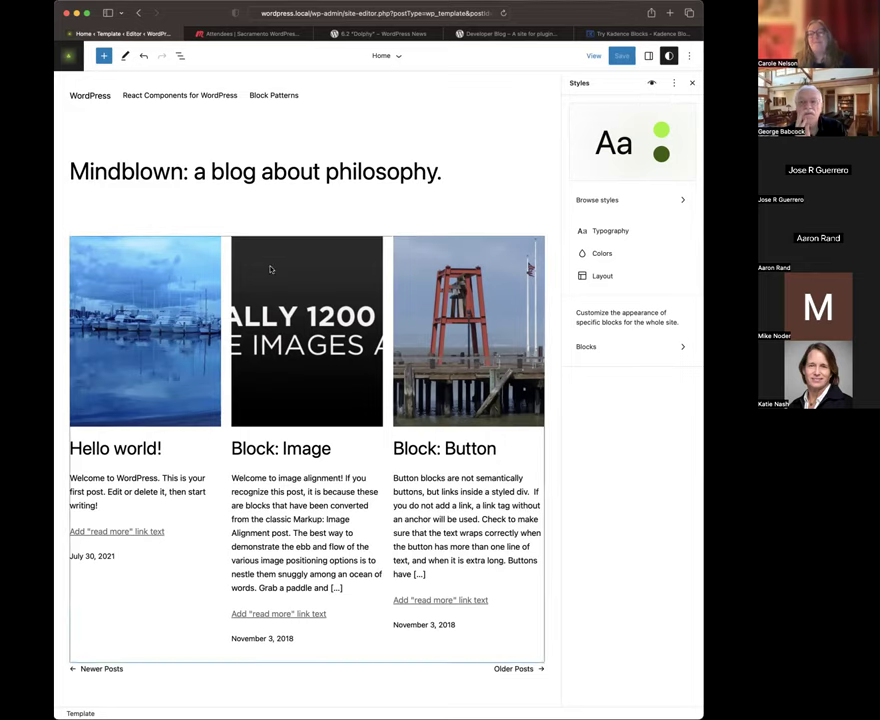
pyautogui.scroll(-5, 270, 269)
pyautogui.scroll(5, 270, 269)
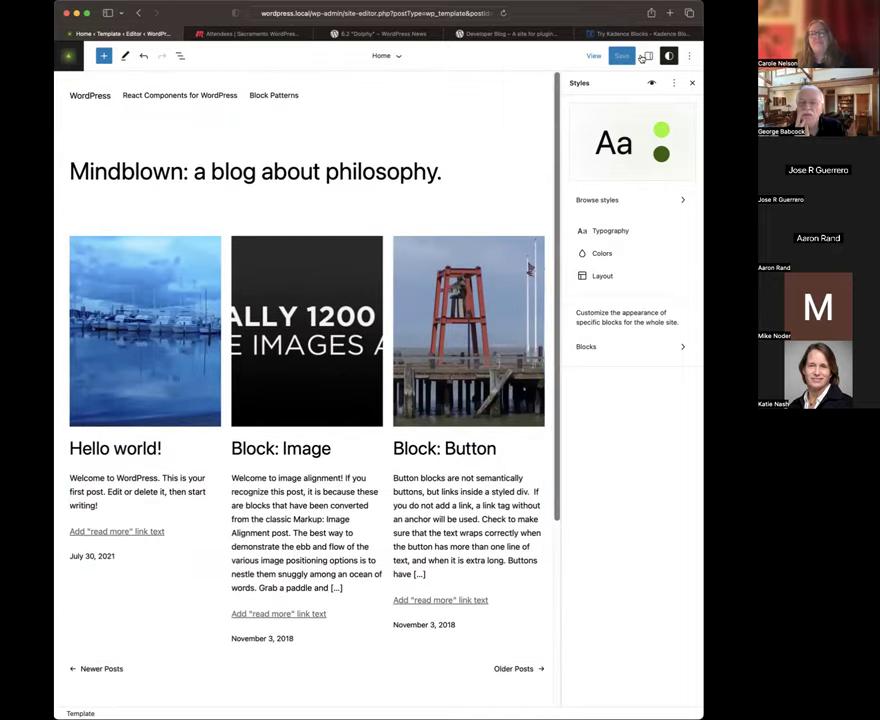
pyautogui.click(651, 84)
pyautogui.click(651, 84)
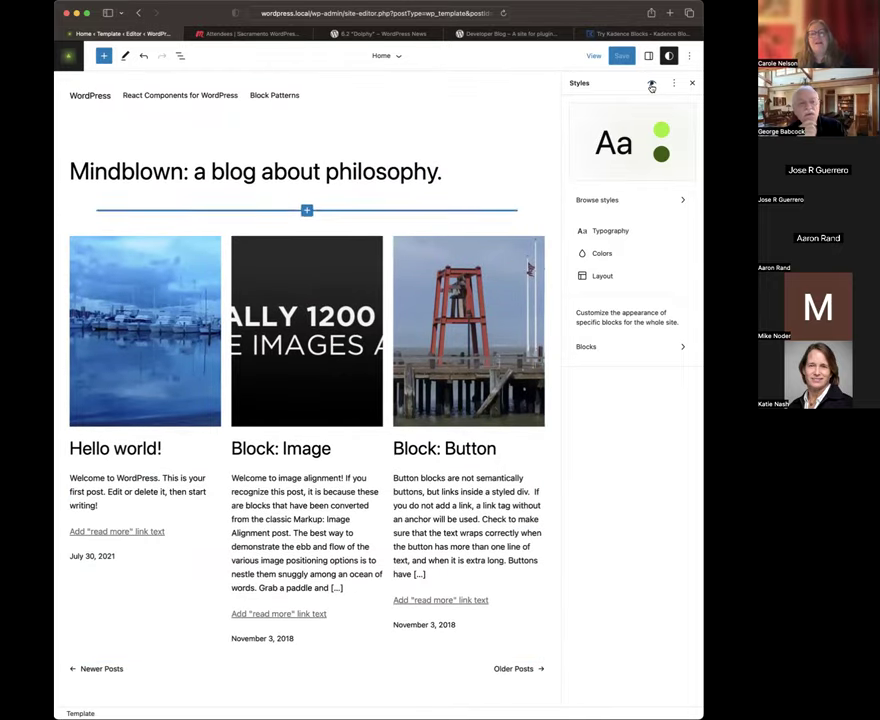
pyautogui.click(651, 85)
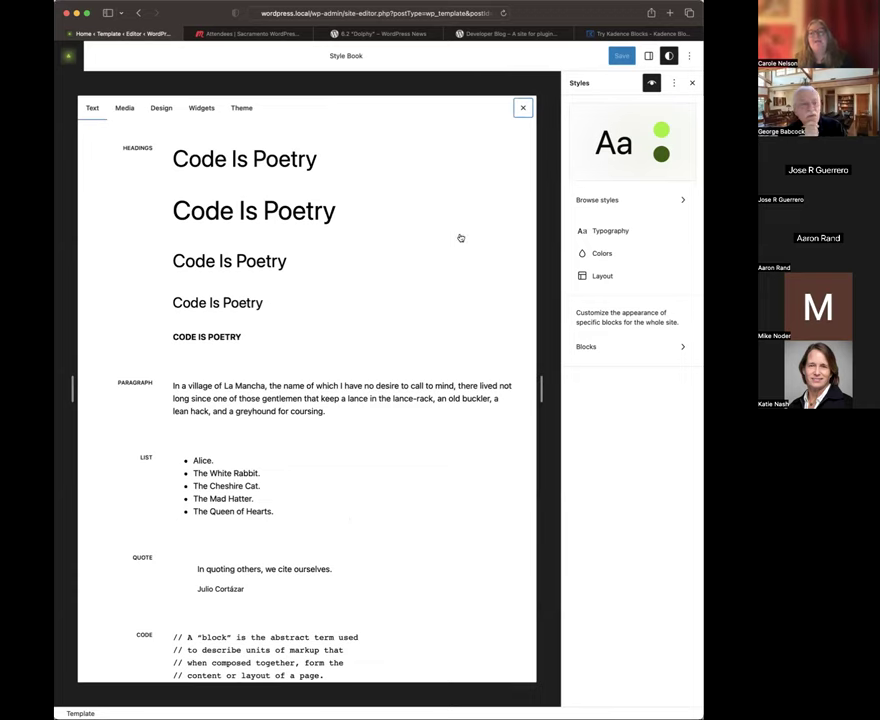
# Look through the Text block examples and the Media block examples in the Style Book
pyautogui.scroll(-5, 327, 244)
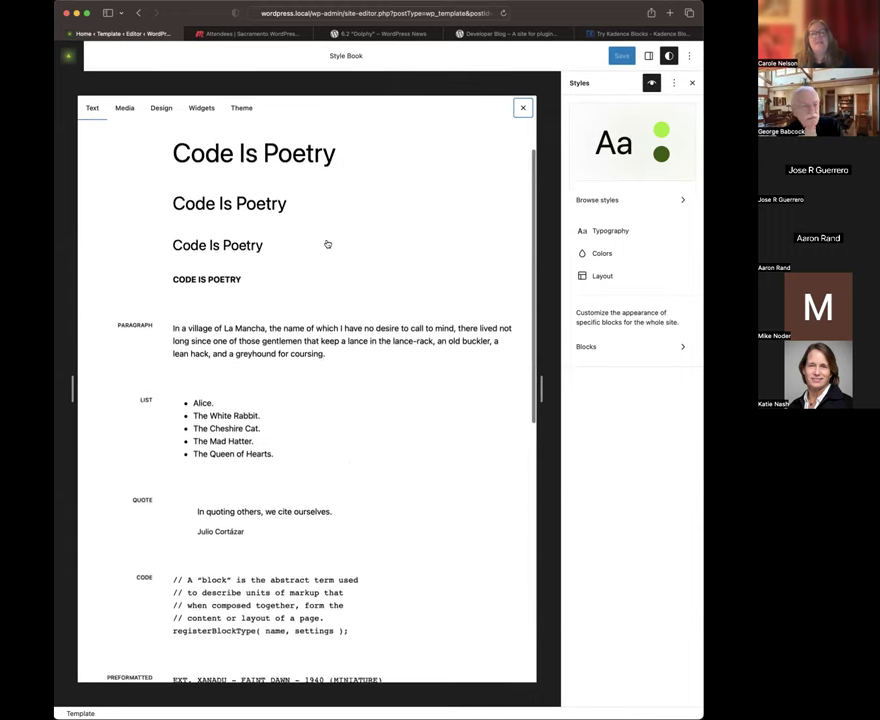
pyautogui.scroll(-5, 325, 243)
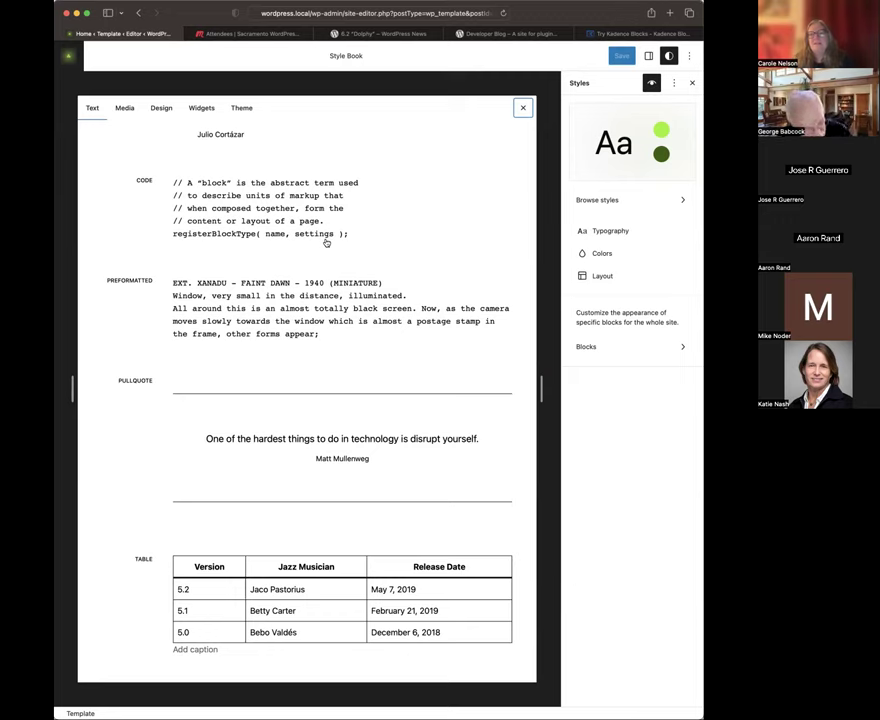
pyautogui.scroll(10, 326, 245)
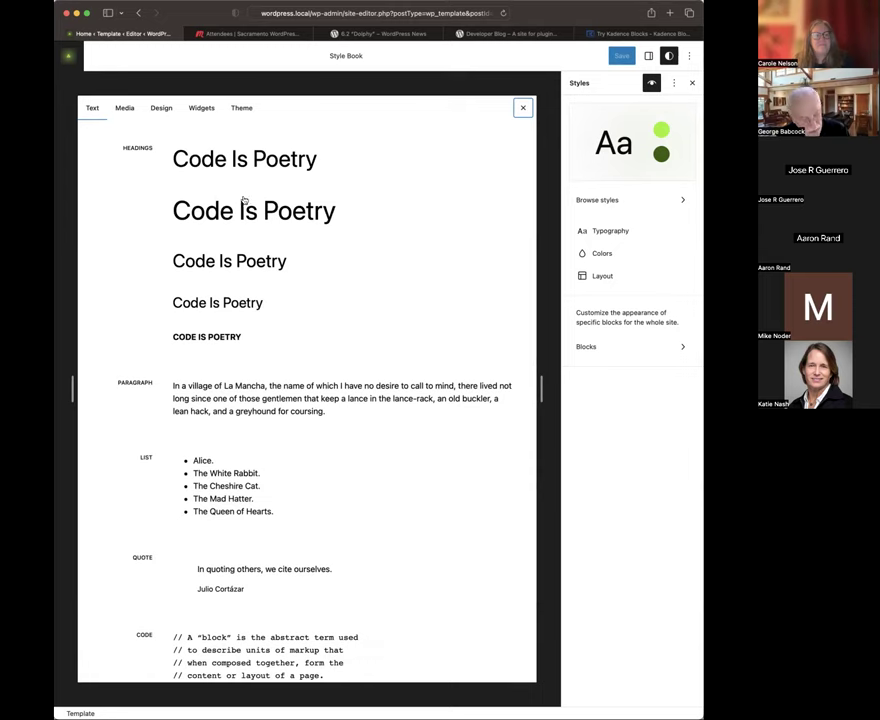
pyautogui.click(126, 108)
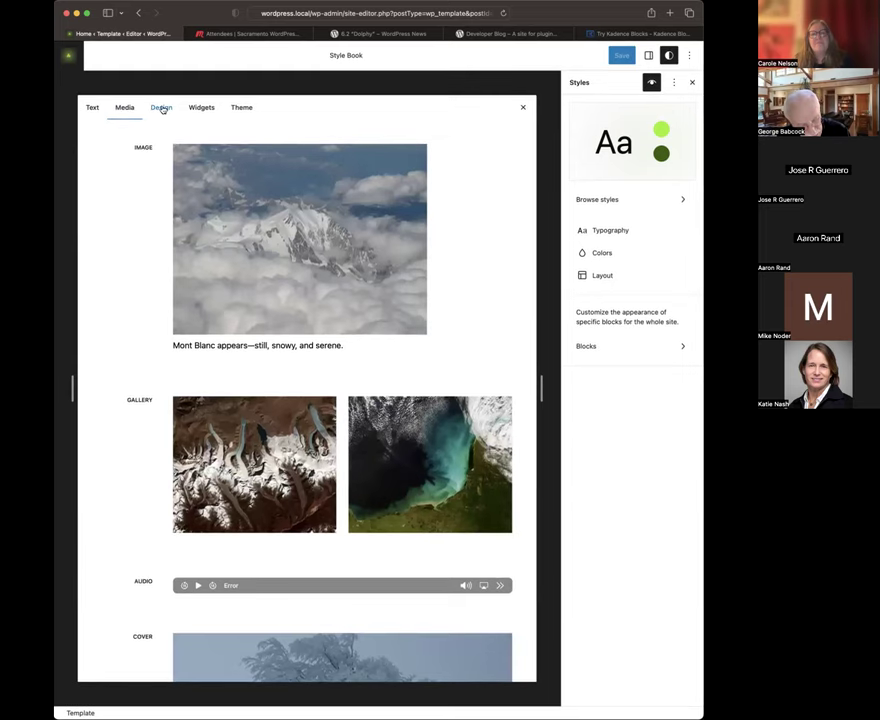
pyautogui.scroll(-3, 255, 231)
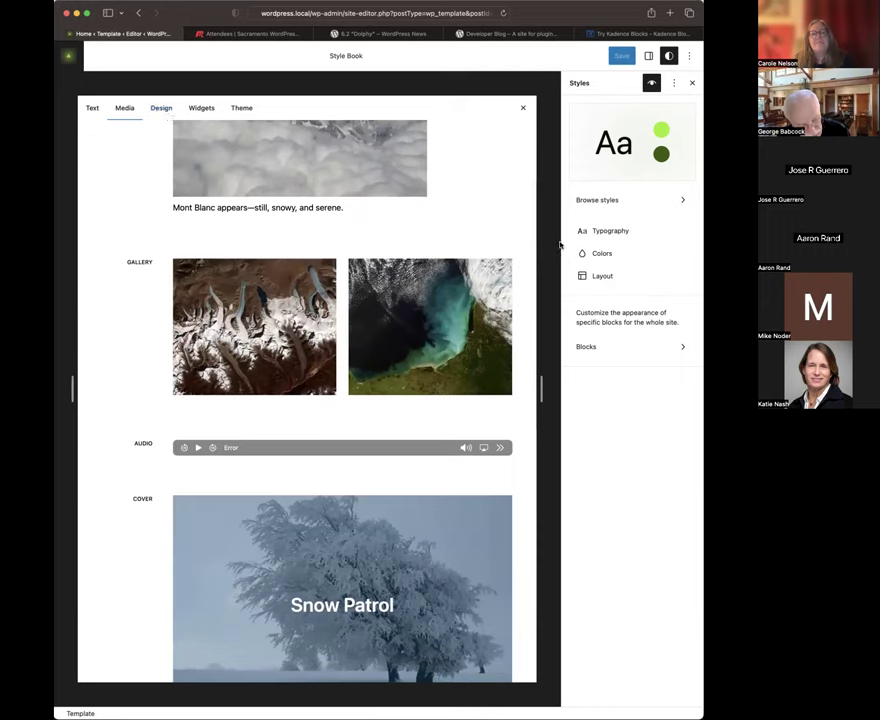
pyautogui.scroll(3, 440, 200)
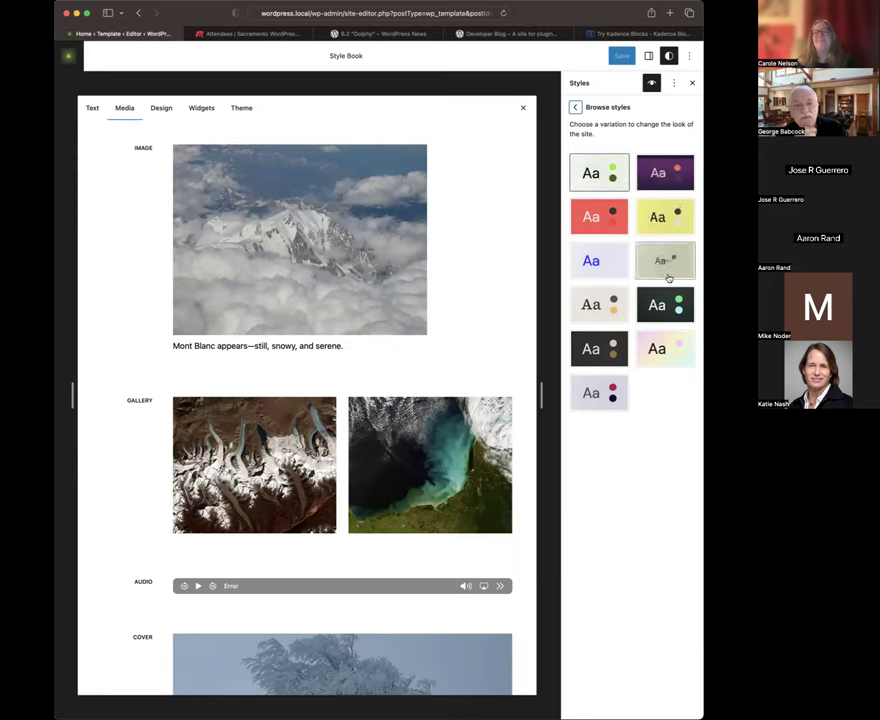
# Try the Aubergine, Block out, Pitch and Pilgrimage style variations on the Style Book's Media examples
pyautogui.click(668, 178)
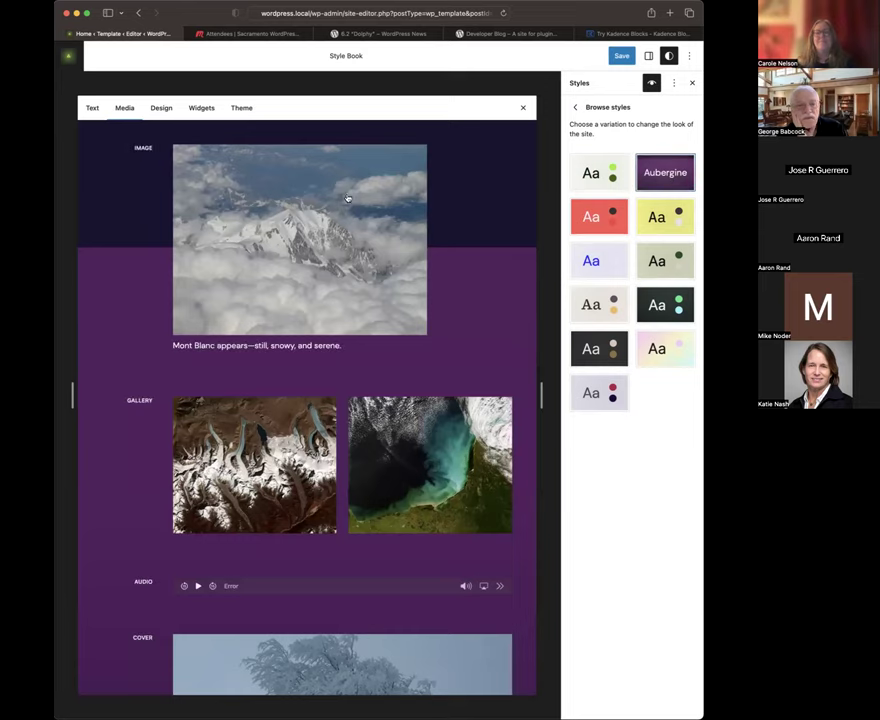
pyautogui.click(596, 220)
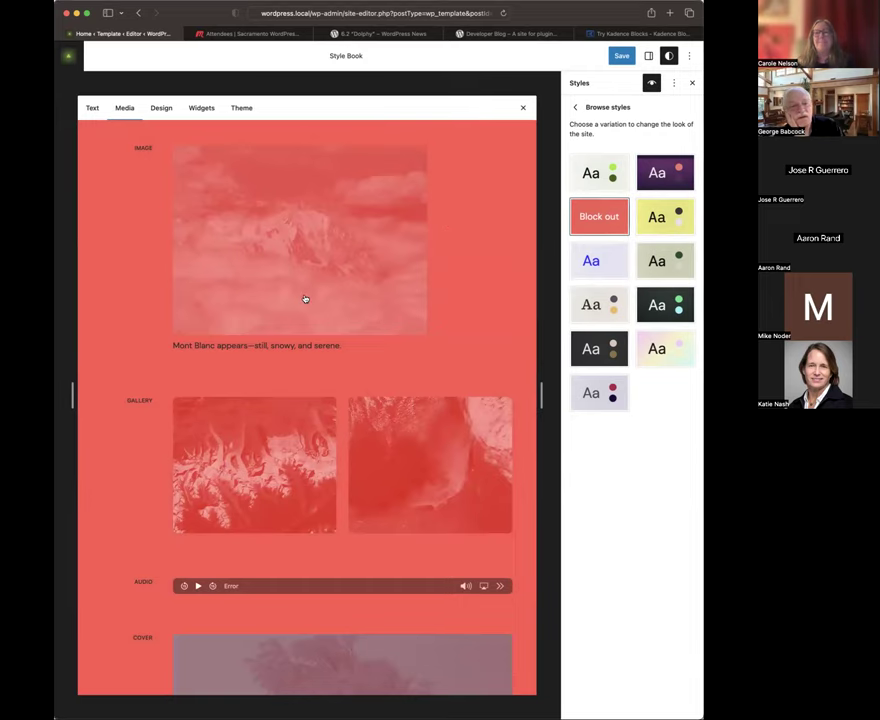
pyautogui.scroll(-1, 308, 306)
pyautogui.scroll(1, 308, 306)
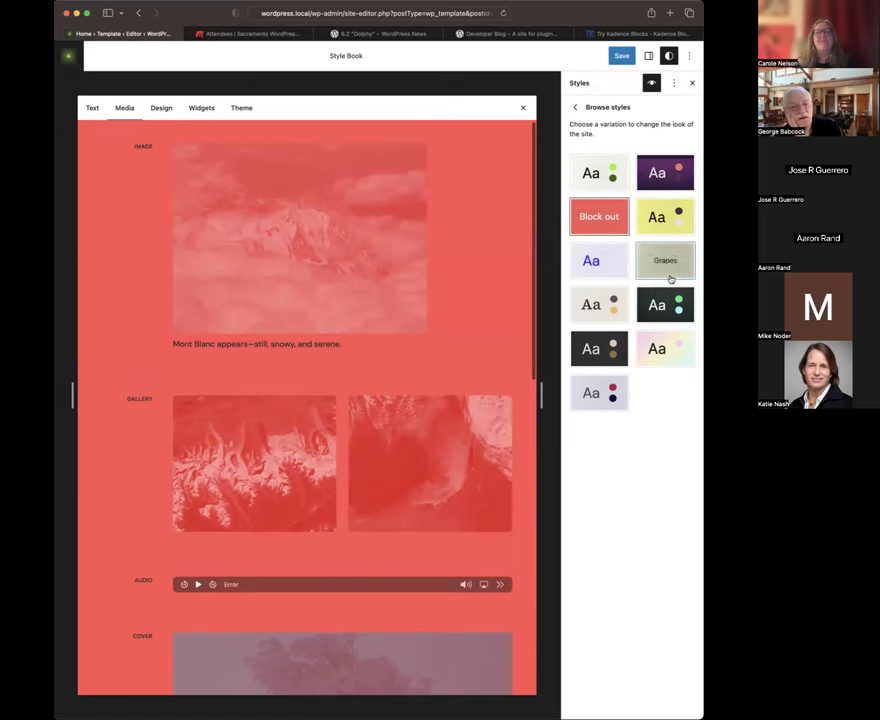
pyautogui.click(595, 354)
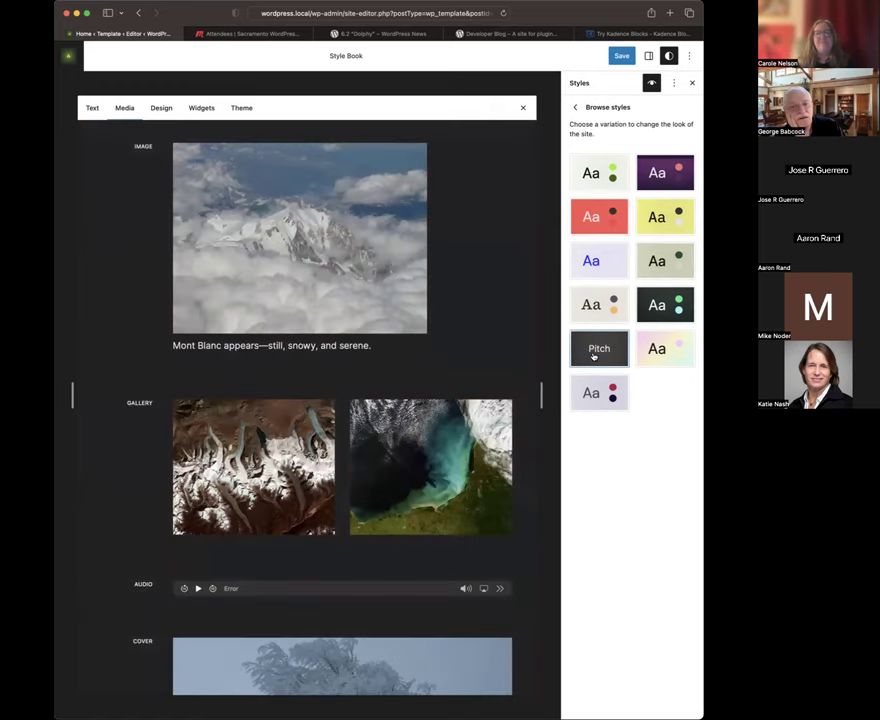
pyautogui.click(660, 305)
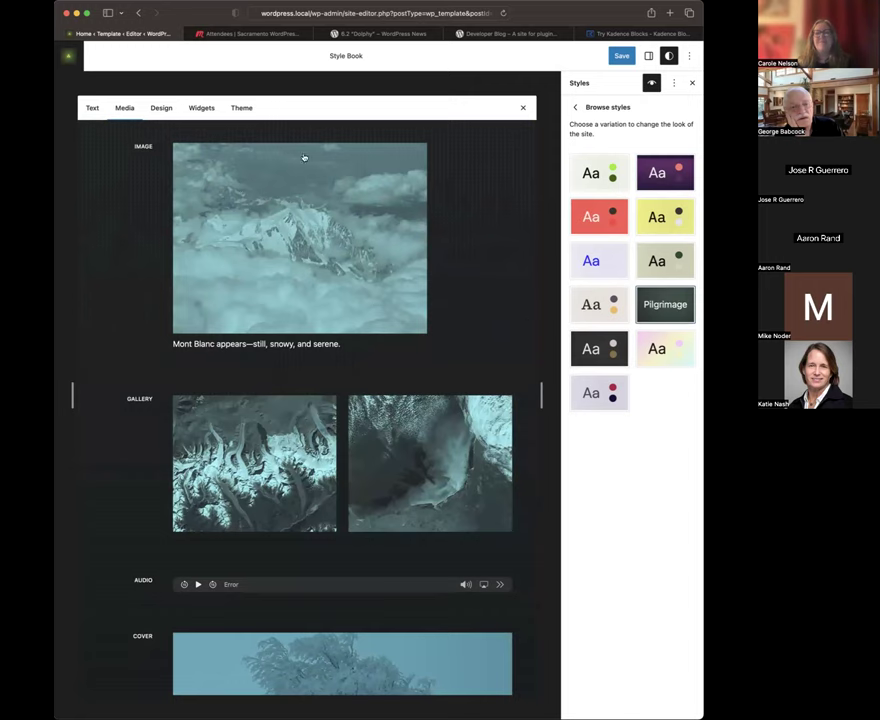
# Show the Style Book's Design block examples and apply the Marigold style variation
pyautogui.click(164, 110)
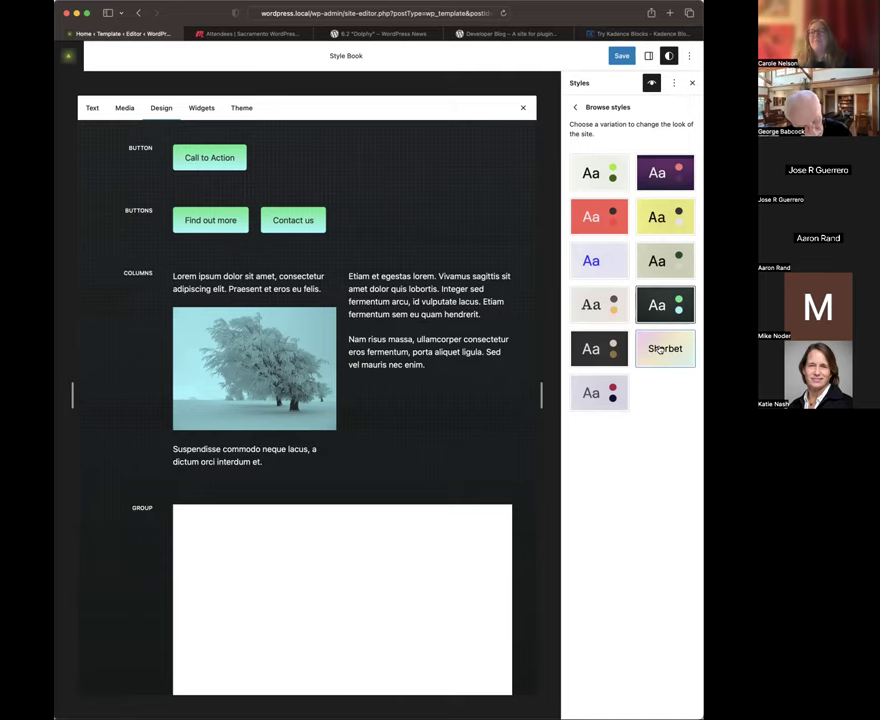
pyautogui.click(617, 317)
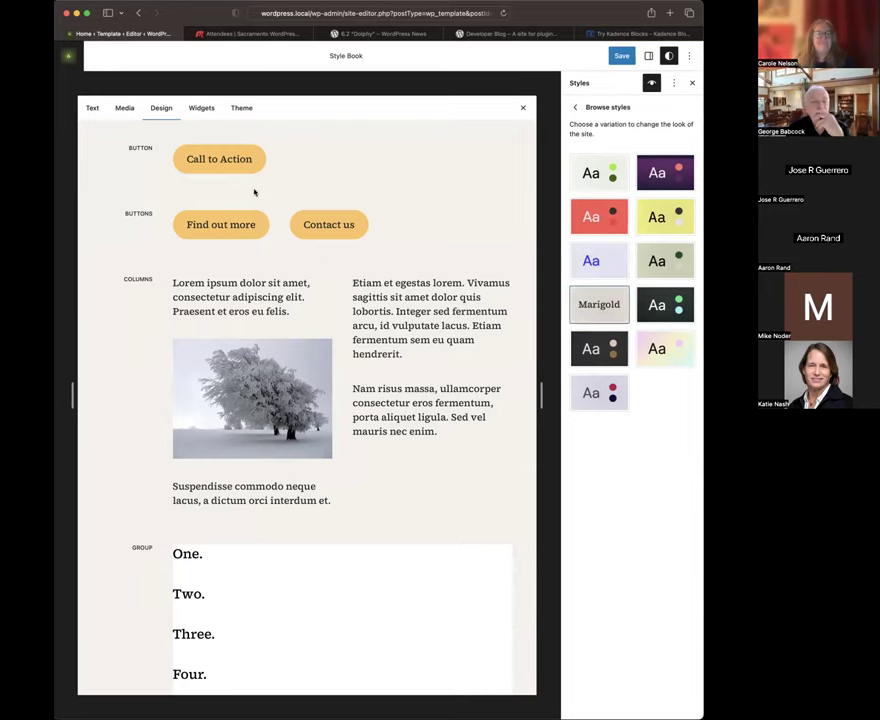
# Look through the Style Book's Widgets examples as far as the Custom HTML and Latest Comments blocks
pyautogui.click(206, 110)
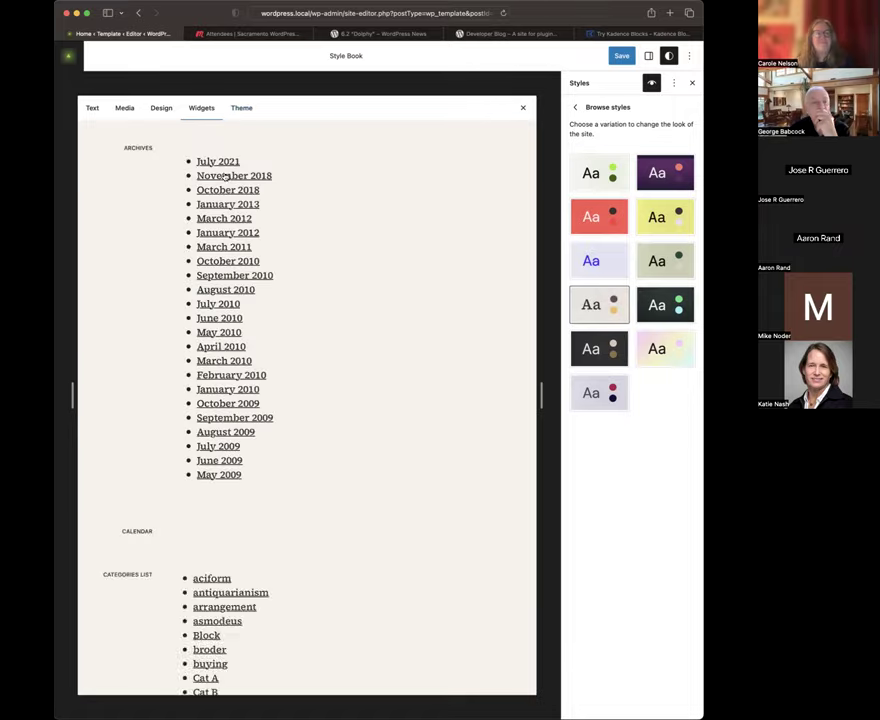
pyautogui.scroll(-15, 298, 289)
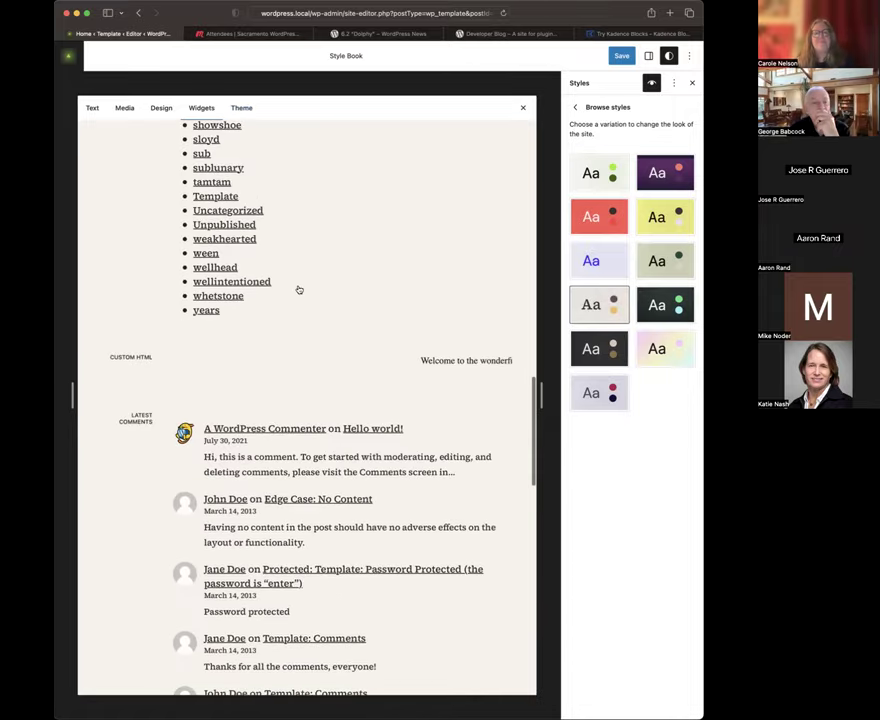
pyautogui.scroll(3, 298, 289)
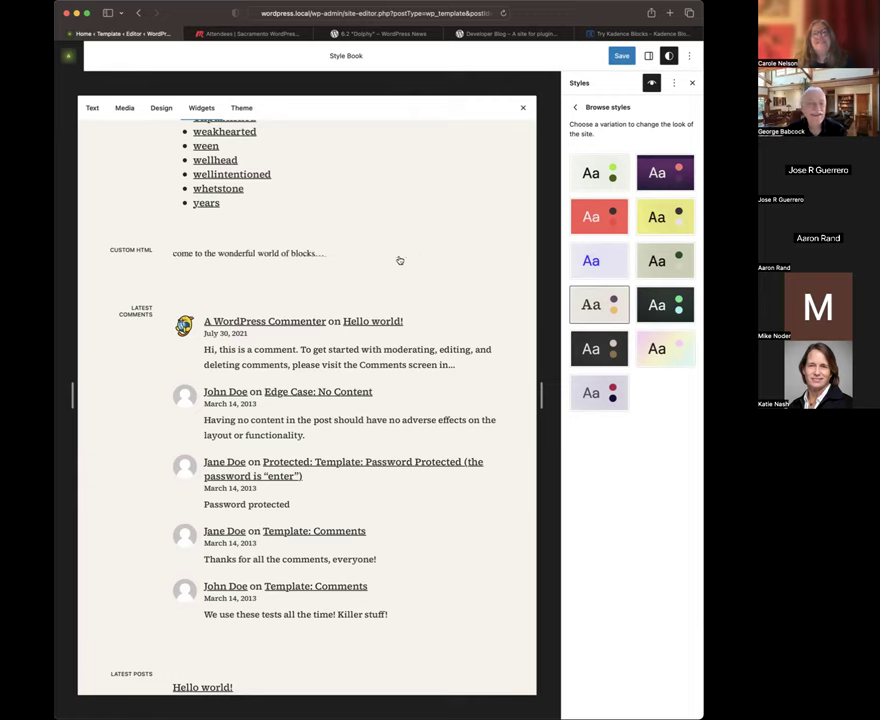
# Inspect the markup of the moving Custom HTML text in the browser's developer tools, and close them to view the example again
pyautogui.rightClick(231, 253)
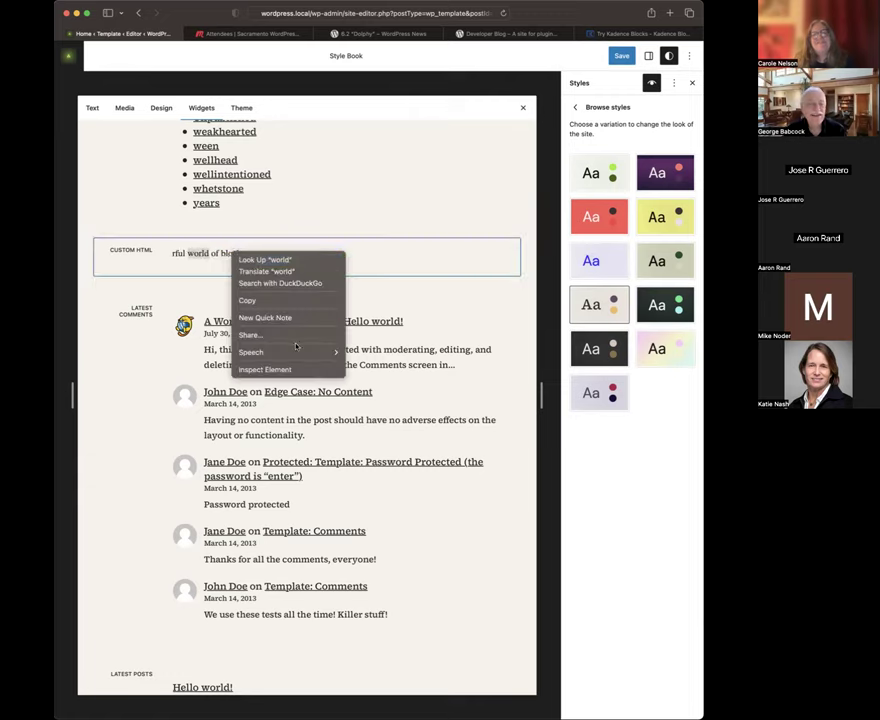
pyautogui.click(302, 370)
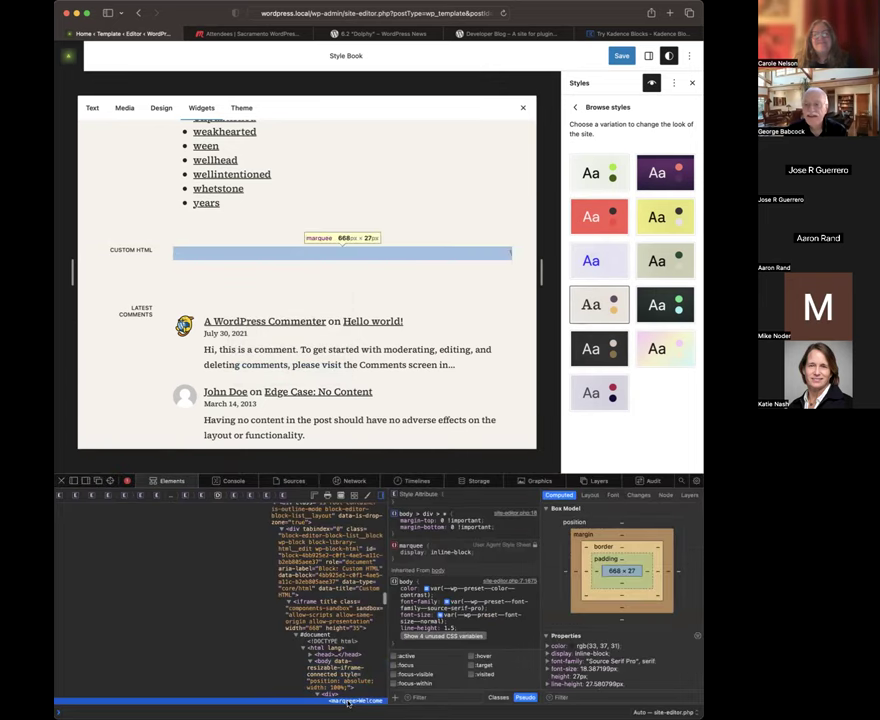
pyautogui.click(62, 481)
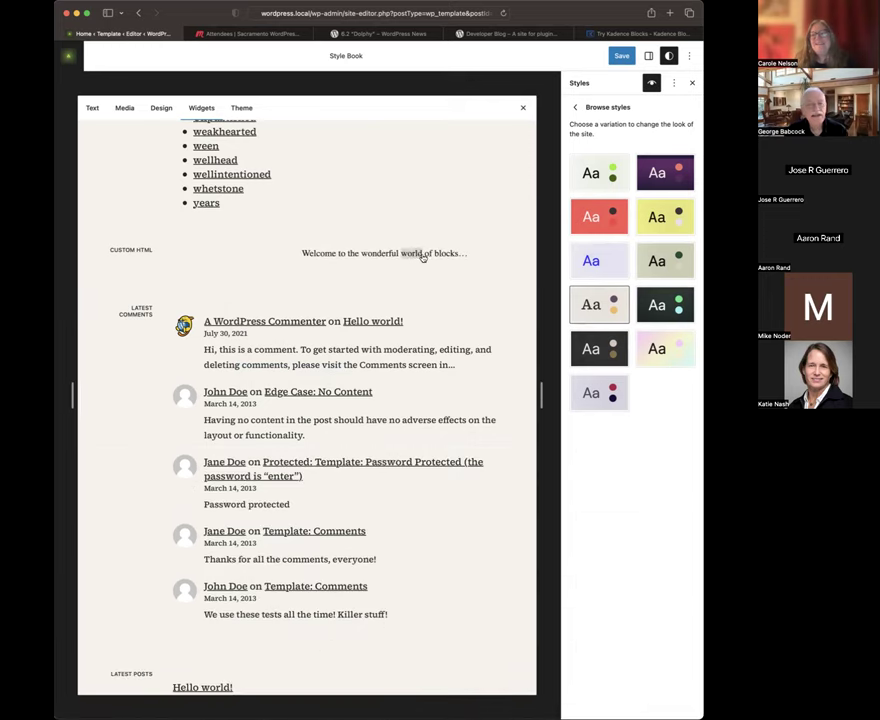
pyautogui.scroll(3, 483, 235)
pyautogui.scroll(-3, 483, 235)
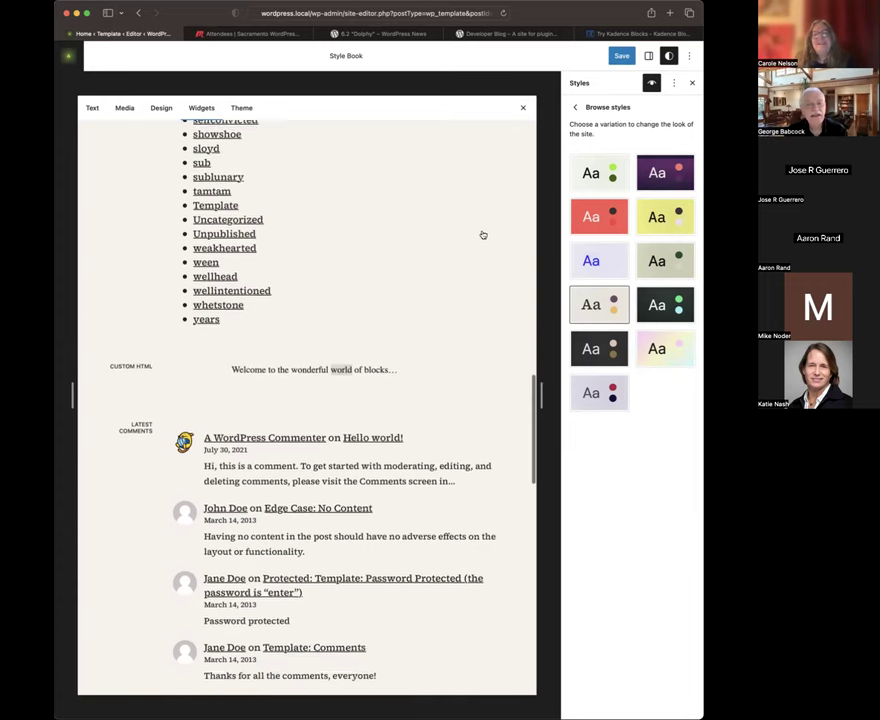
pyautogui.scroll(-1, 483, 235)
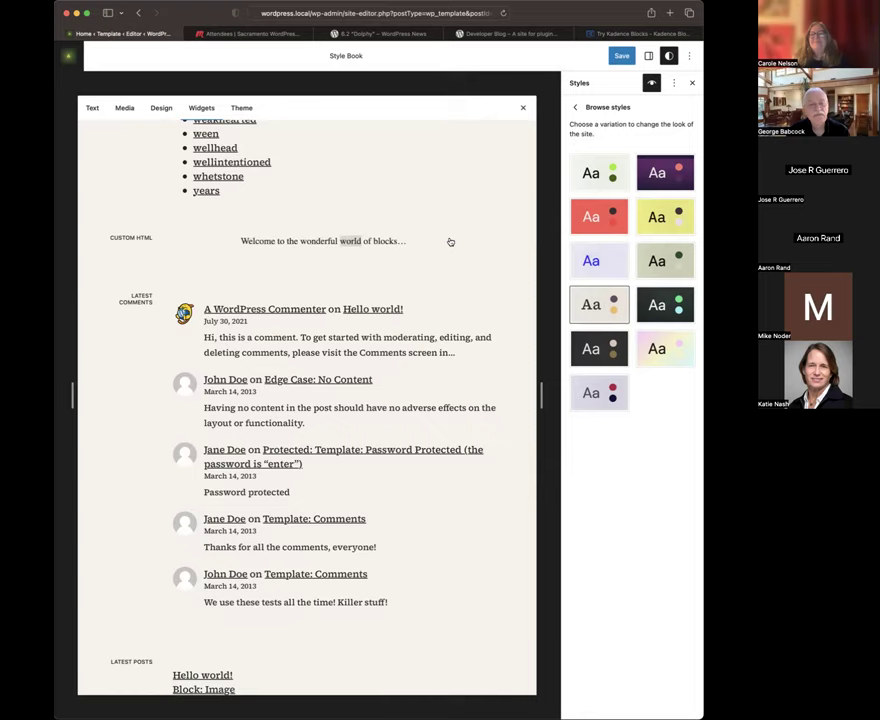
# Return to the Style Book's Media examples and apply the Pilgrimage style variation
pyautogui.scroll(10, 450, 242)
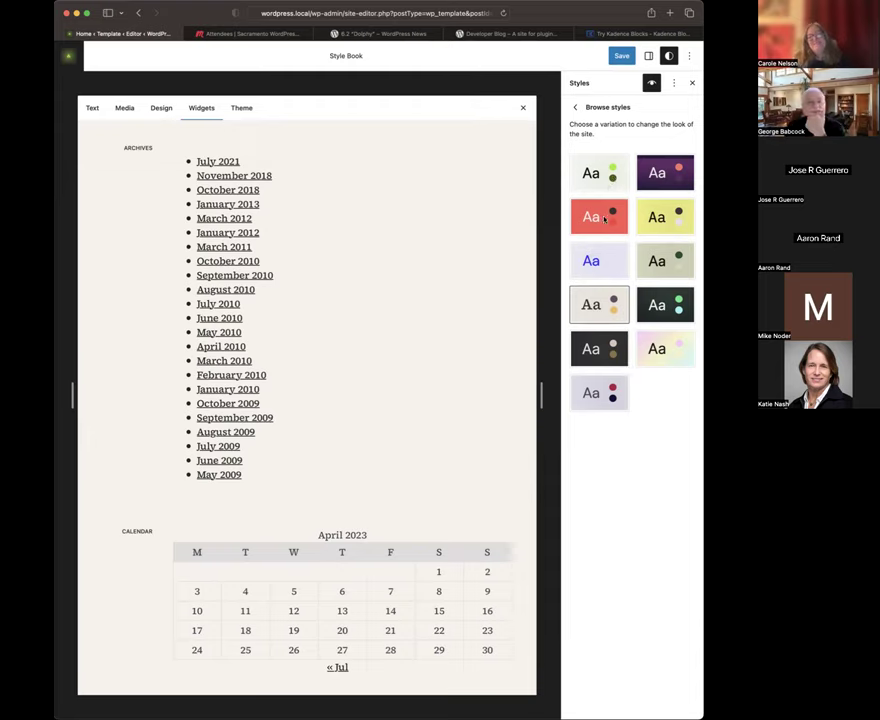
pyautogui.scroll(5, 604, 219)
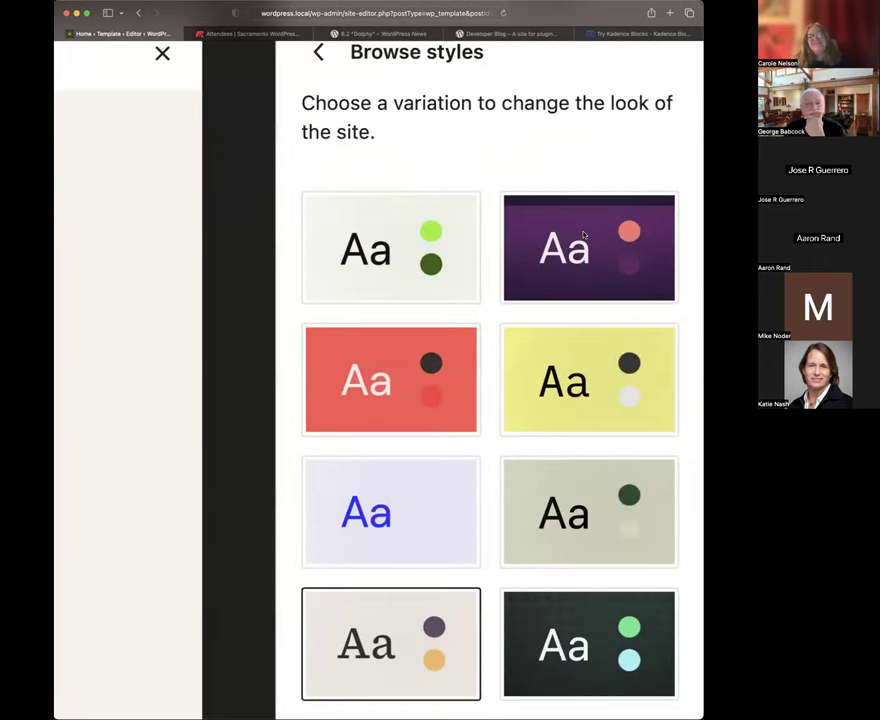
pyautogui.scroll(-5, 584, 235)
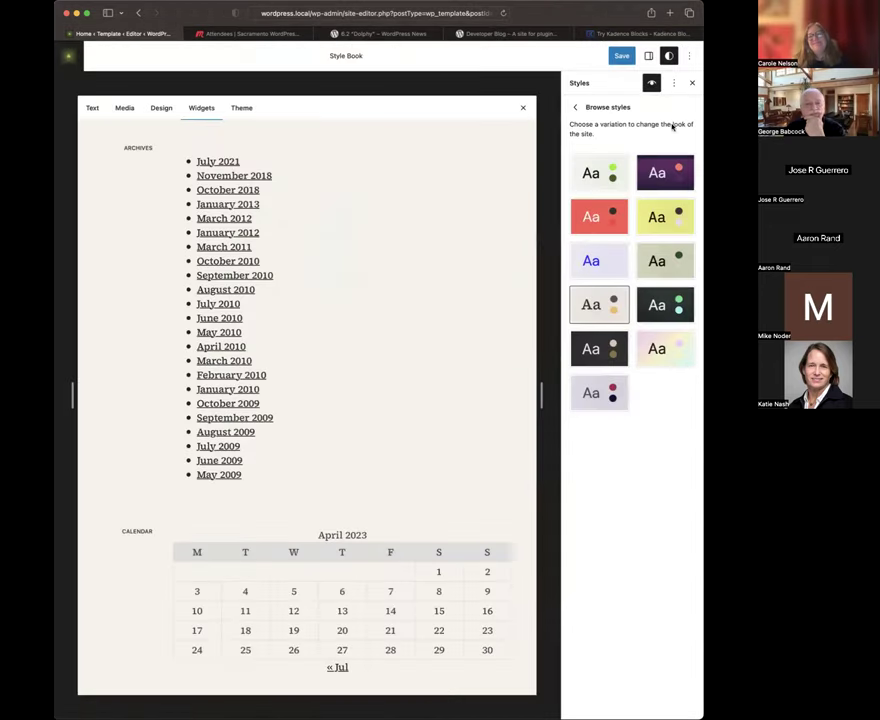
pyautogui.click(120, 112)
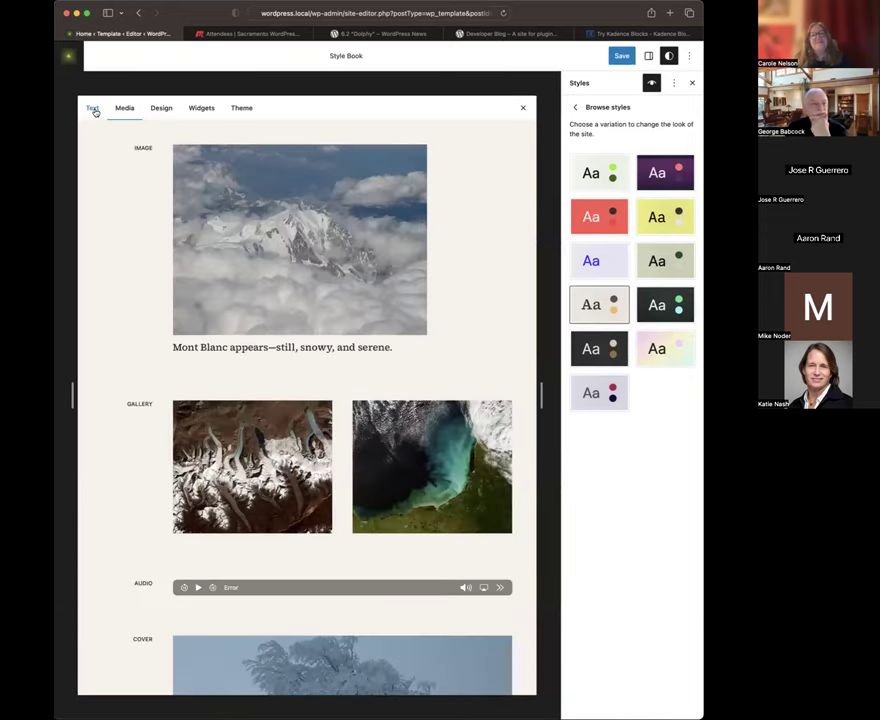
pyautogui.click(676, 304)
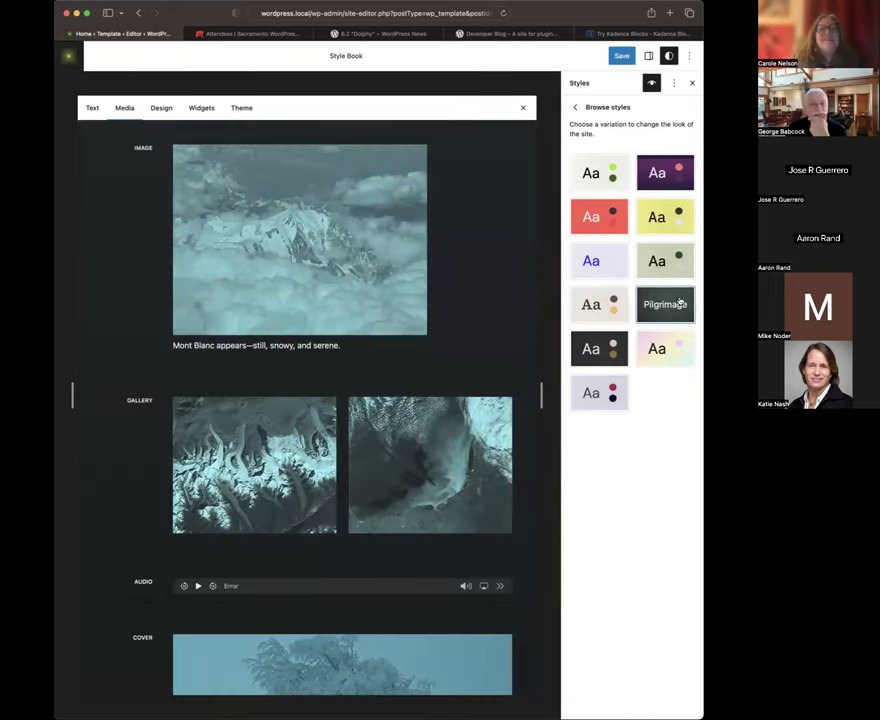
# Save the Custom Styles change to the site, and close the Style Book and the Styles sidebar
pyautogui.click(621, 57)
pyautogui.click(597, 57)
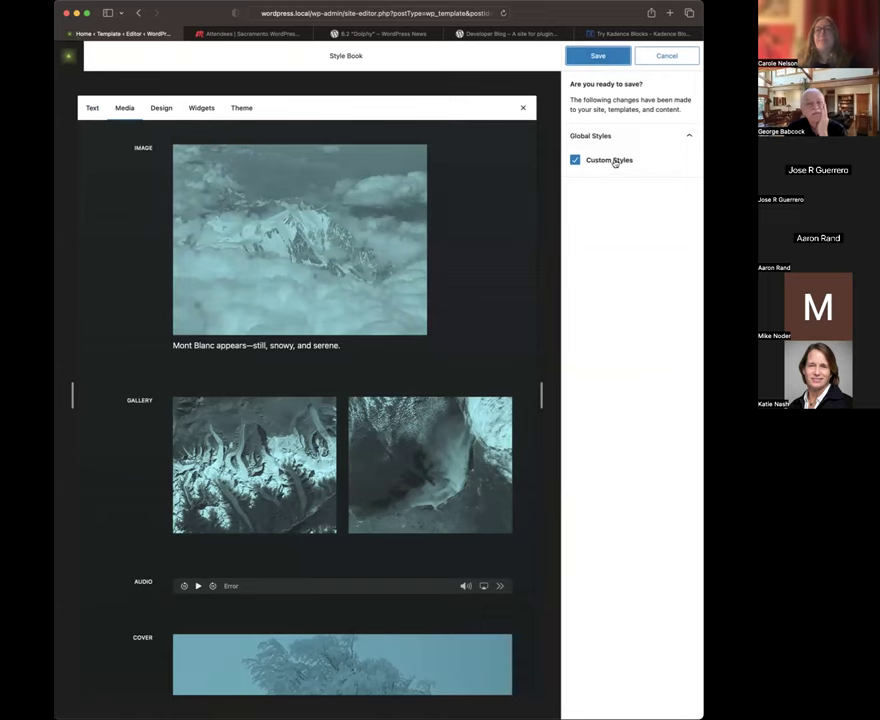
pyautogui.click(600, 57)
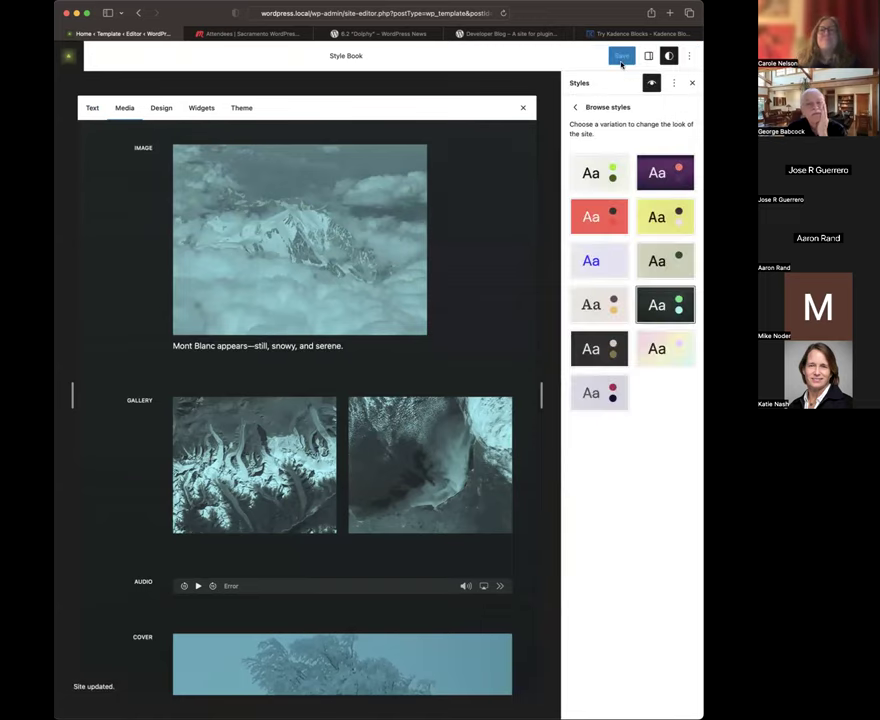
pyautogui.click(523, 108)
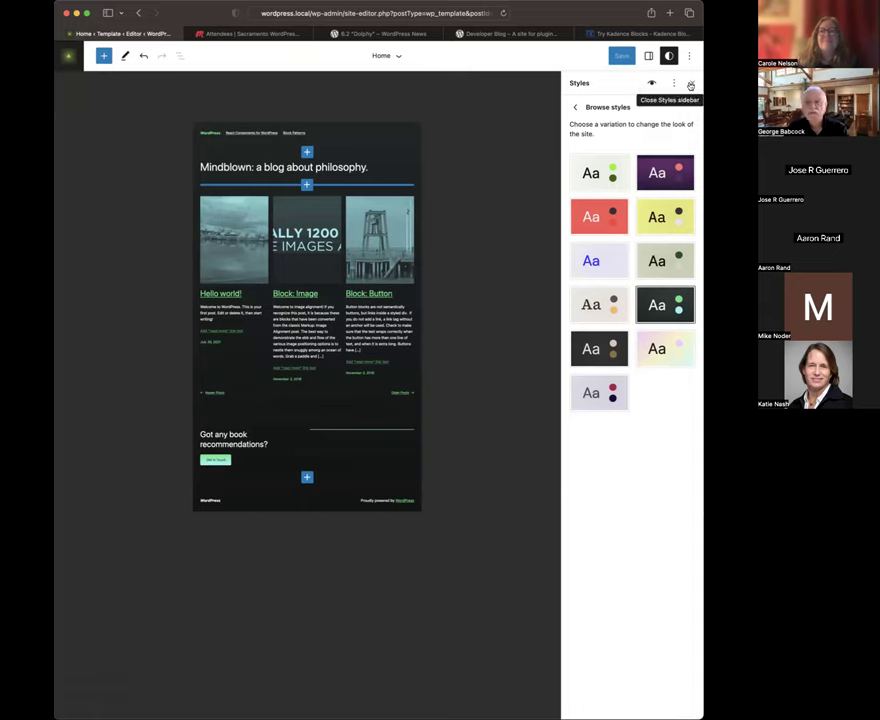
pyautogui.click(691, 85)
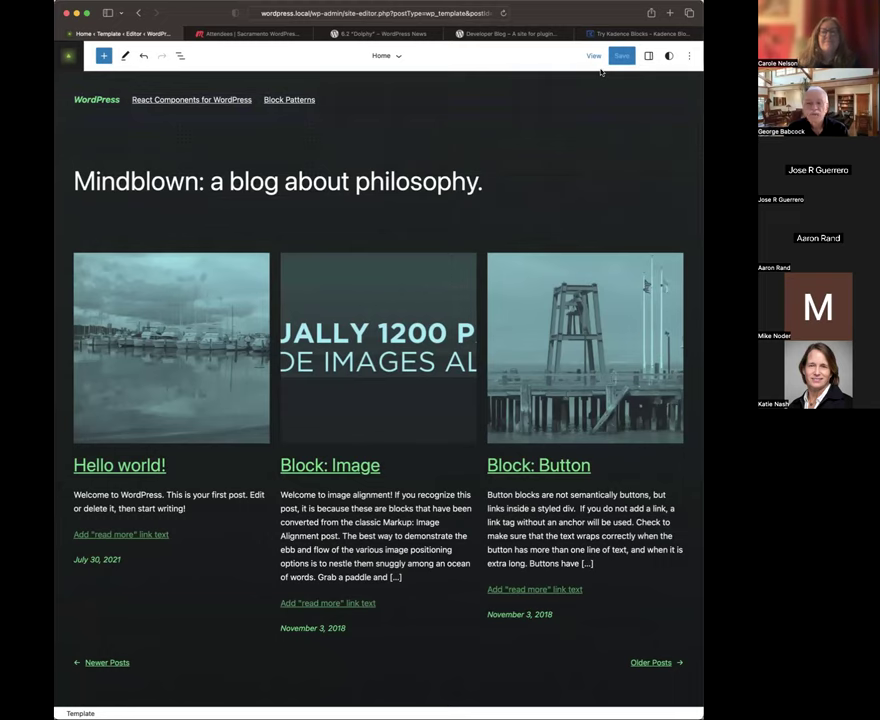
# Leave the Site Editor for the WordPress dashboard, and go back to editing the Home template
pyautogui.moveTo(601, 141)
pyautogui.click(67, 57)
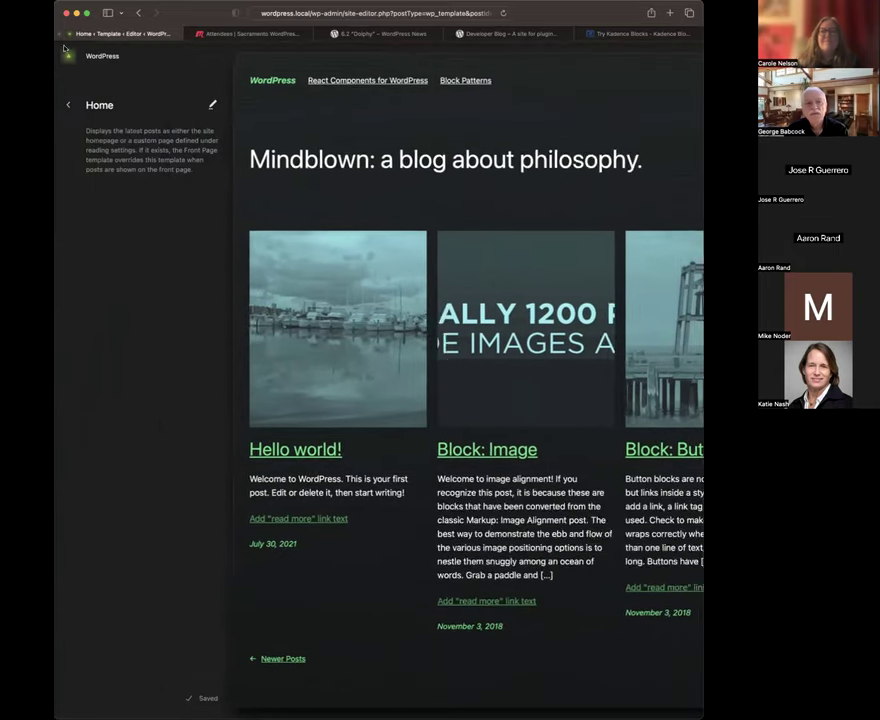
pyautogui.click(63, 58)
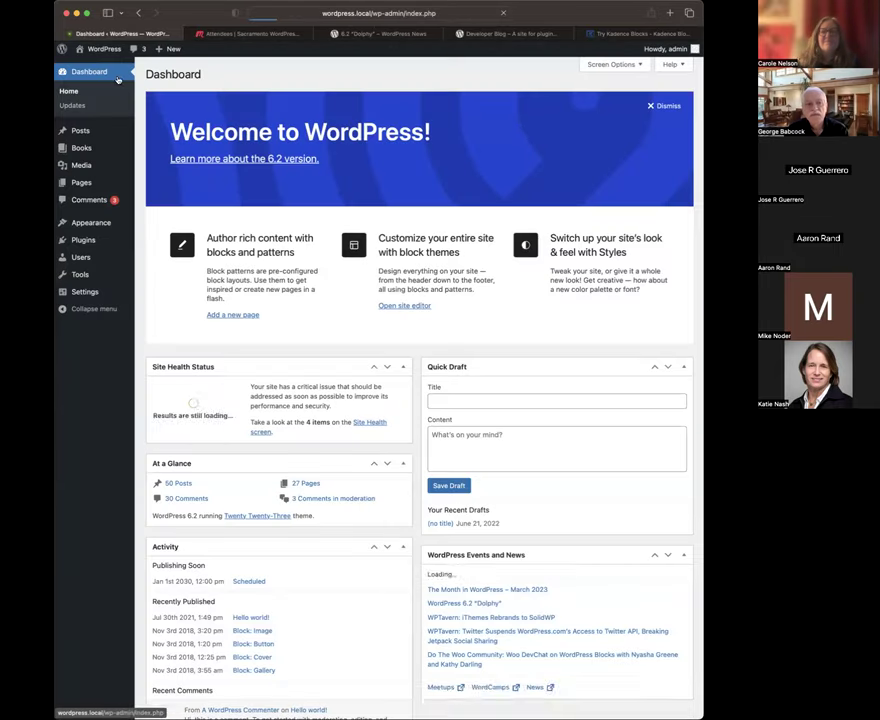
pyautogui.click(139, 14)
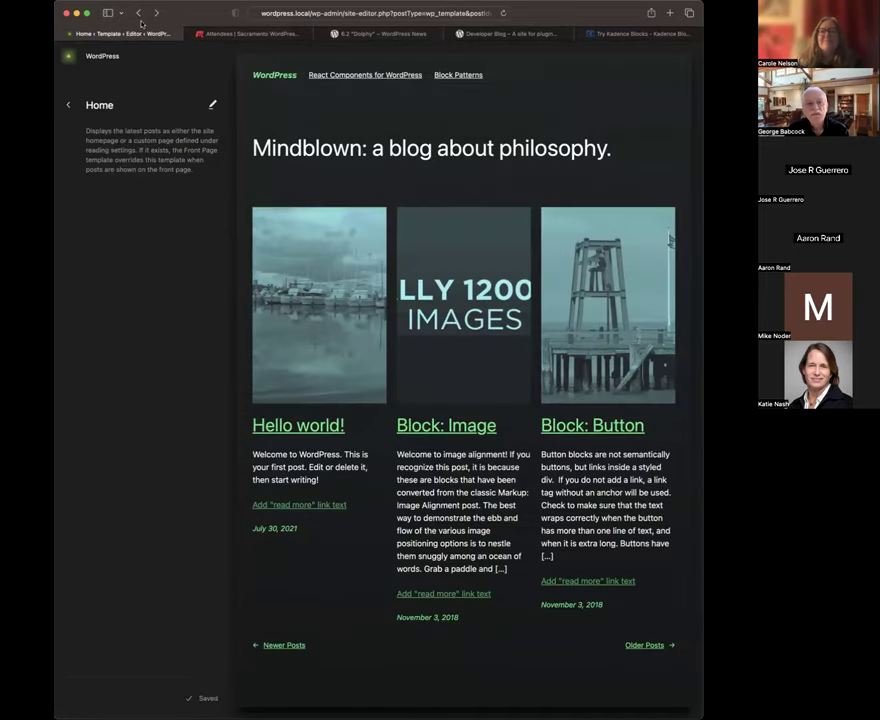
pyautogui.click(300, 66)
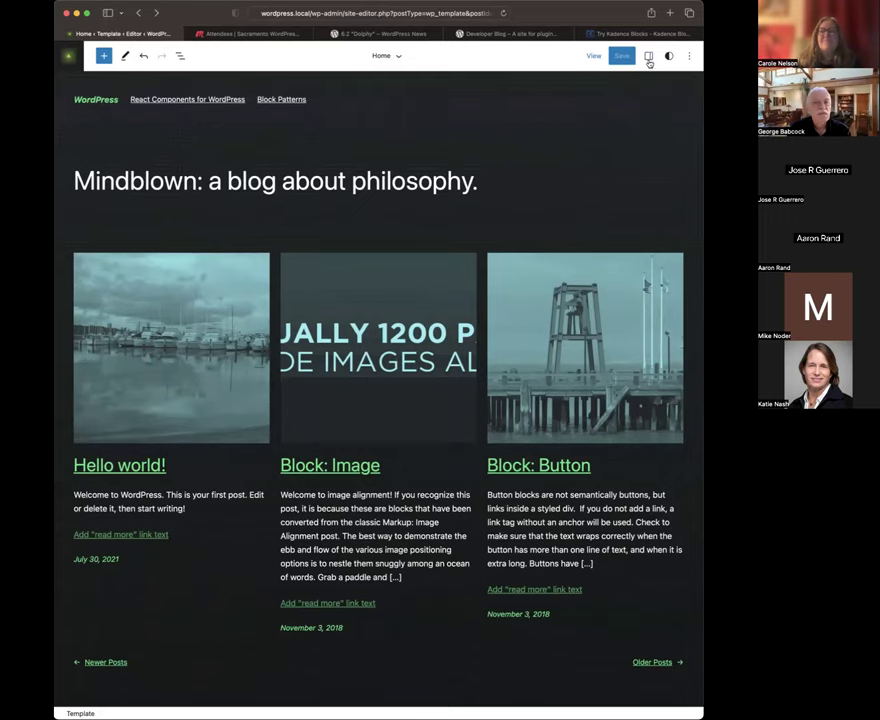
# Preview the Home template at Tablet and Mobile sizes, and return it to Desktop size
pyautogui.click(593, 57)
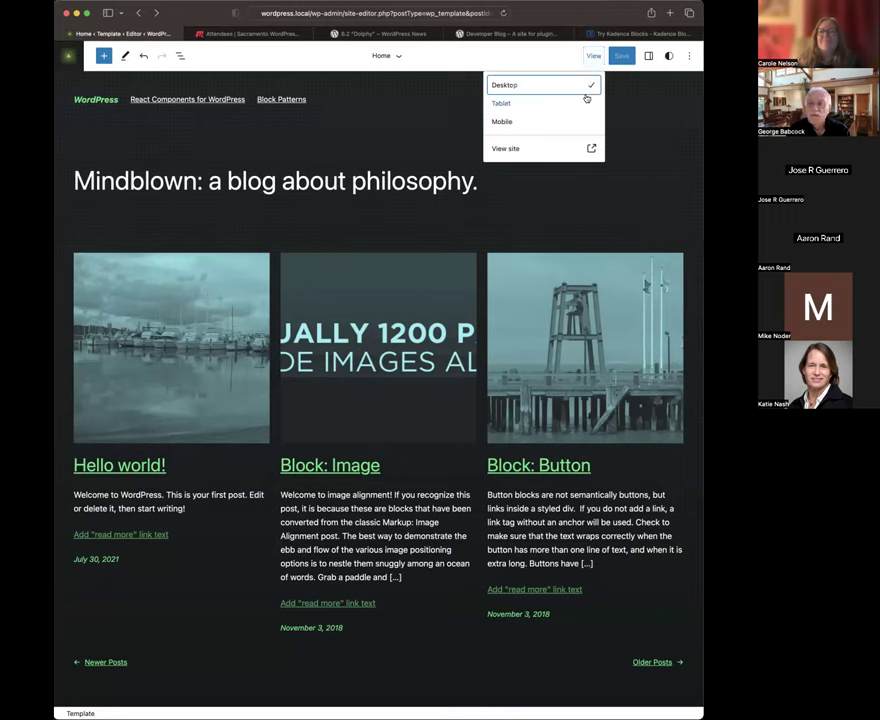
pyautogui.click(516, 104)
pyautogui.click(522, 122)
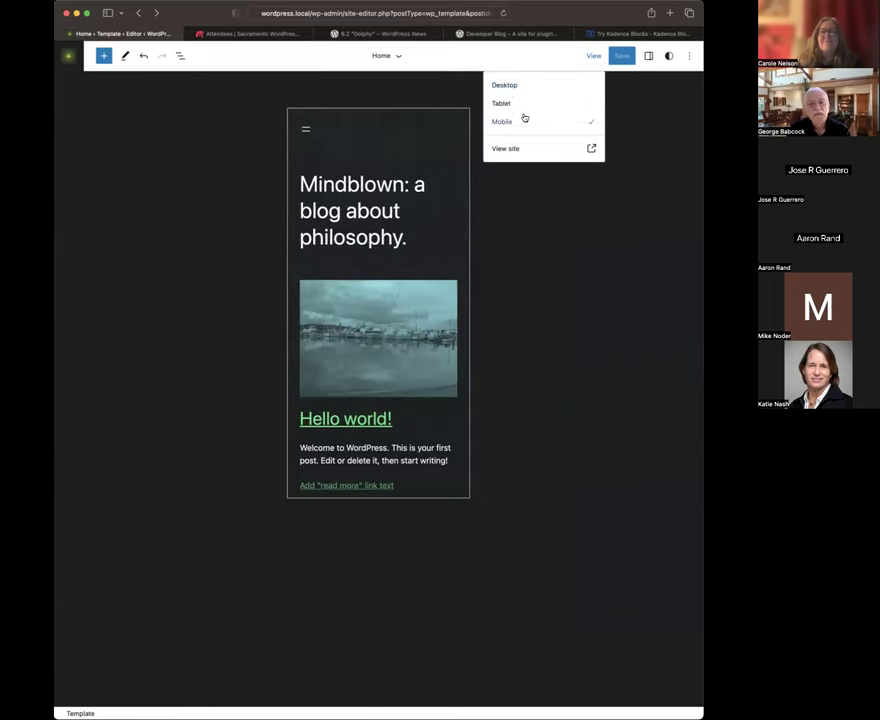
pyautogui.click(522, 87)
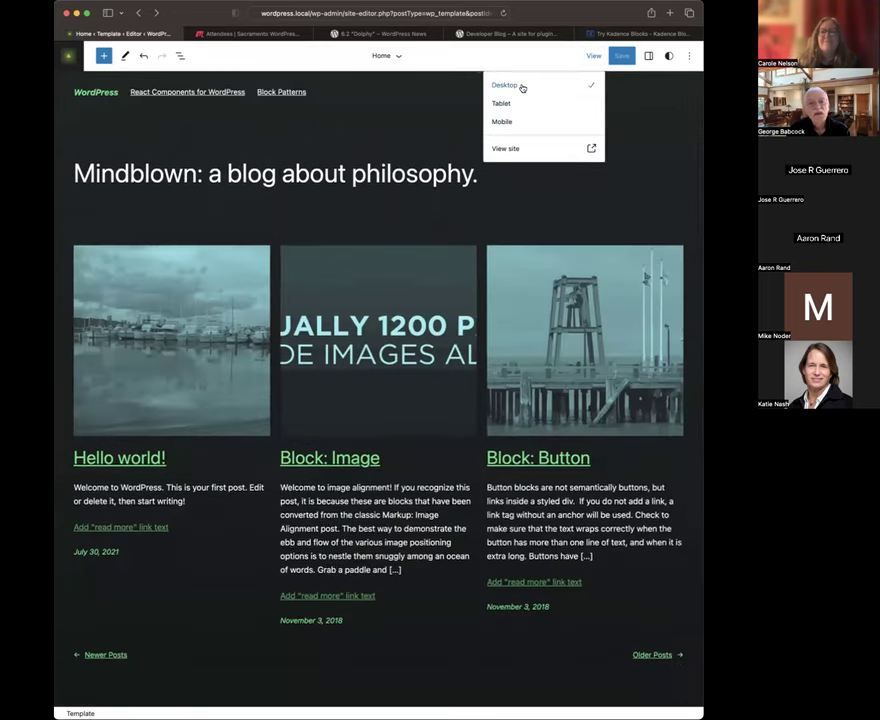
# View the live site in a new browser tab down to its footer, and return to the Site Editor
pyautogui.click(517, 149)
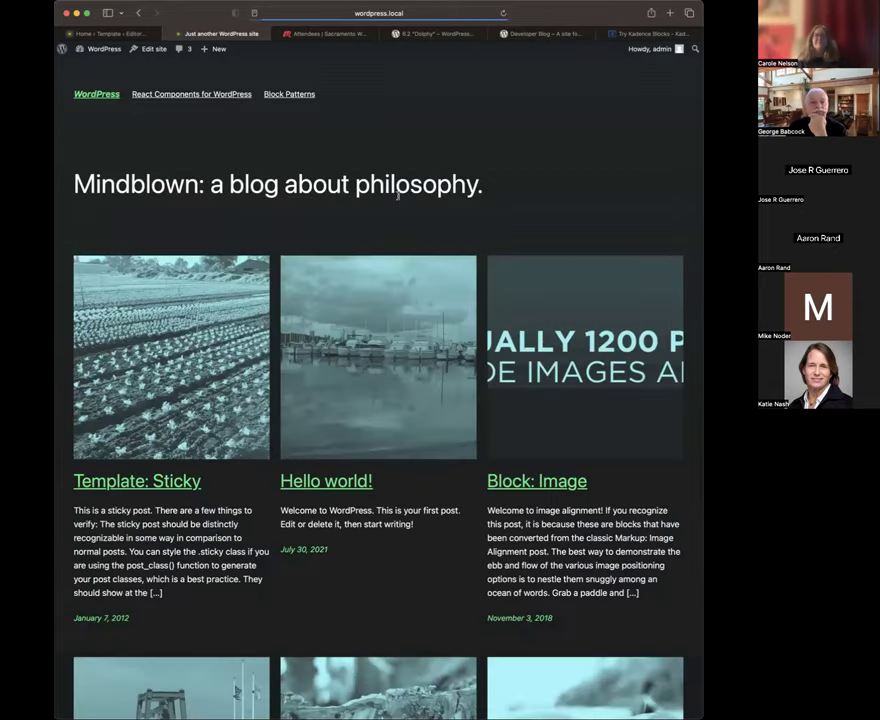
pyautogui.scroll(-5, 397, 196)
pyautogui.scroll(-3, 399, 196)
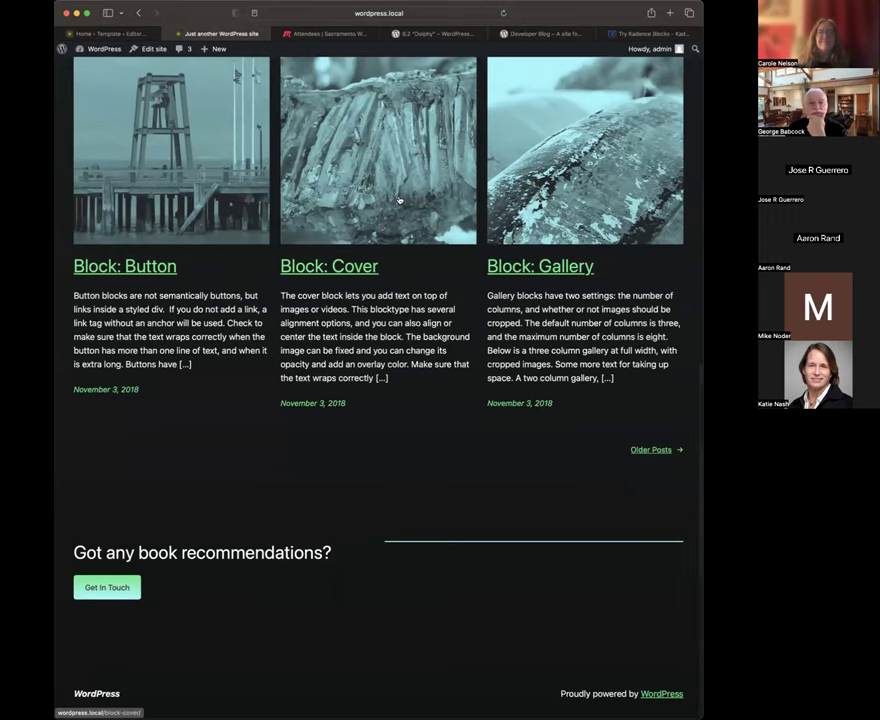
pyautogui.scroll(8, 398, 200)
pyautogui.click(95, 35)
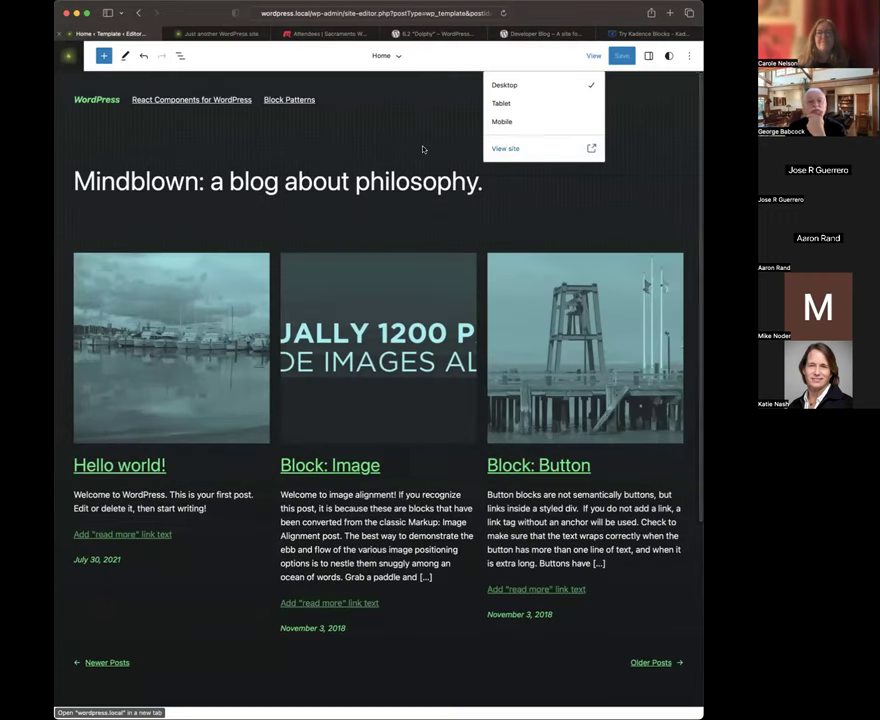
# Show the editor's additional options, dismiss them, and select the Header template part
pyautogui.click(690, 57)
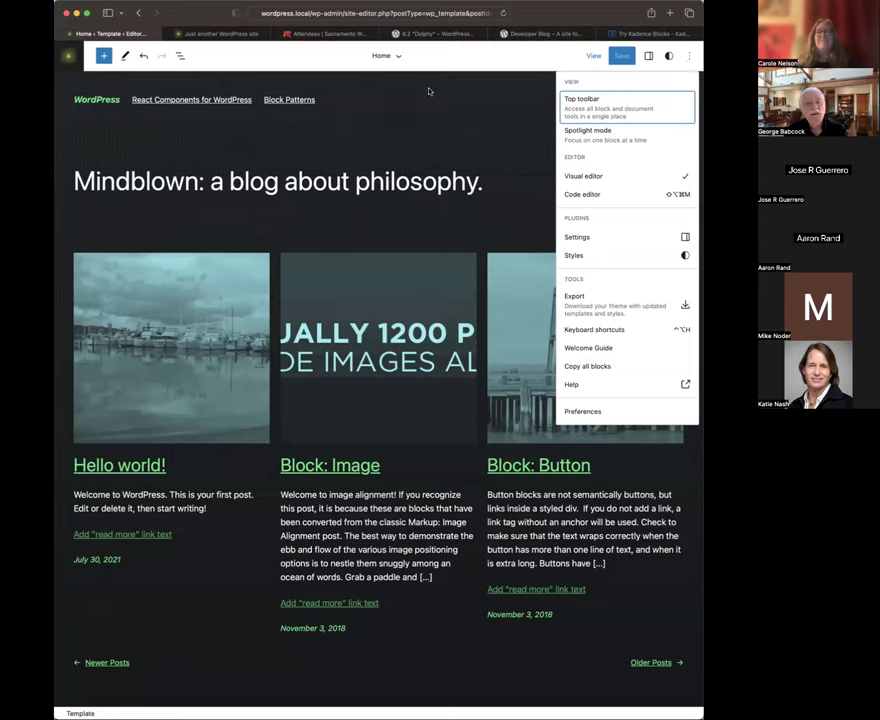
pyautogui.click(429, 91)
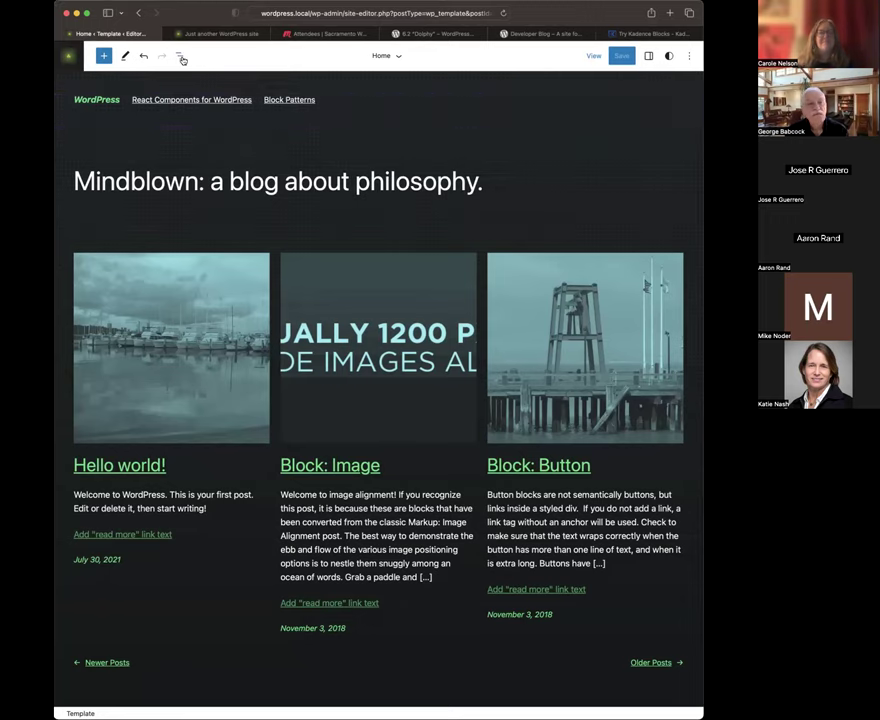
pyautogui.click(320, 107)
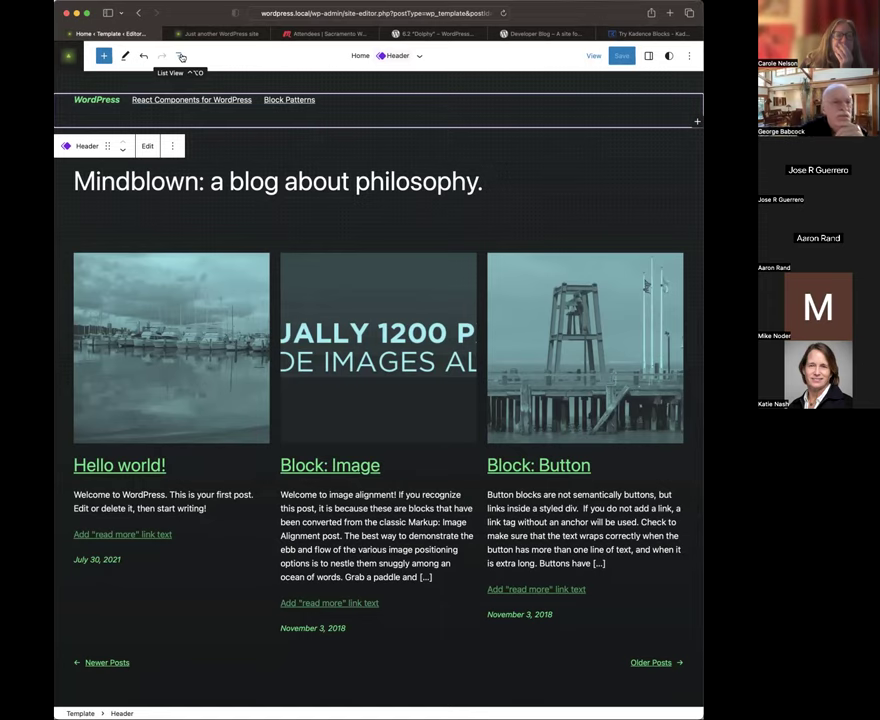
# Go back through the Templates list to the Design overview, and reopen the Home template for editing
pyautogui.click(72, 59)
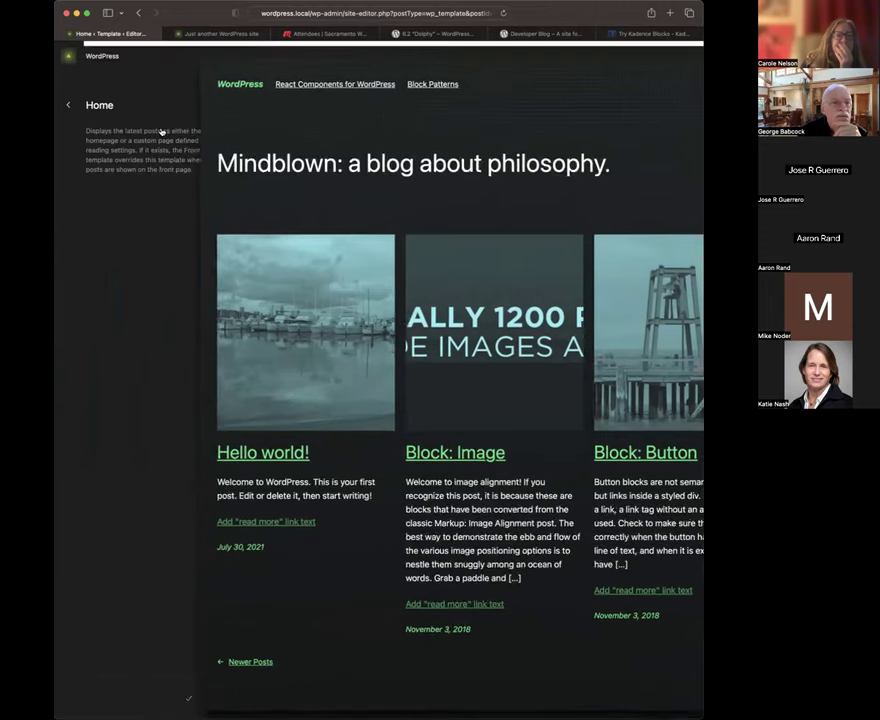
pyautogui.click(76, 112)
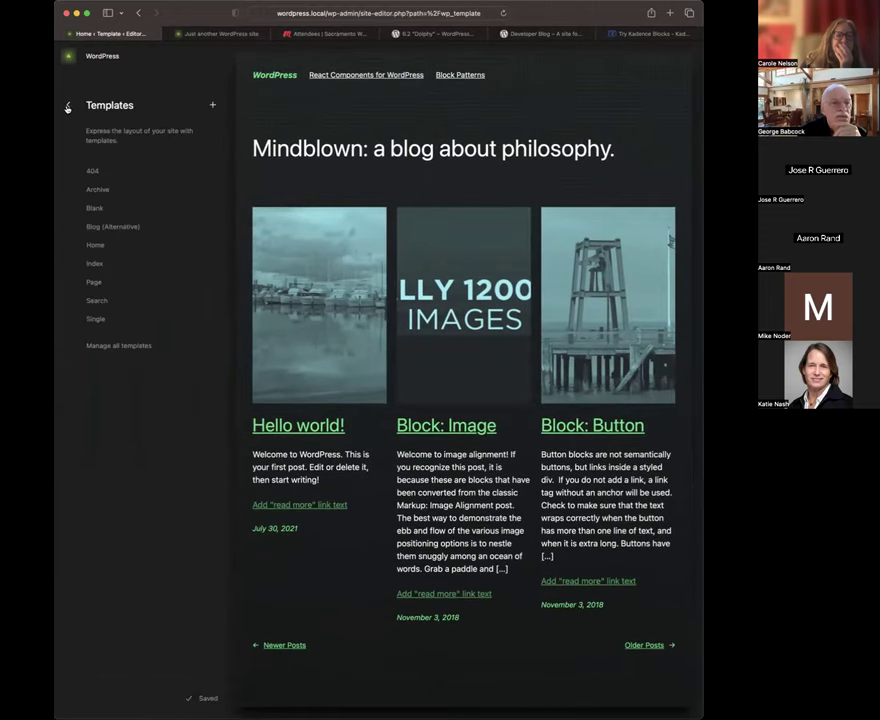
pyautogui.click(68, 107)
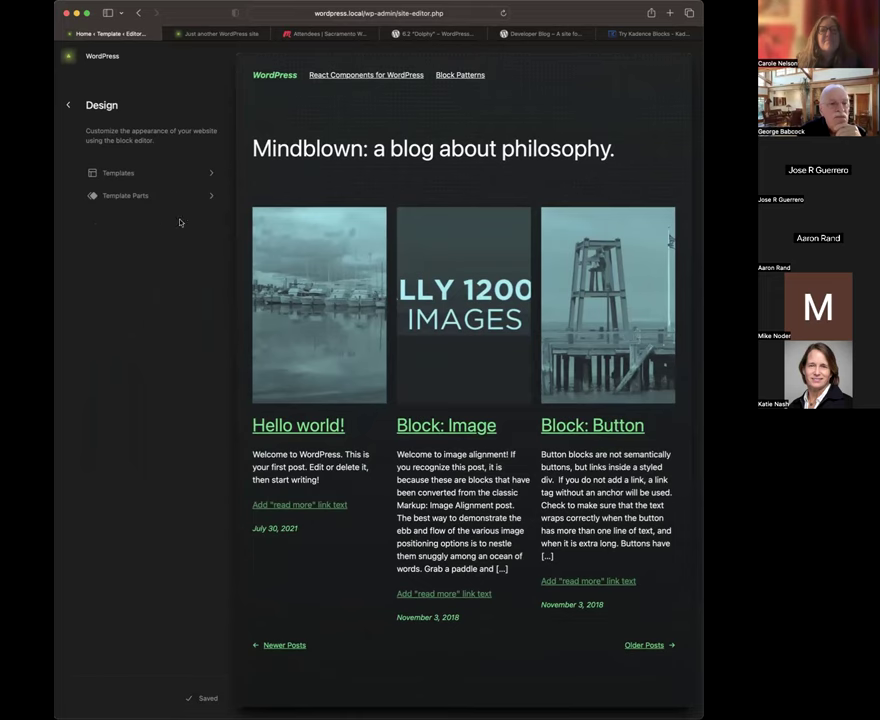
pyautogui.click(515, 75)
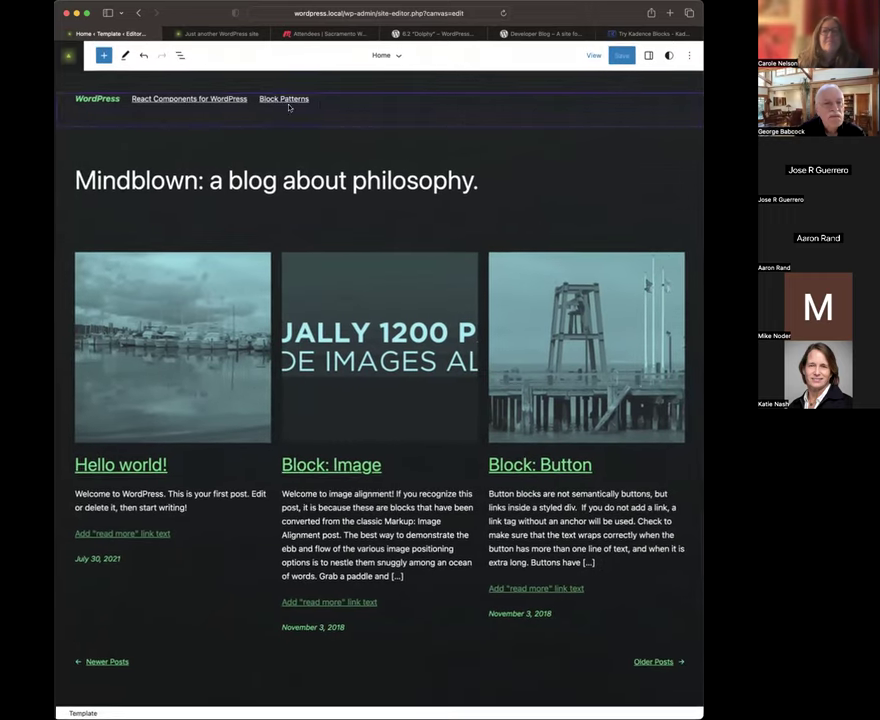
# Select the Header template part and display both its block settings and the List View
pyautogui.click(320, 105)
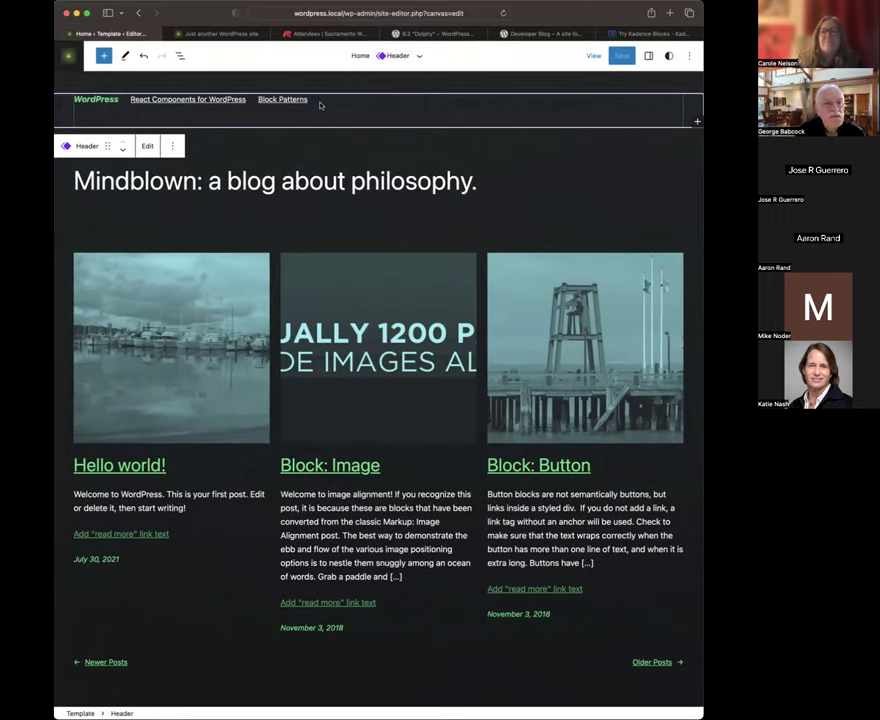
pyautogui.click(648, 56)
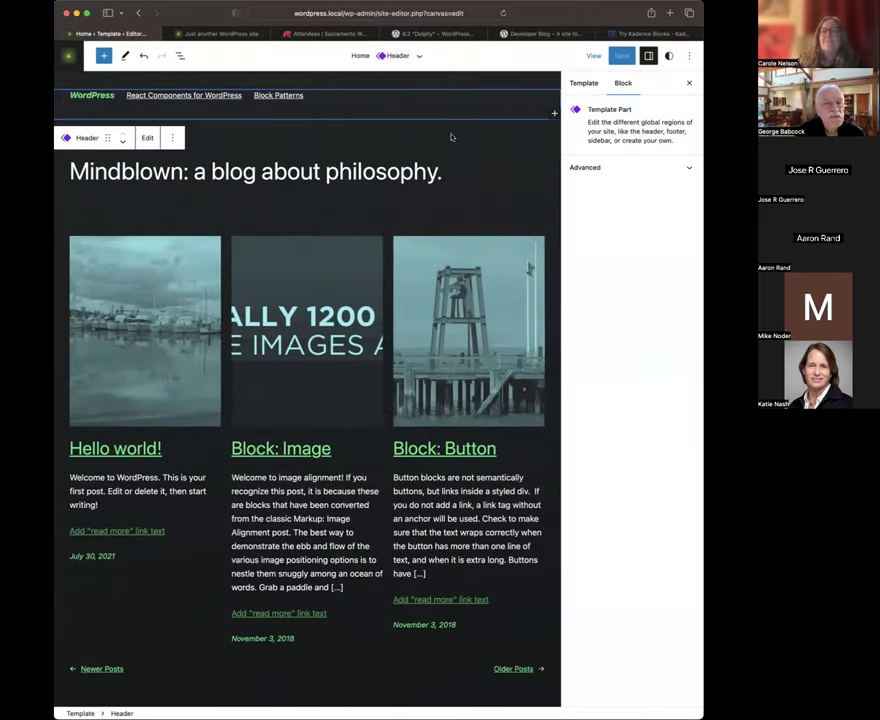
pyautogui.click(180, 57)
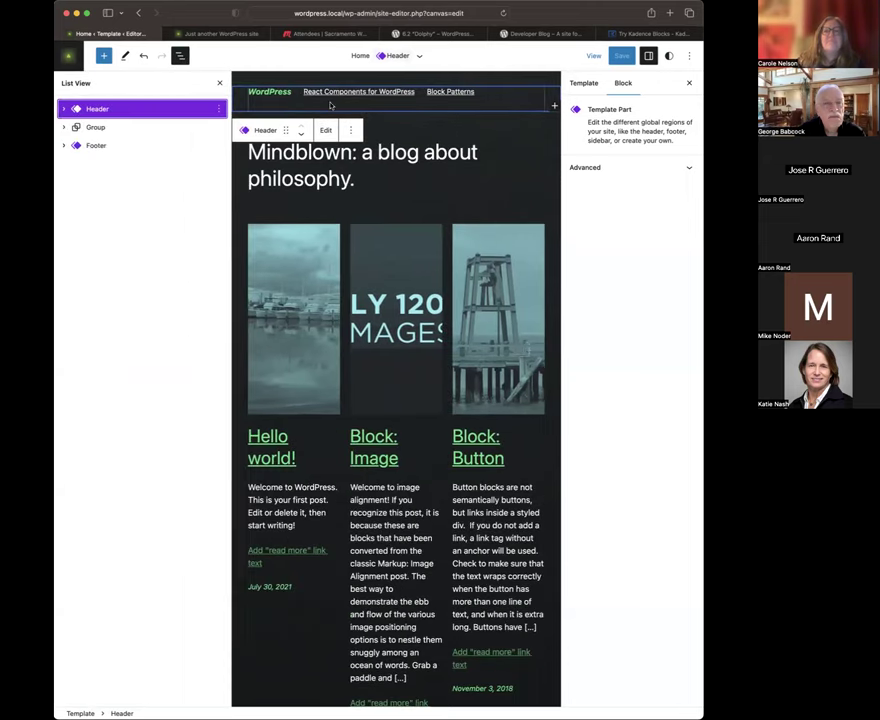
# Expand the Header's nested Group and Row in the List View and select the Navigation block
pyautogui.click(64, 108)
pyautogui.click(76, 127)
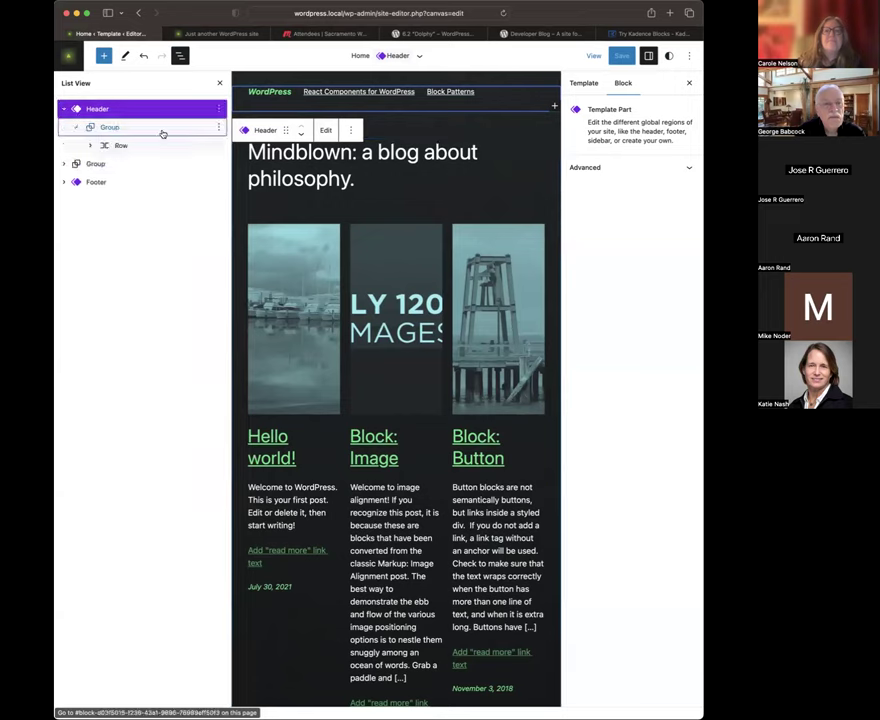
pyautogui.press('Down')
pyautogui.press('Right')
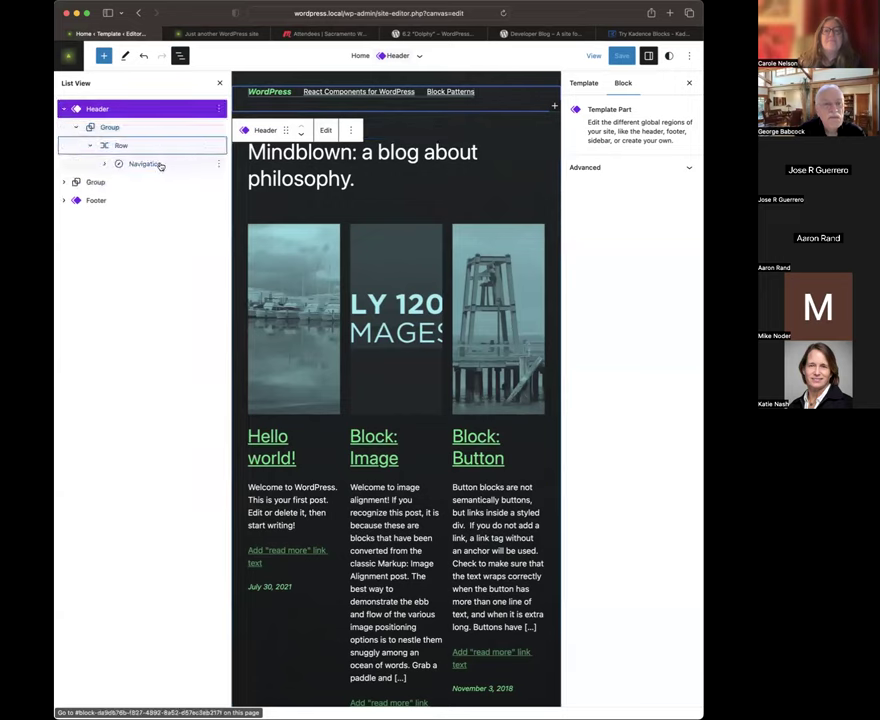
pyautogui.click(160, 164)
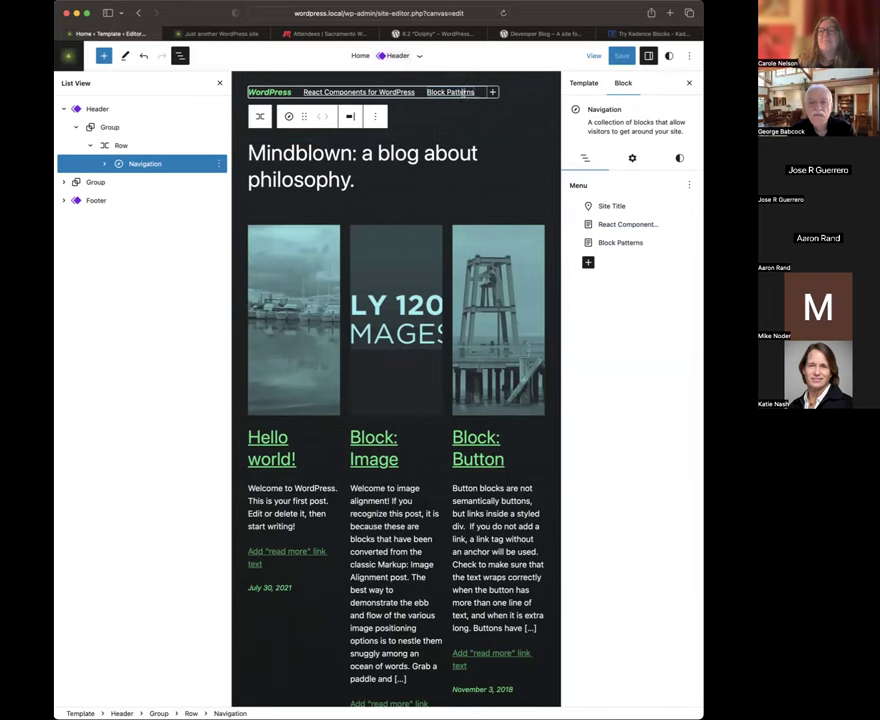
# Inspect the Block Patterns link, reselect the Navigation block, and insert a Page Link into its menu
pyautogui.click(450, 92)
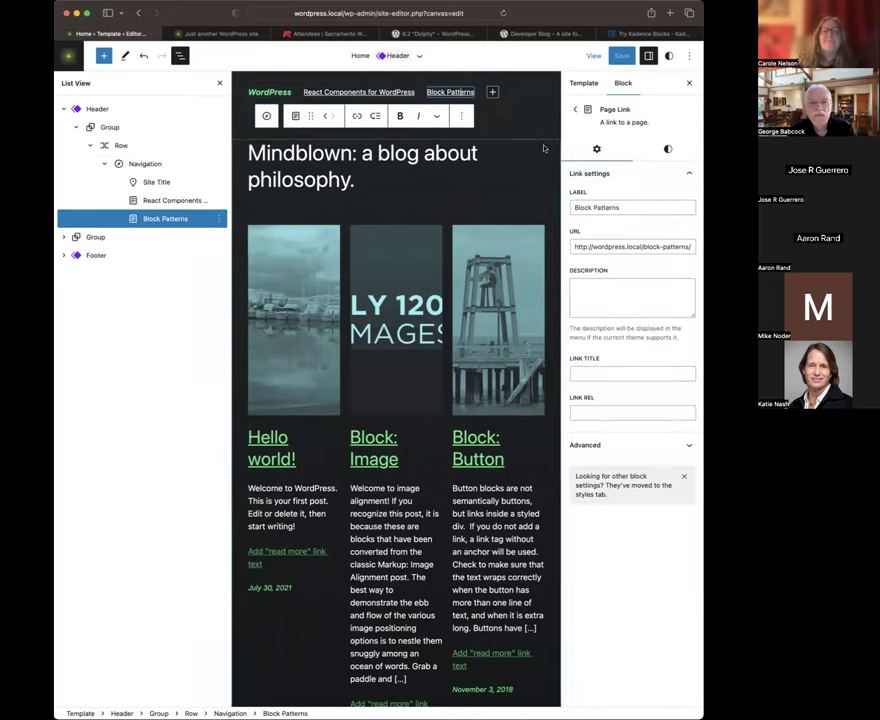
pyautogui.click(150, 164)
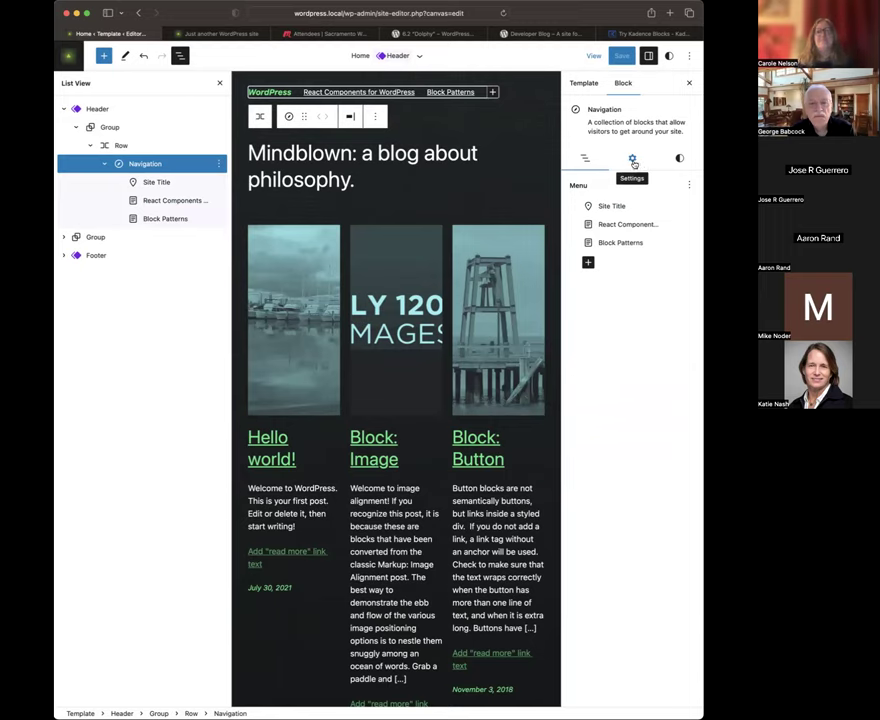
pyautogui.click(588, 263)
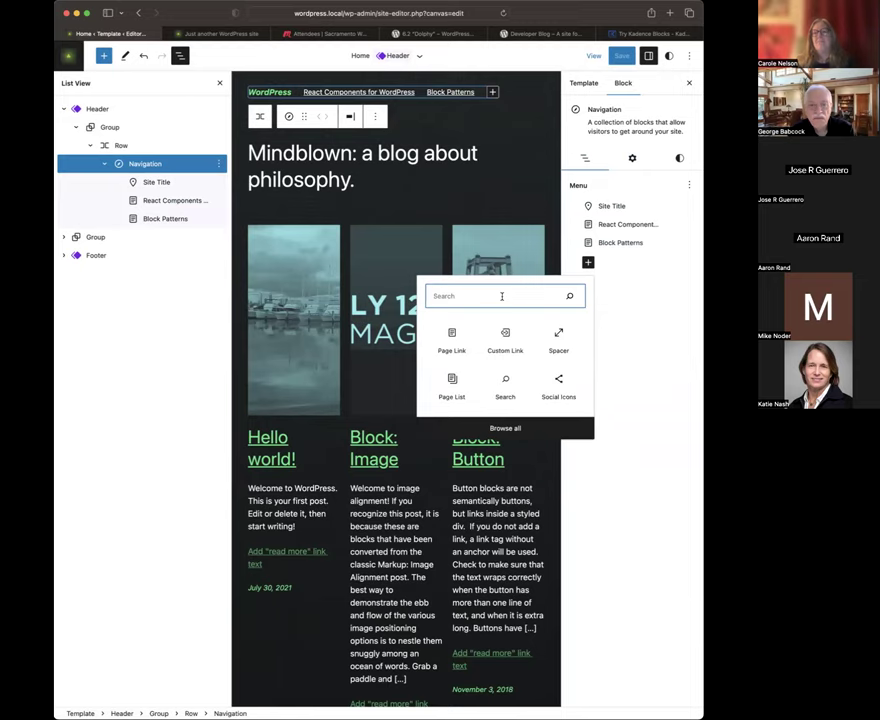
pyautogui.write('blog')
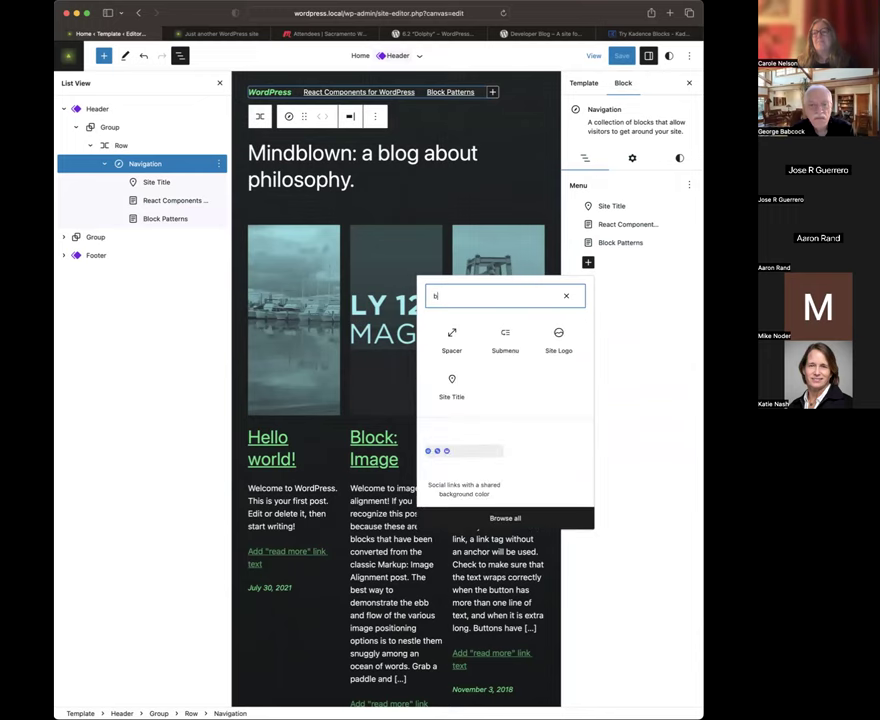
pyautogui.press('BackSpace')
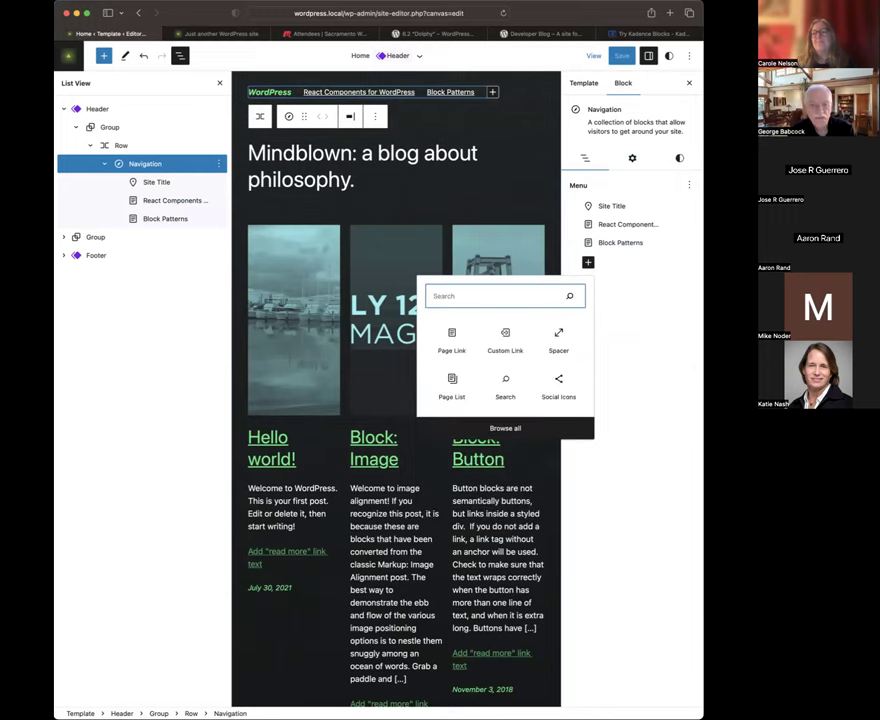
pyautogui.write('page')
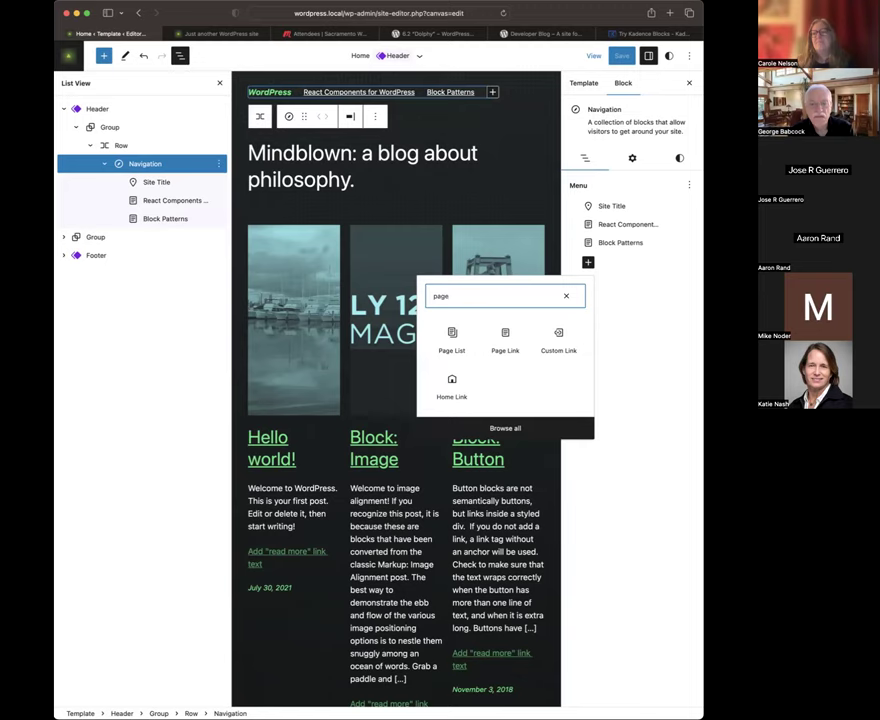
pyautogui.press('BackSpace')
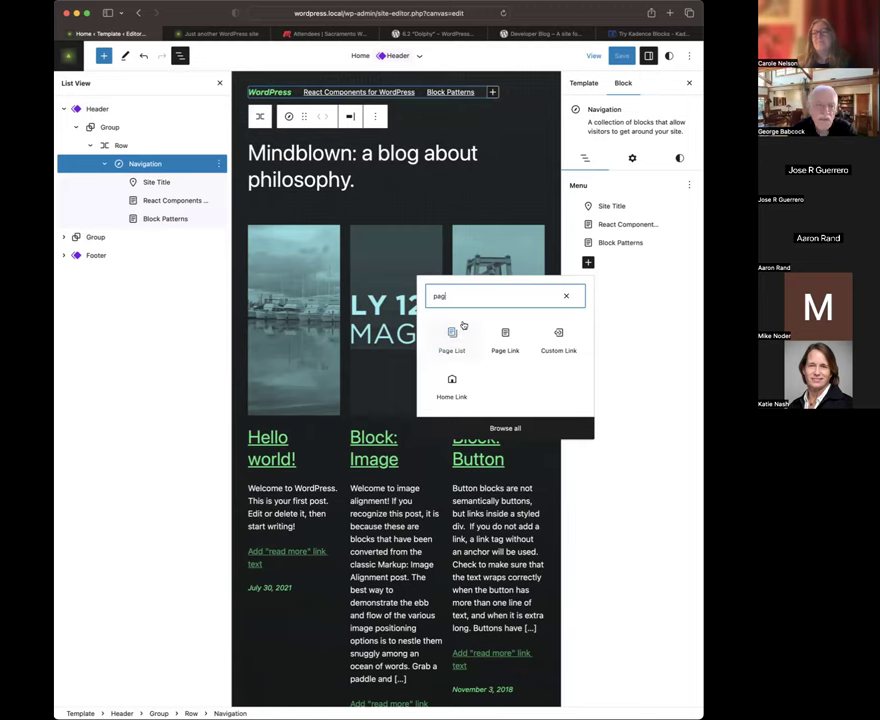
pyautogui.click(505, 338)
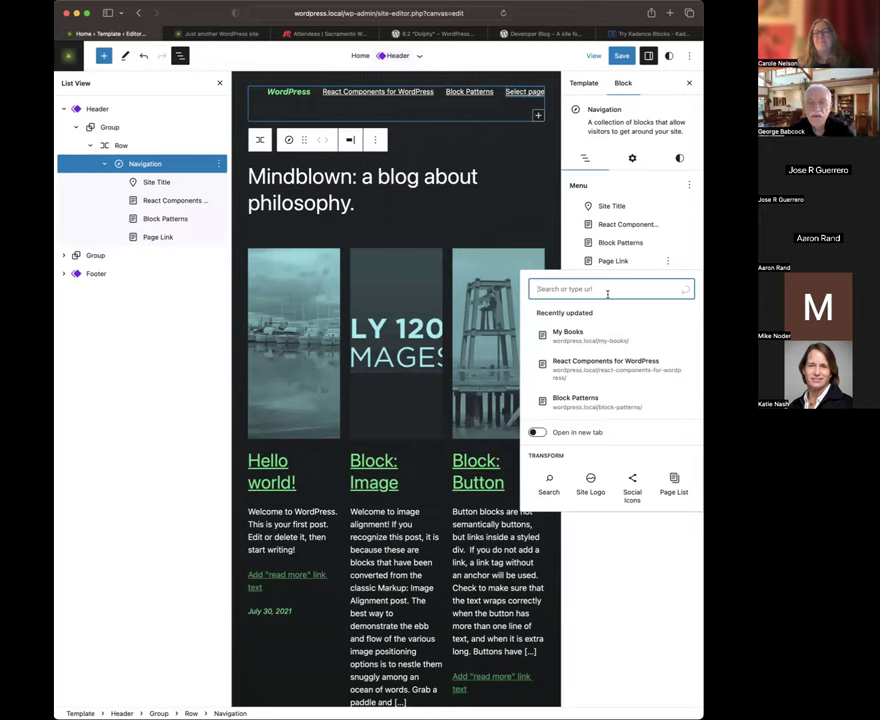
# Point the new page link to My Books and nest it under Block Patterns in the menu
pyautogui.write('block')
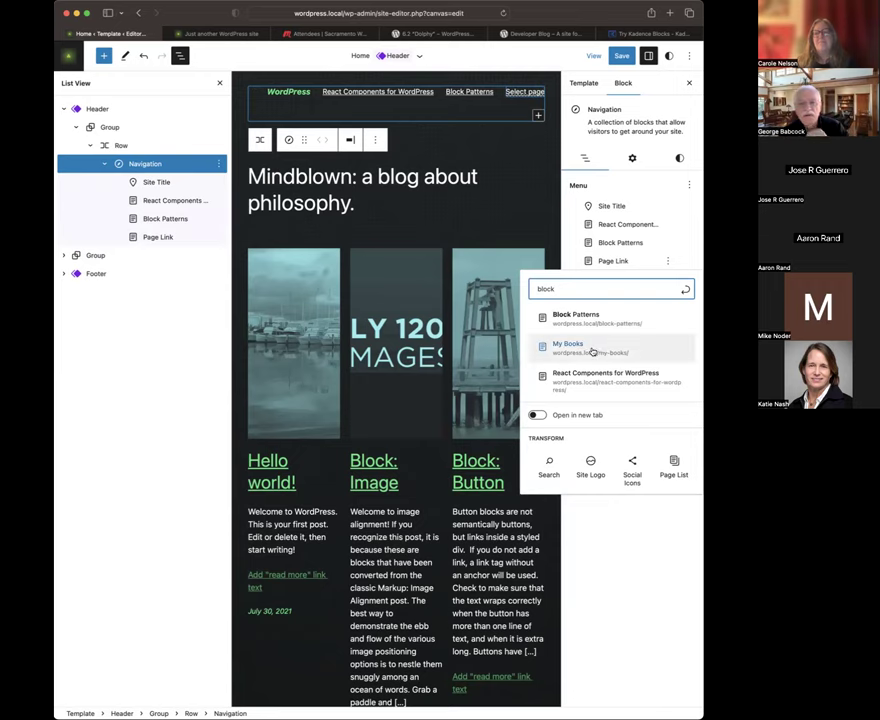
pyautogui.click(591, 348)
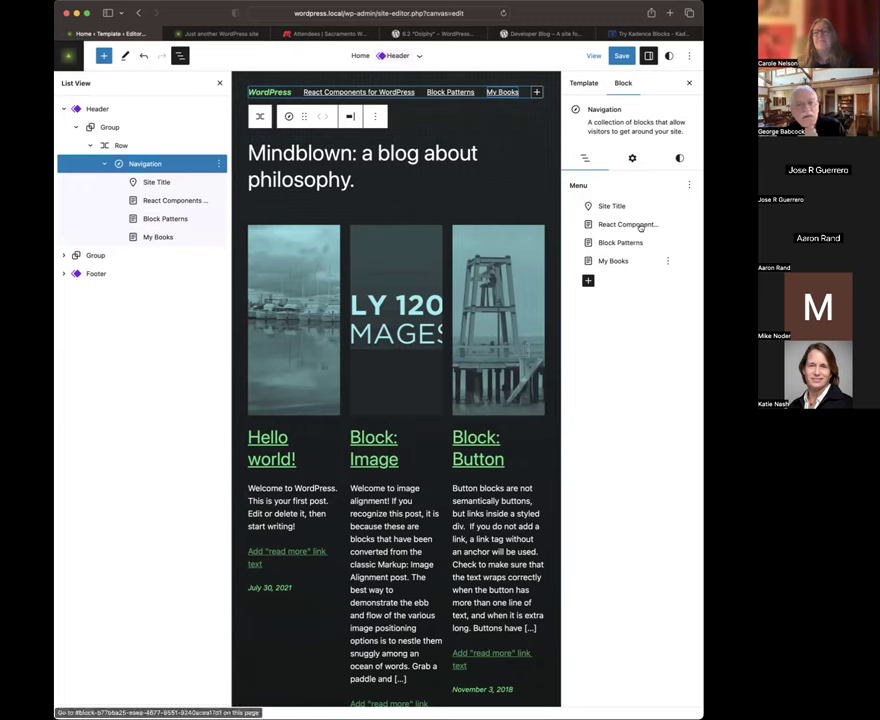
pyautogui.press('super+z')
pyautogui.moveTo(640, 251); pyautogui.dragTo(621, 261)
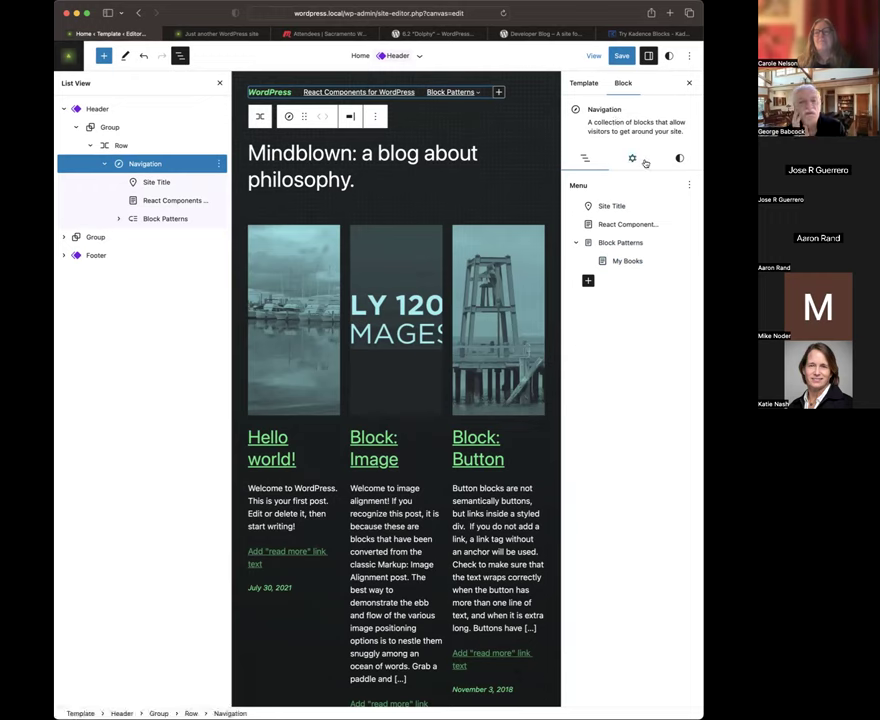
# Browse all available blocks, insert an empty Post Link into the Navigation block, and show its style settings
pyautogui.click(588, 281)
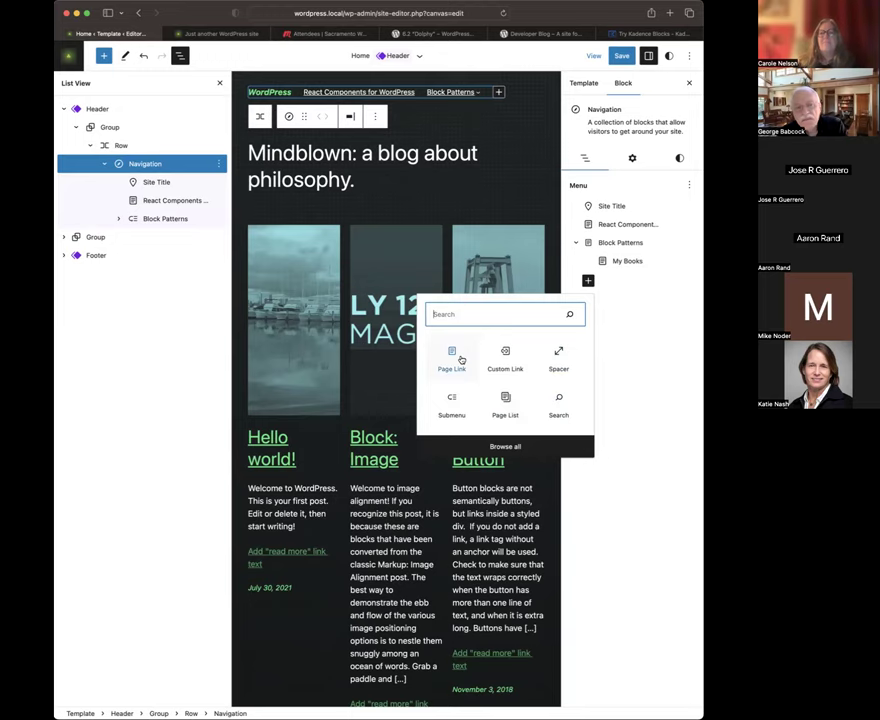
pyautogui.click(522, 448)
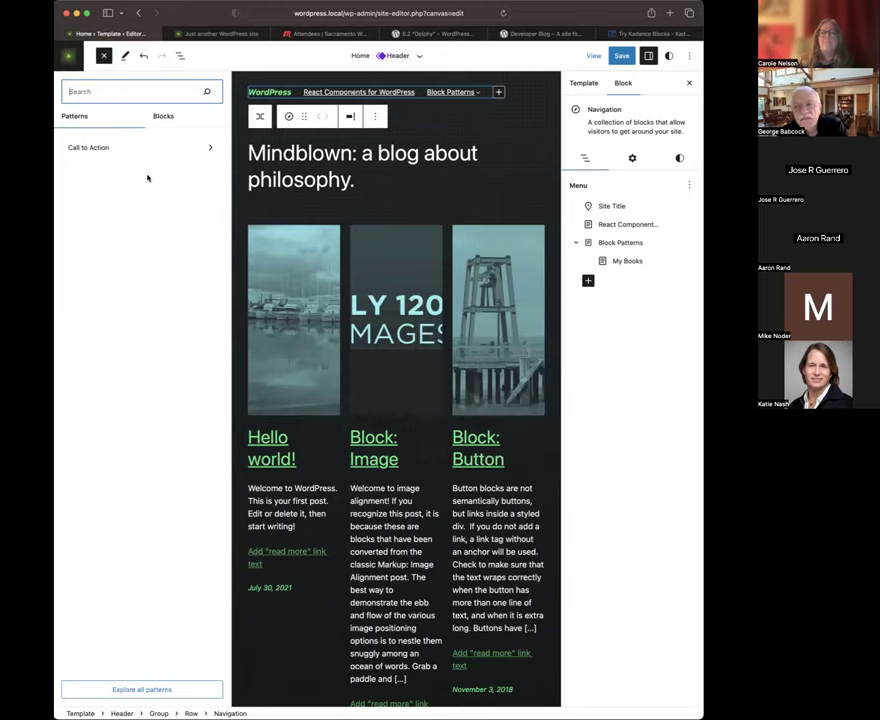
pyautogui.click(166, 117)
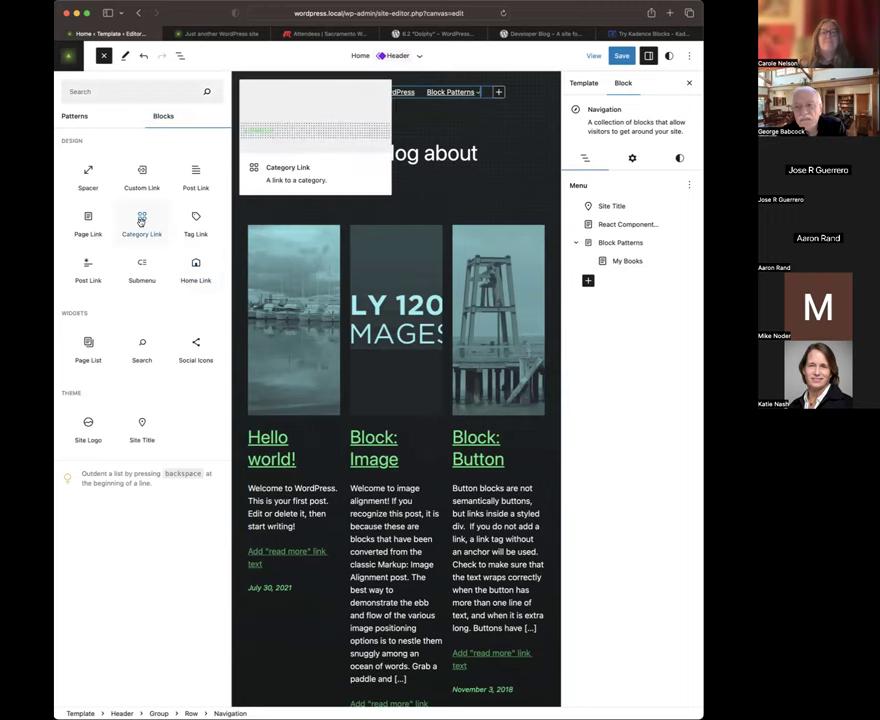
pyautogui.click(87, 265)
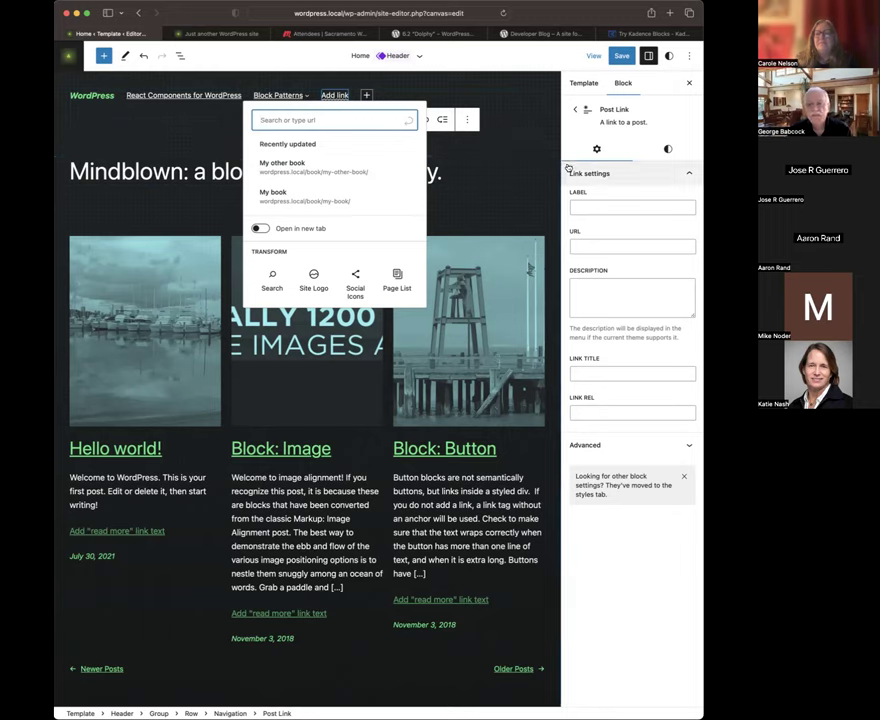
pyautogui.click(667, 150)
pyautogui.click(667, 150)
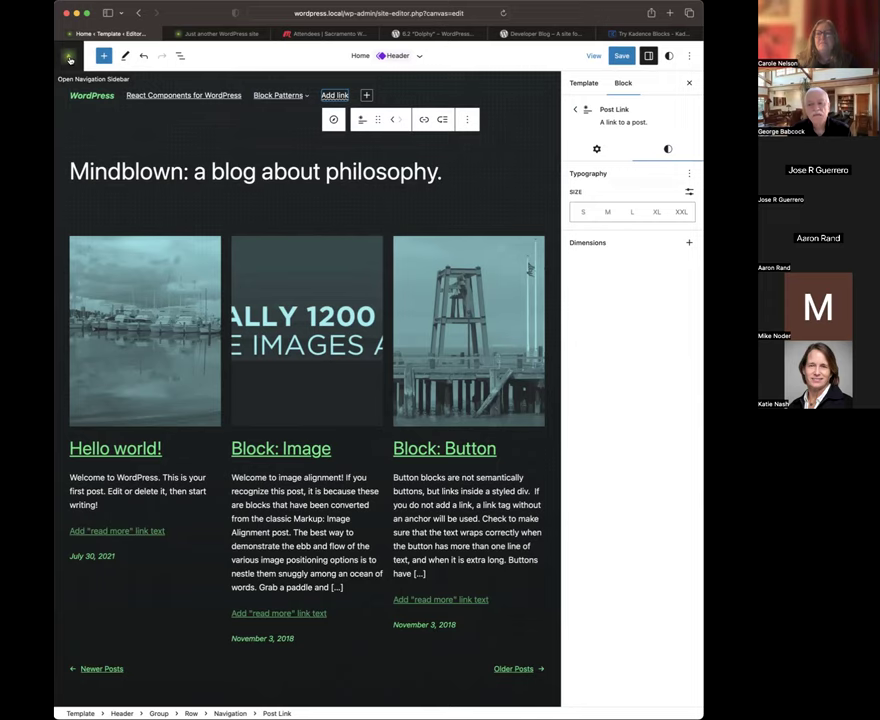
# Return to the Design overview and save the changes to the Header navigation
pyautogui.click(72, 59)
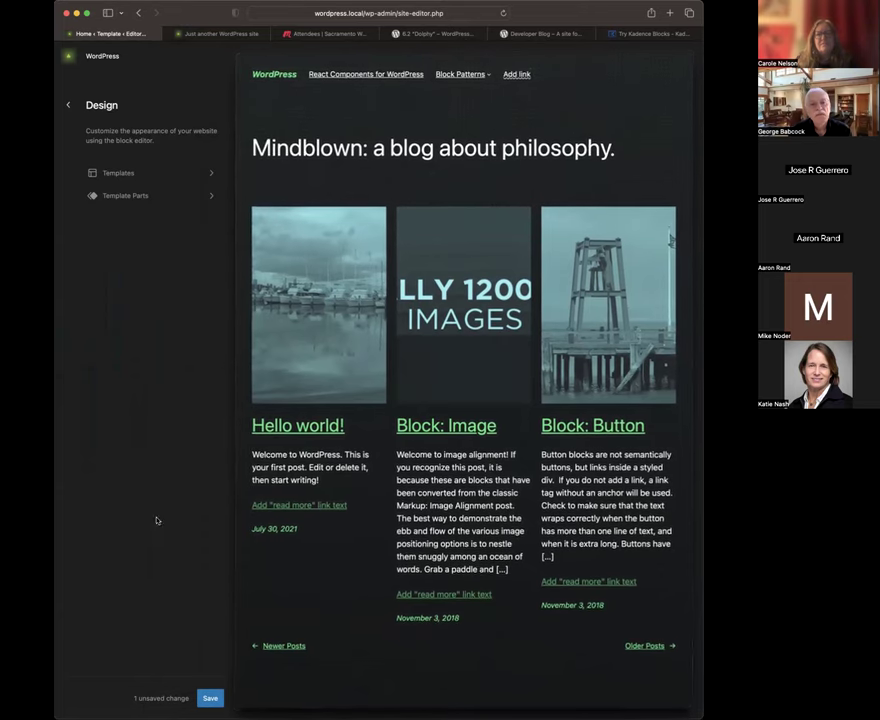
pyautogui.moveTo(133, 698); pyautogui.dragTo(190, 698)
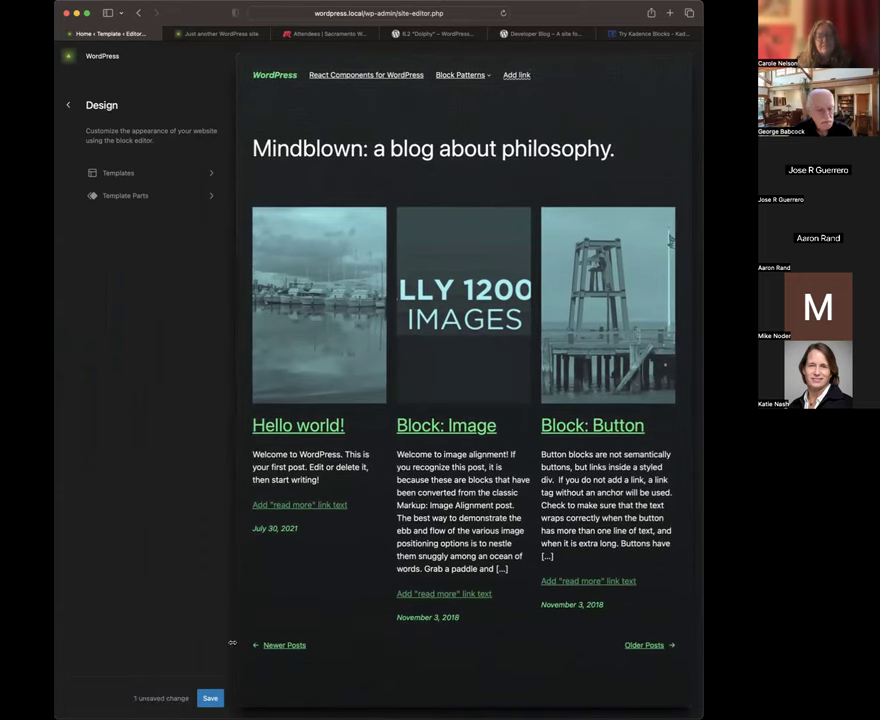
pyautogui.click(210, 698)
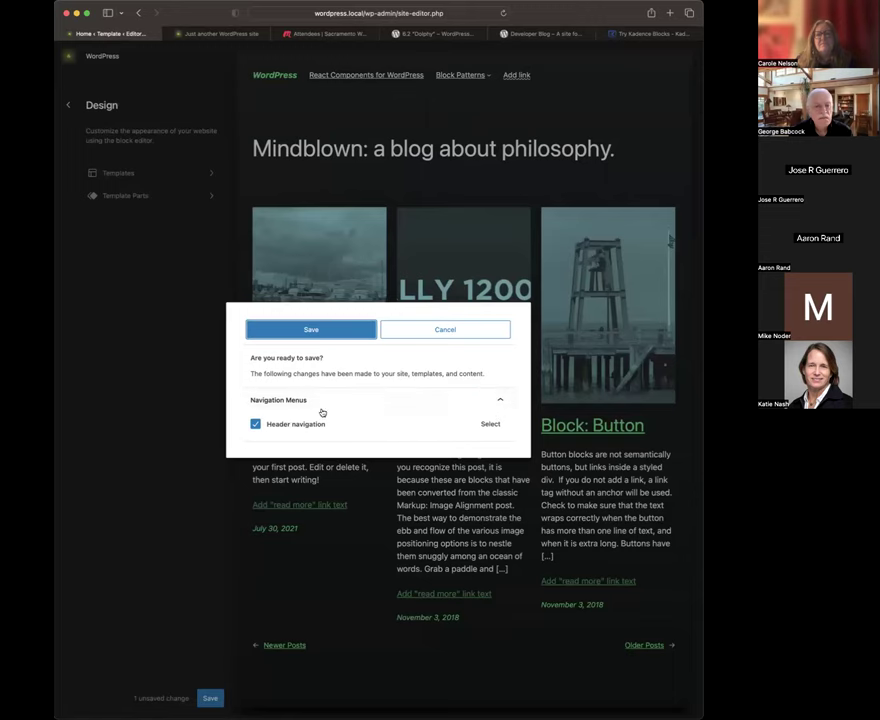
pyautogui.click(311, 329)
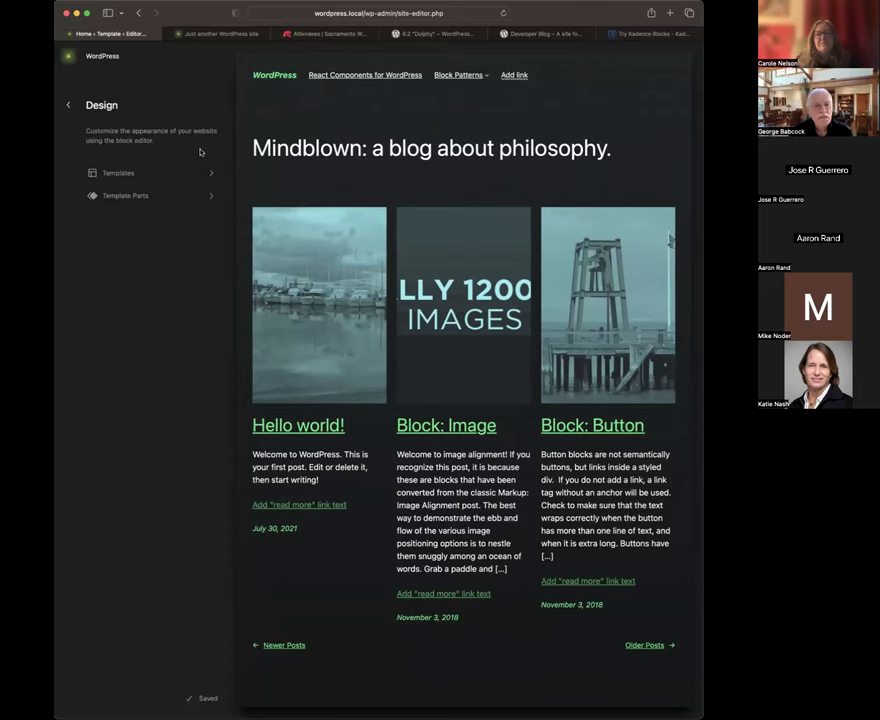
# Leave the Site Editor for the WordPress dashboard and view the installed plugins
pyautogui.click(69, 56)
pyautogui.moveTo(108, 52)
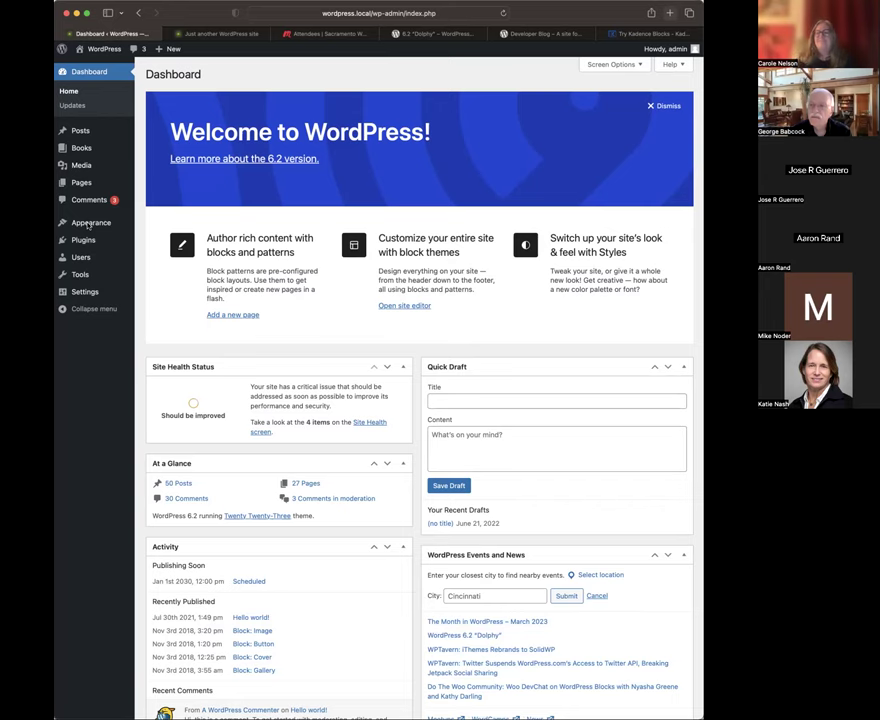
pyautogui.click(83, 240)
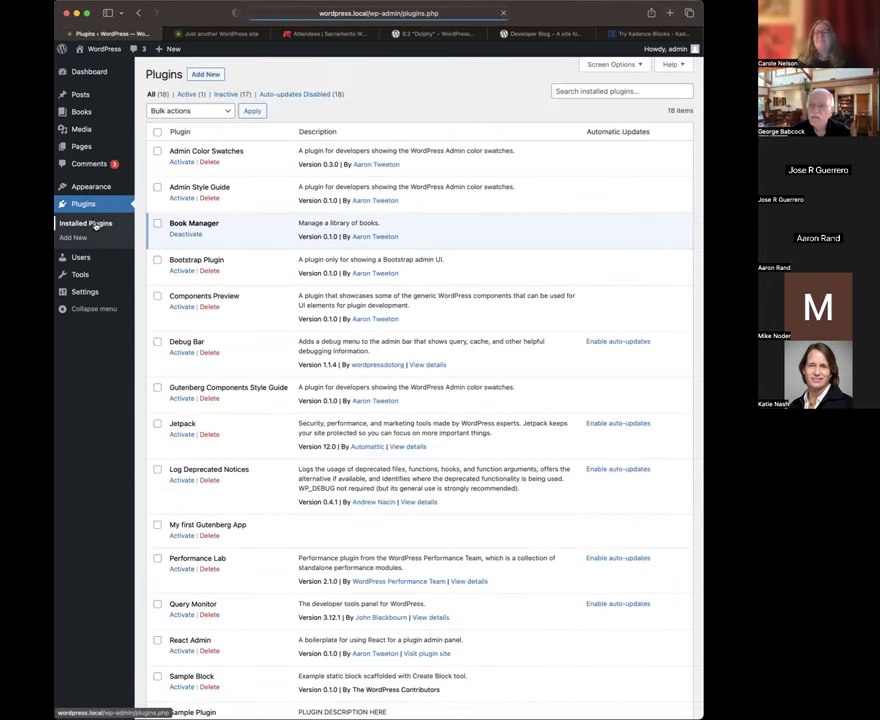
# Install the Kadence theme from the popular themes and activate it
pyautogui.moveTo(93, 186)
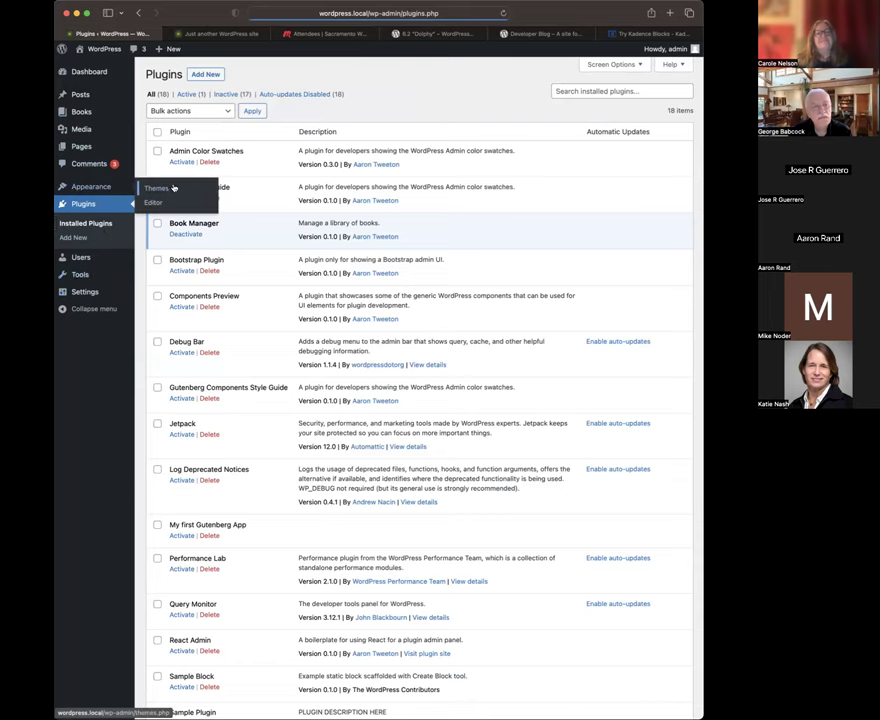
pyautogui.click(175, 187)
pyautogui.click(239, 74)
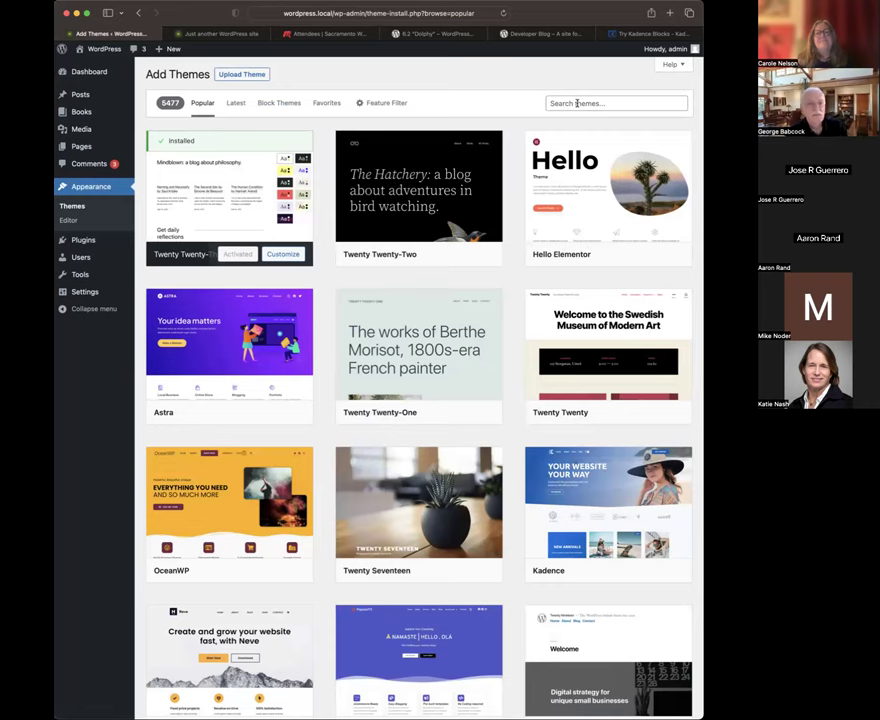
pyautogui.moveTo(660, 571)
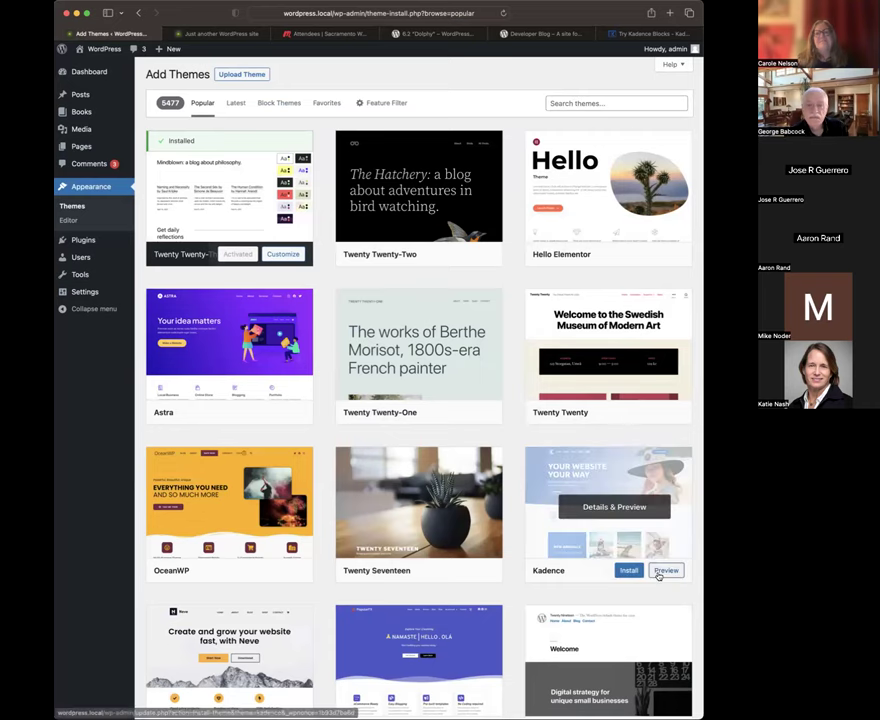
pyautogui.click(631, 571)
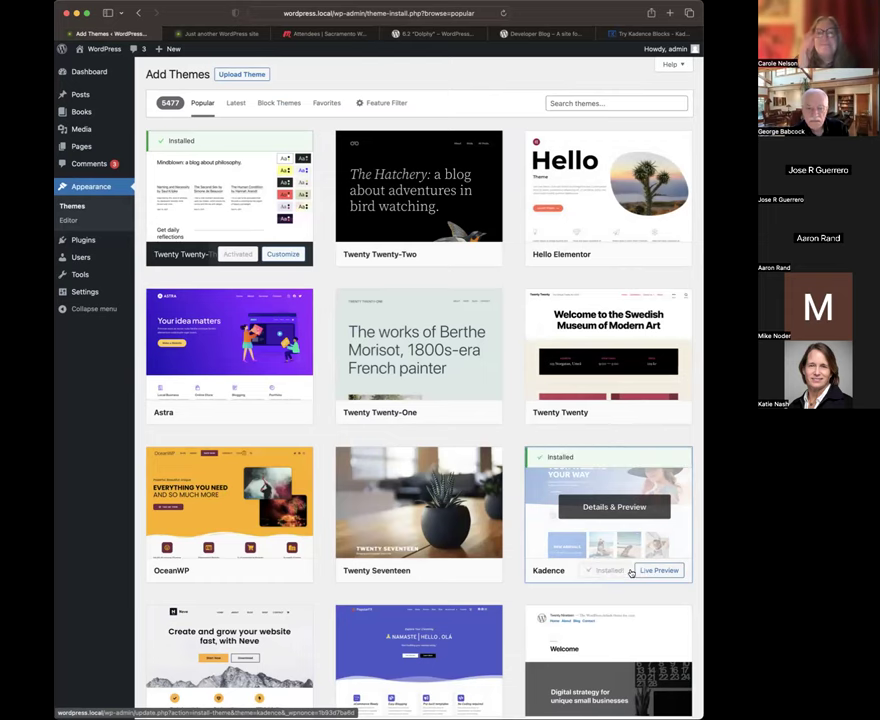
pyautogui.click(612, 571)
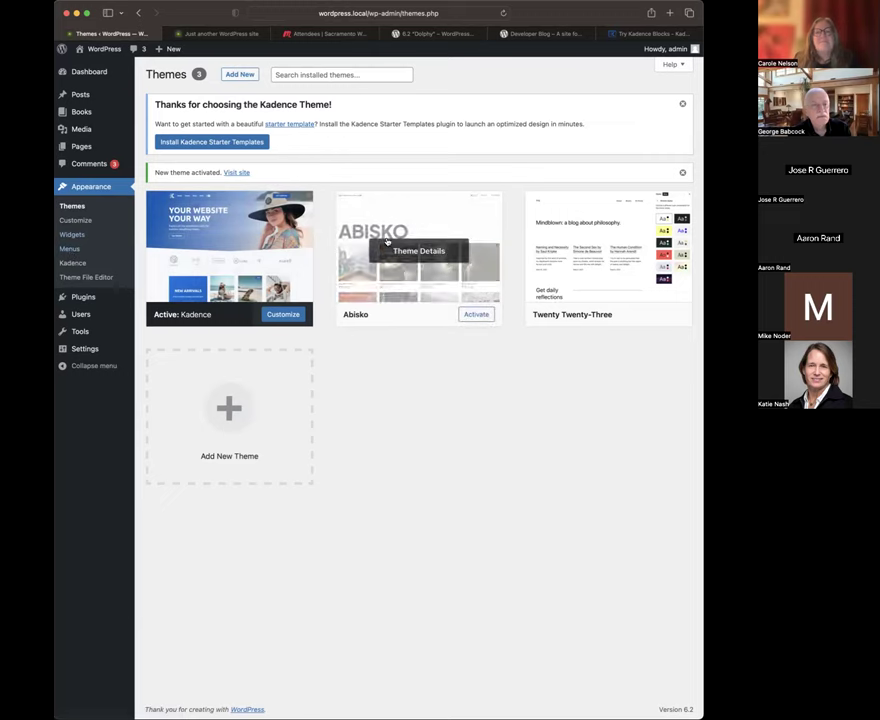
# Switch the active theme to Abisko and back to Kadence
pyautogui.click(478, 315)
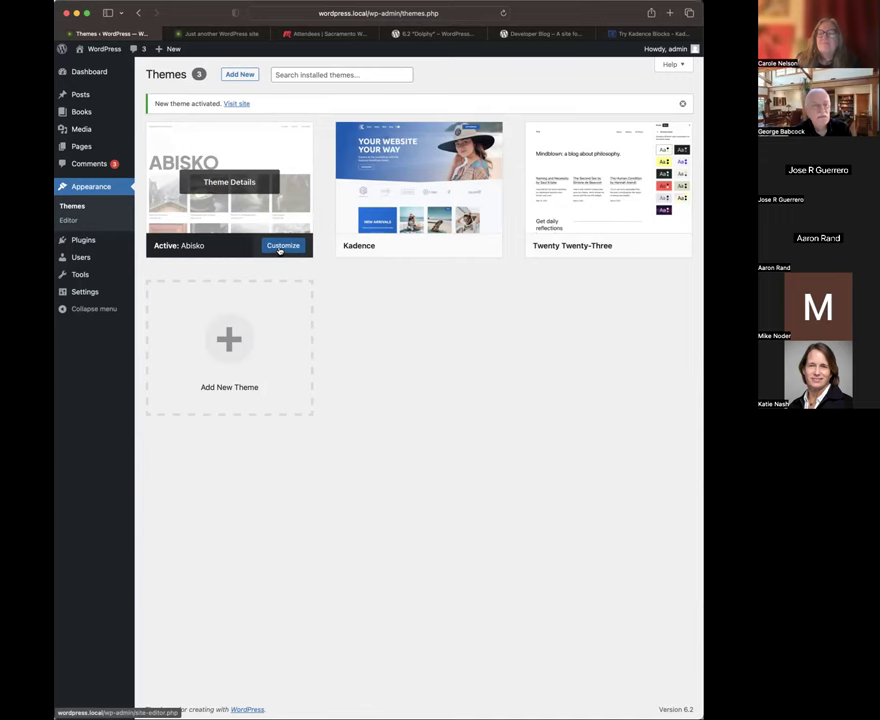
pyautogui.click(424, 246)
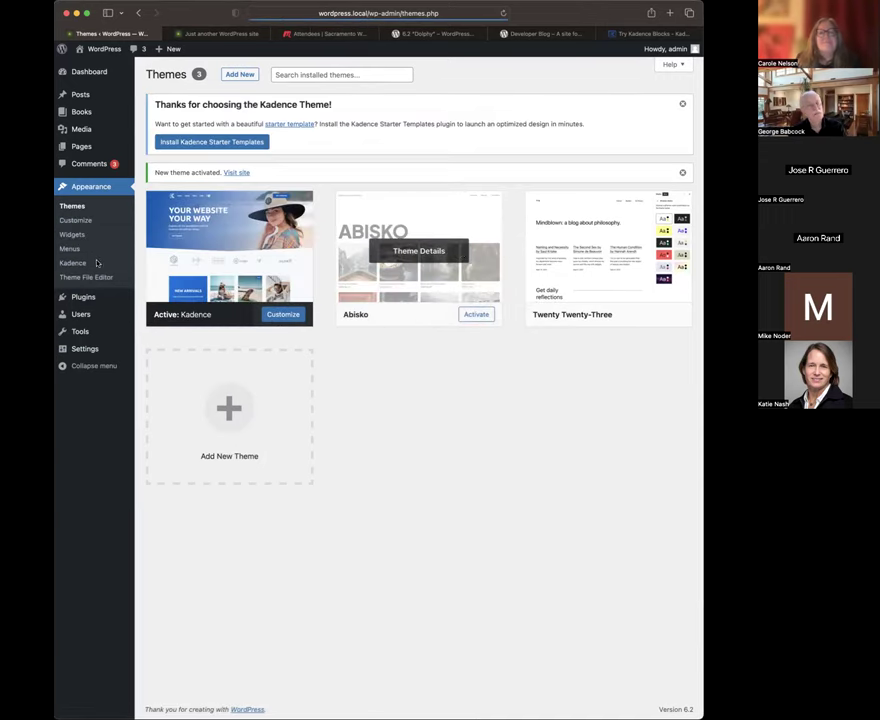
# Open the classic Menus screen, dismiss the Kadence starter templates notice, and highlight the PHP deprecation message before clearing the selection
pyautogui.click(68, 249)
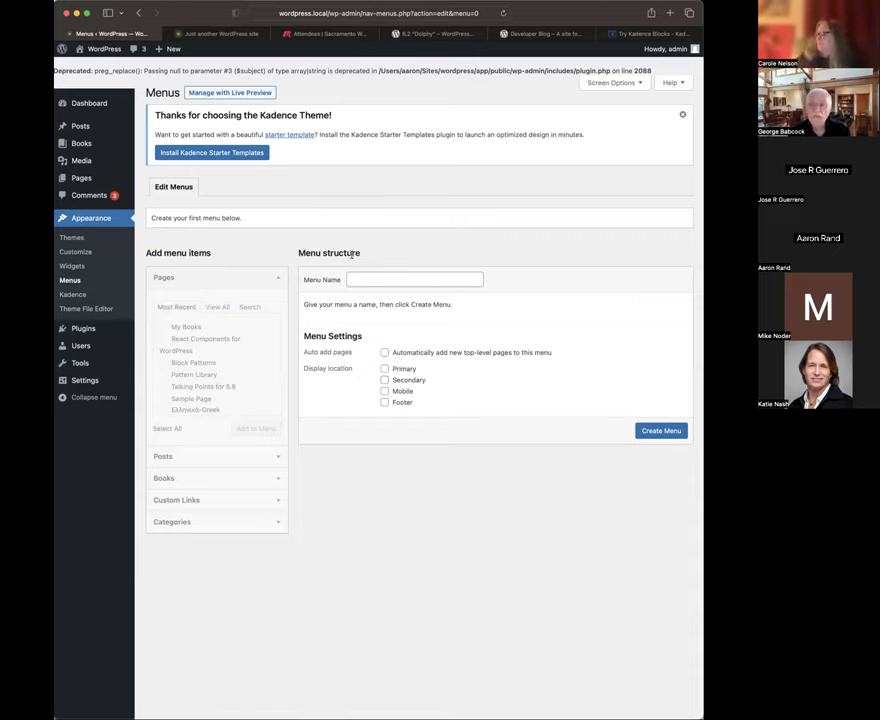
pyautogui.click(683, 115)
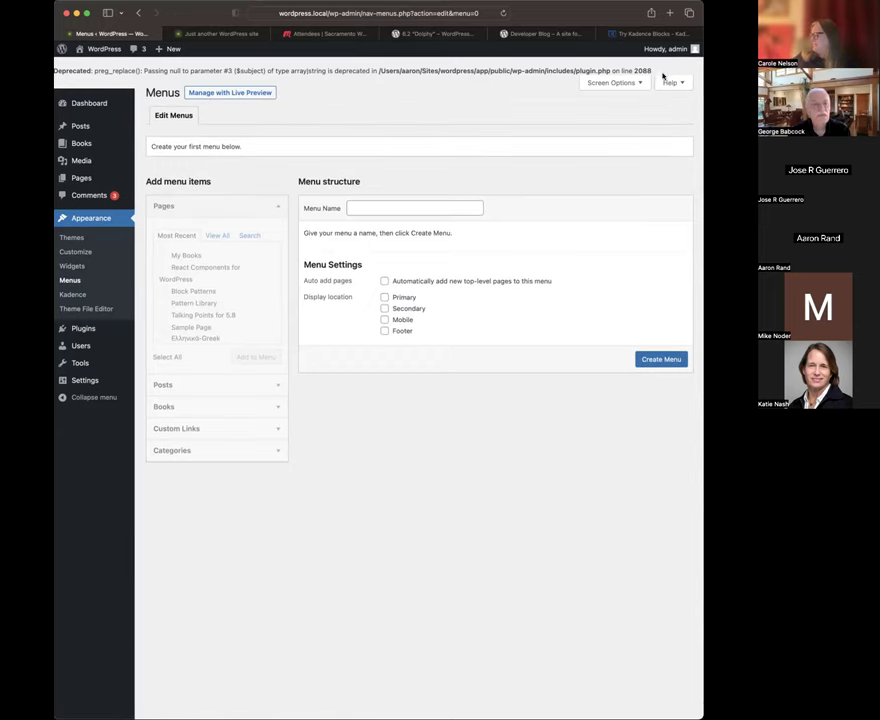
pyautogui.moveTo(658, 73); pyautogui.dragTo(64, 65)
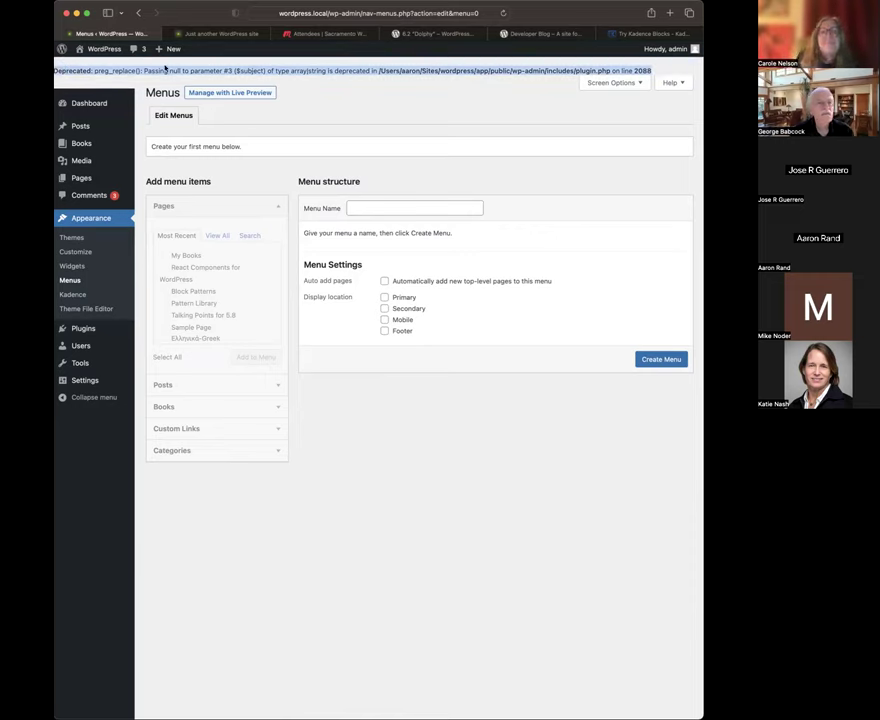
pyautogui.click(587, 126)
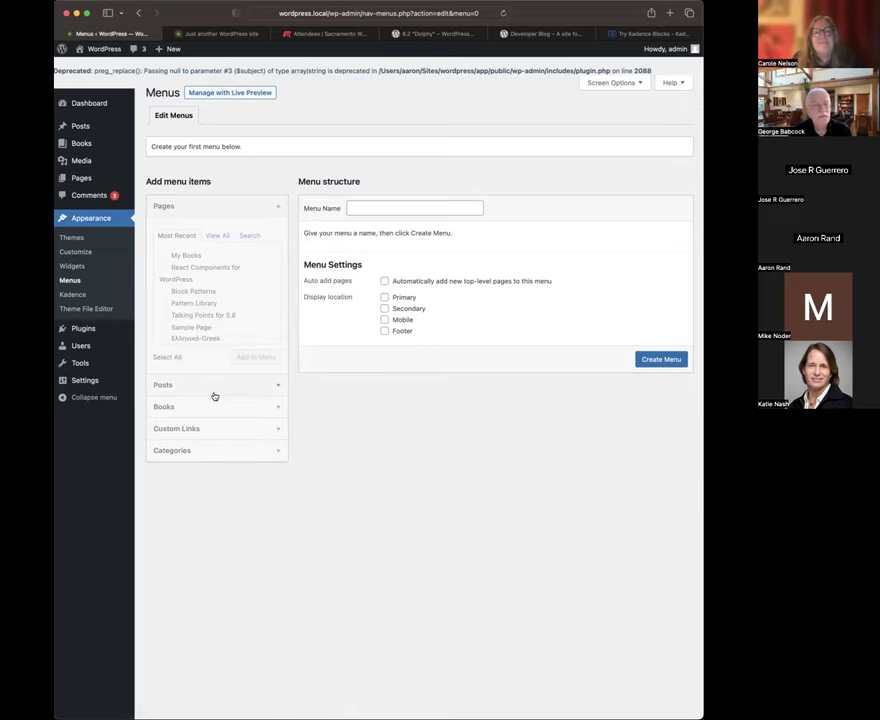
# Create a new classic menu named Menu
pyautogui.click(357, 208)
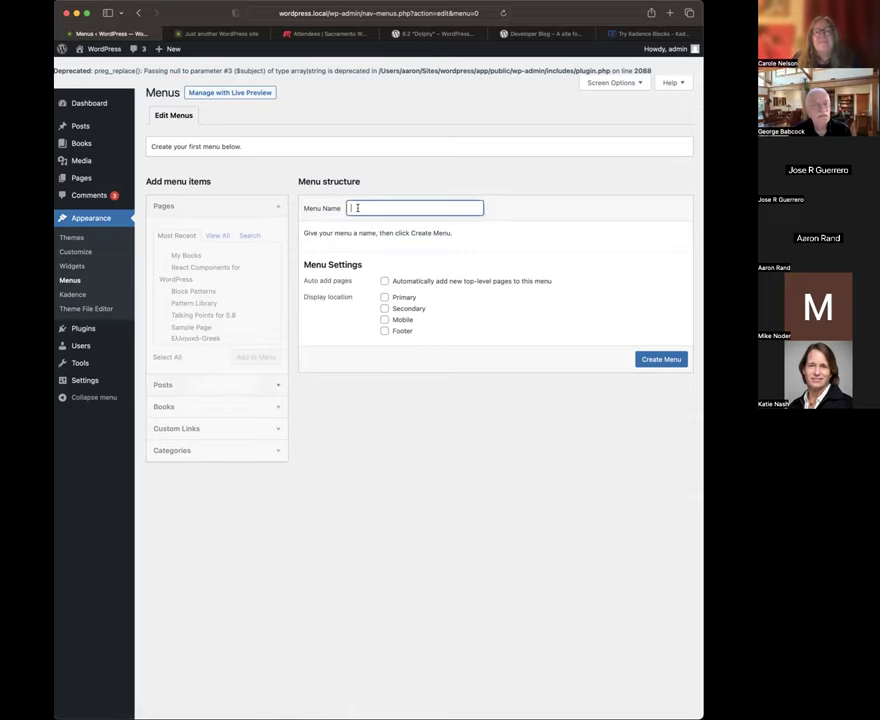
pyautogui.write('Menu')
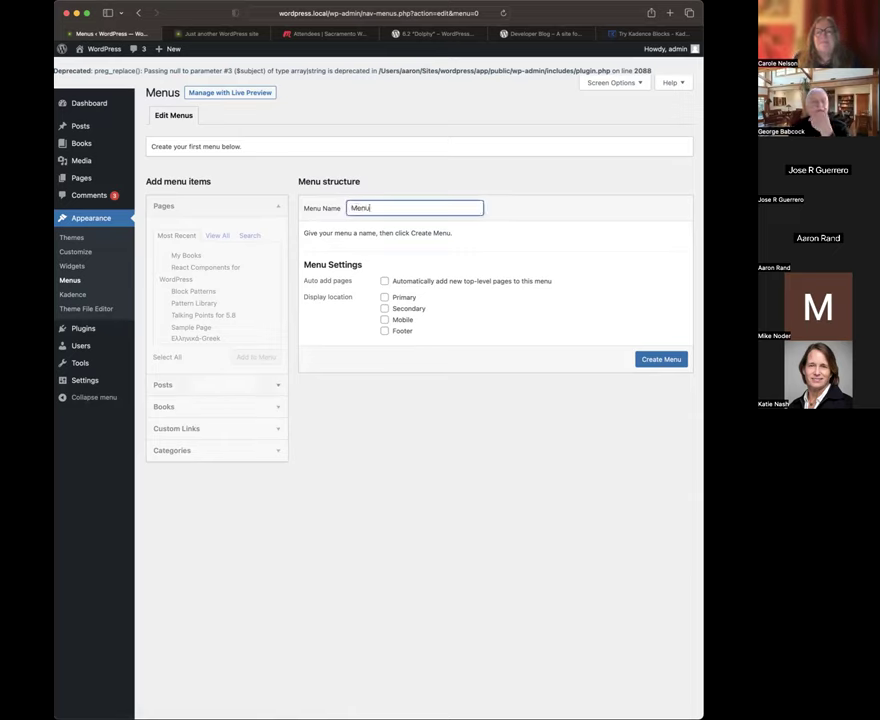
pyautogui.click(660, 360)
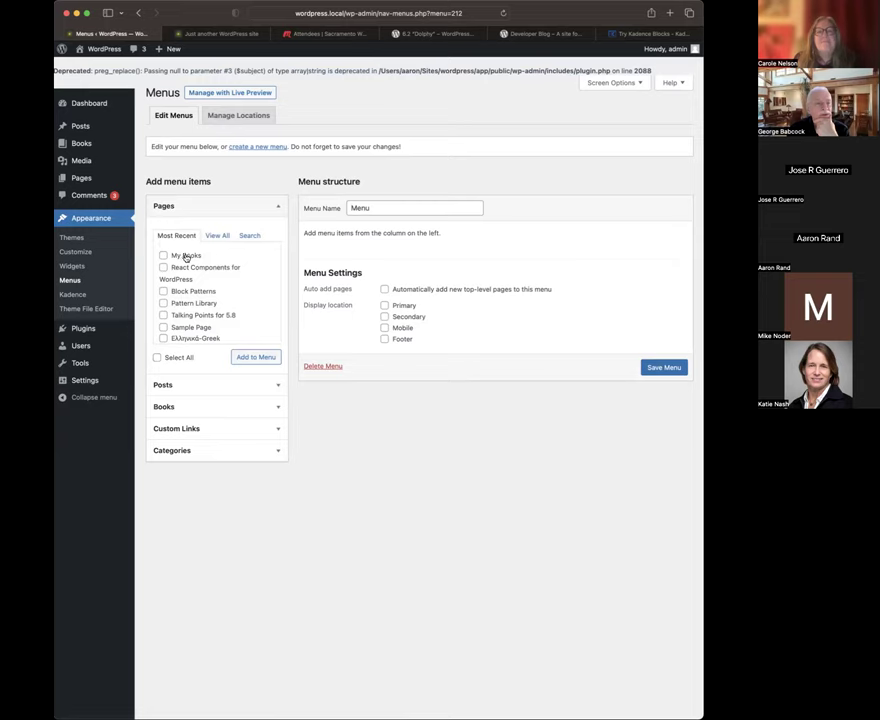
# Examine the pages, posts, books and categories that can be added as items to the classic menu
pyautogui.scroll(-2, 190, 255)
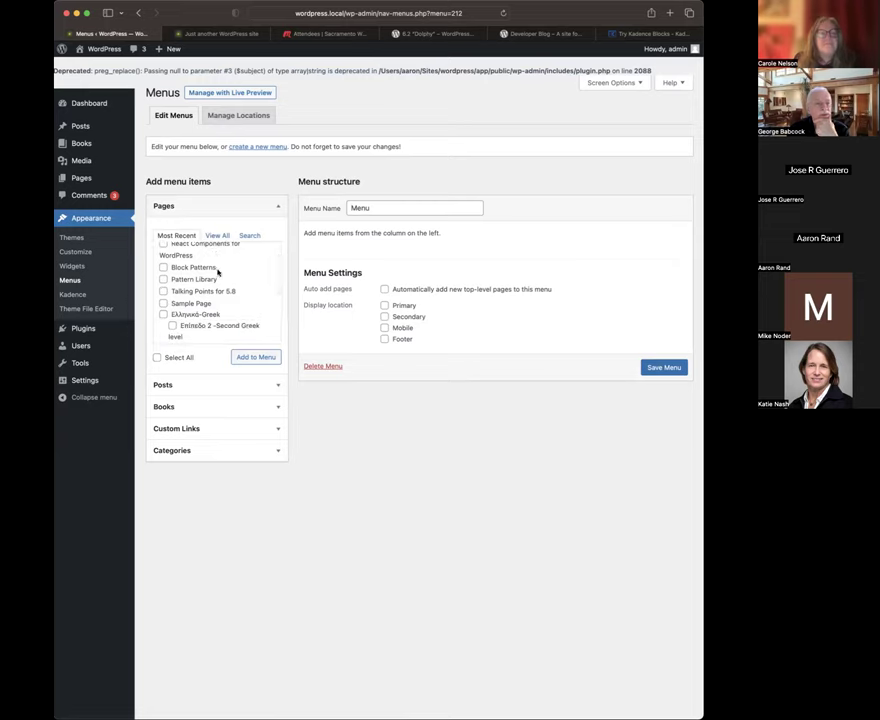
pyautogui.scroll(-2, 217, 274)
pyautogui.click(212, 240)
pyautogui.scroll(-10, 235, 275)
pyautogui.scroll(-1, 235, 275)
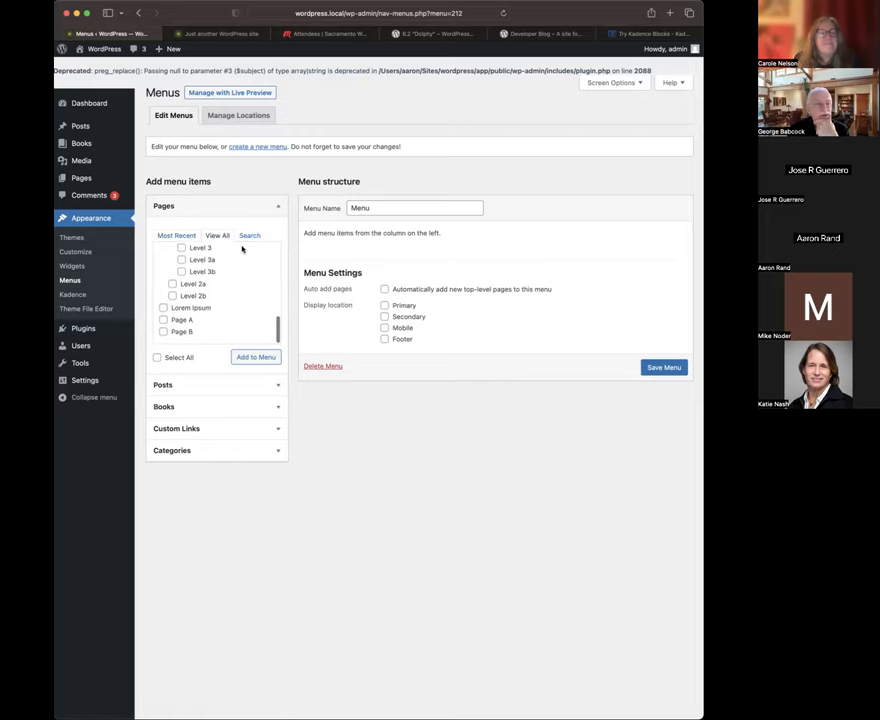
pyautogui.click(277, 386)
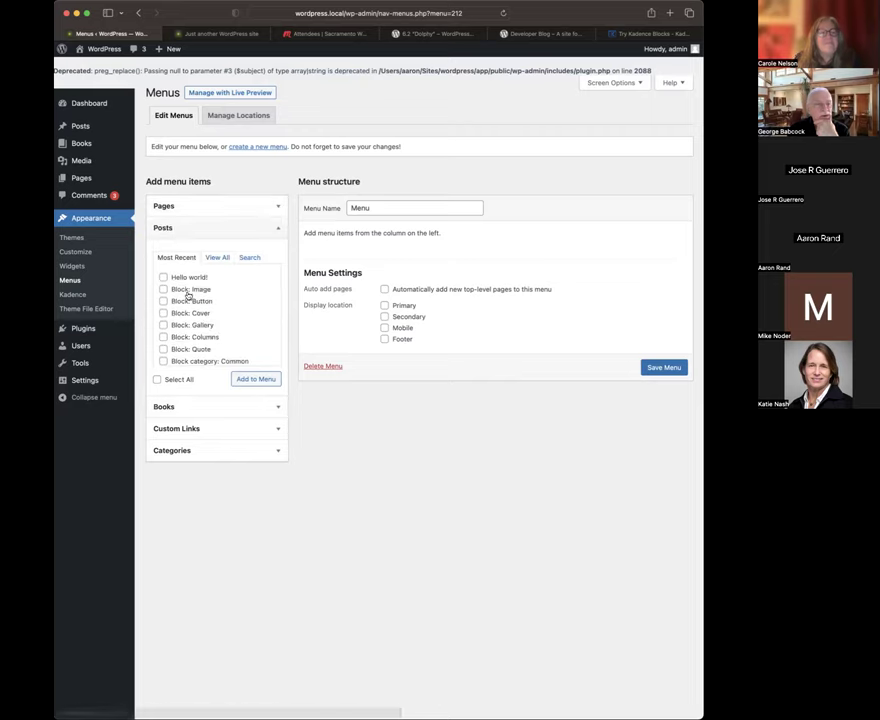
pyautogui.click(276, 407)
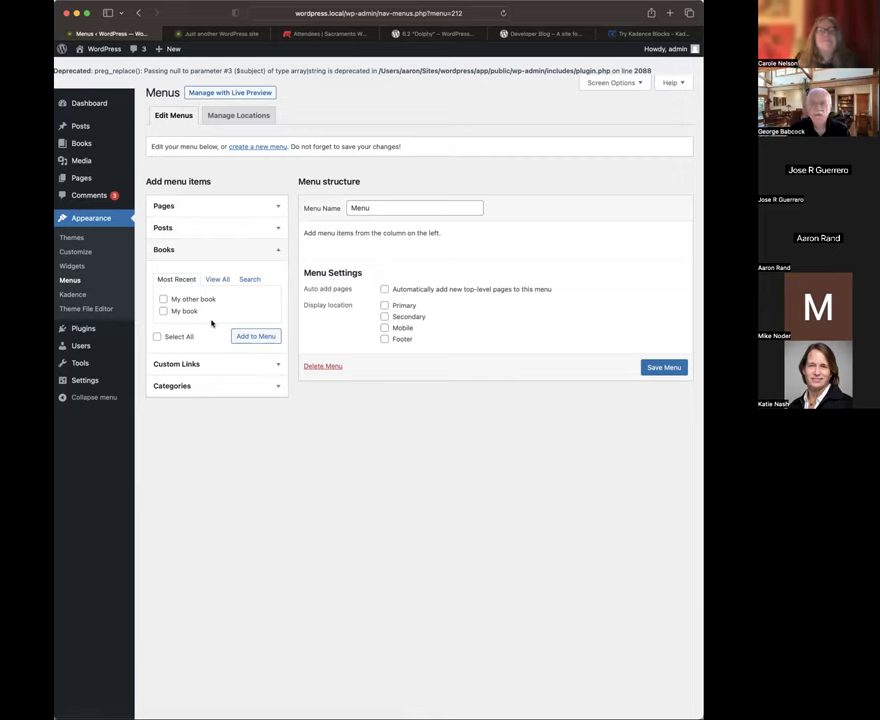
pyautogui.click(279, 388)
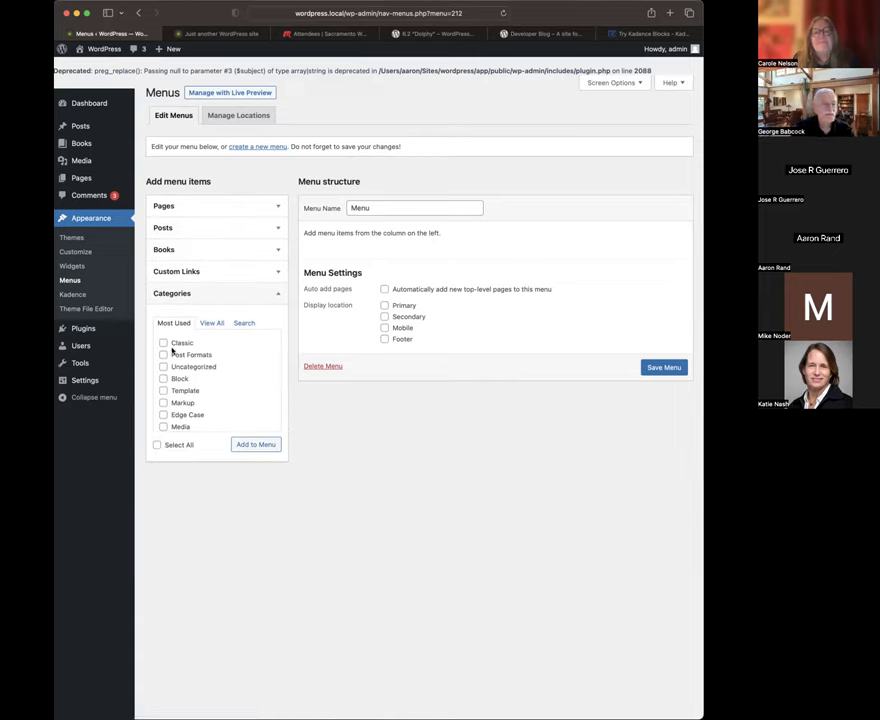
# Enable Tags in the Menus screen options, expand the Tags items, and close the screen options
pyautogui.click(628, 85)
pyautogui.click(382, 137)
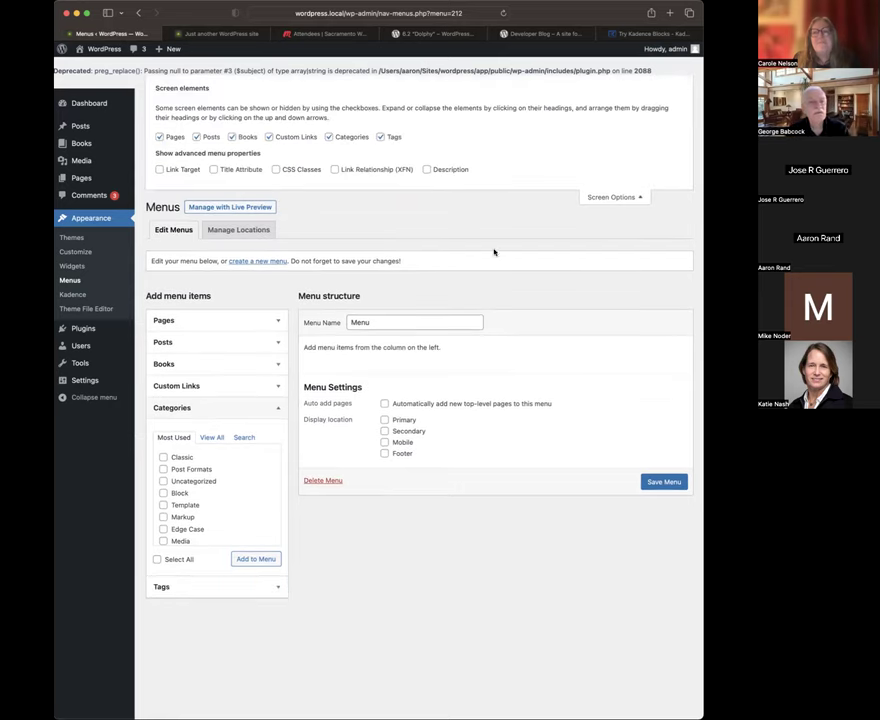
pyautogui.click(263, 588)
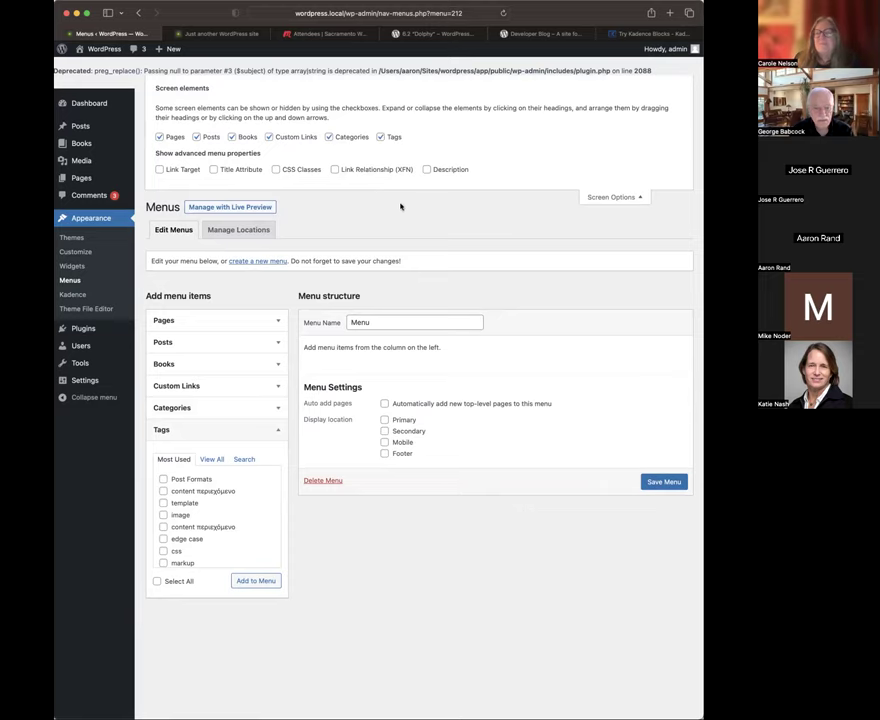
pyautogui.click(634, 199)
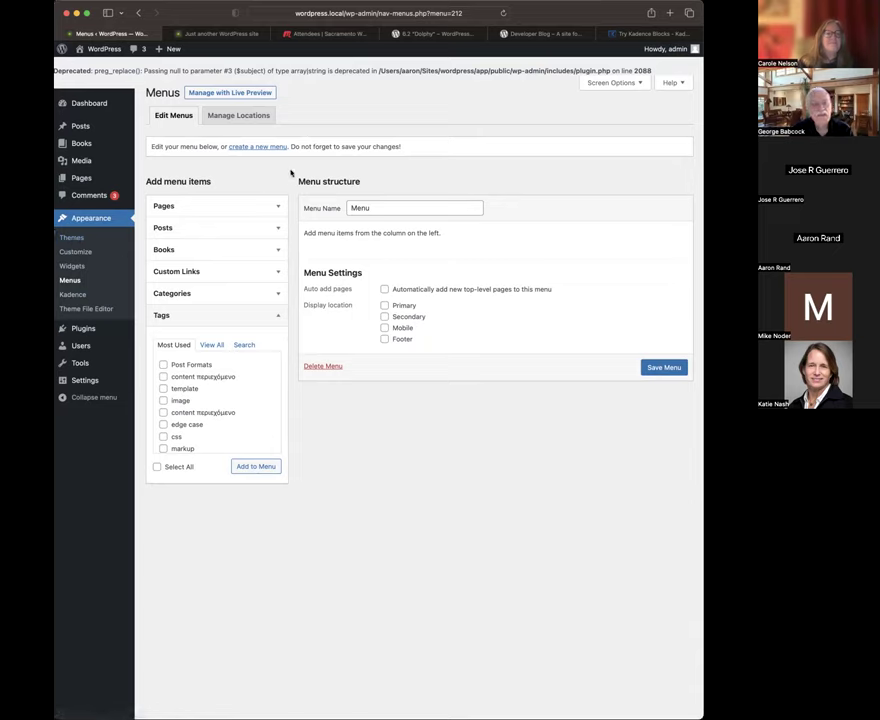
# Activate the Abisko theme and open the site's Home template for editing in the Site Editor
pyautogui.click(71, 238)
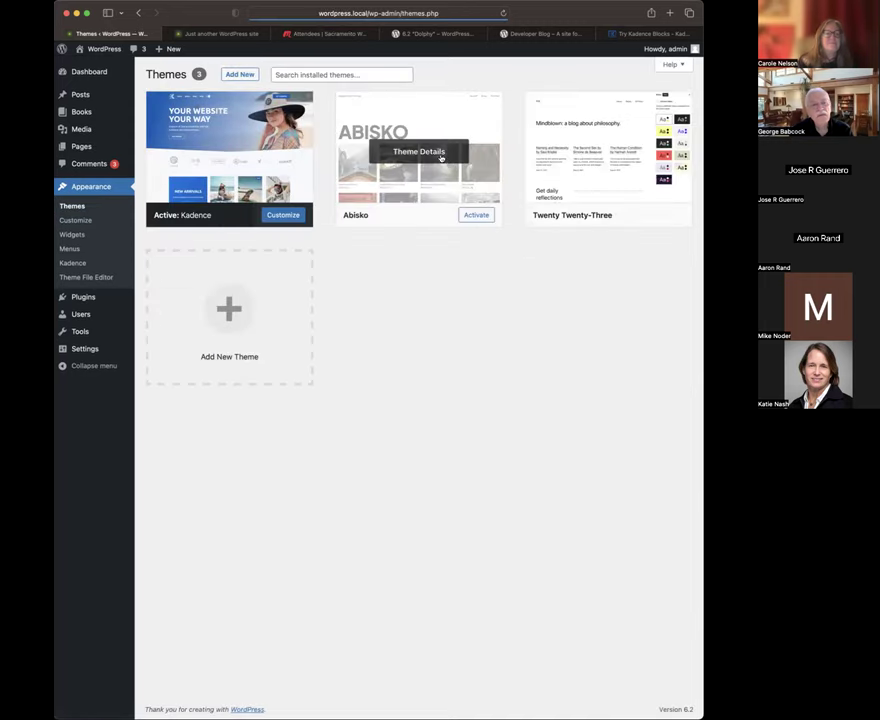
pyautogui.click(472, 215)
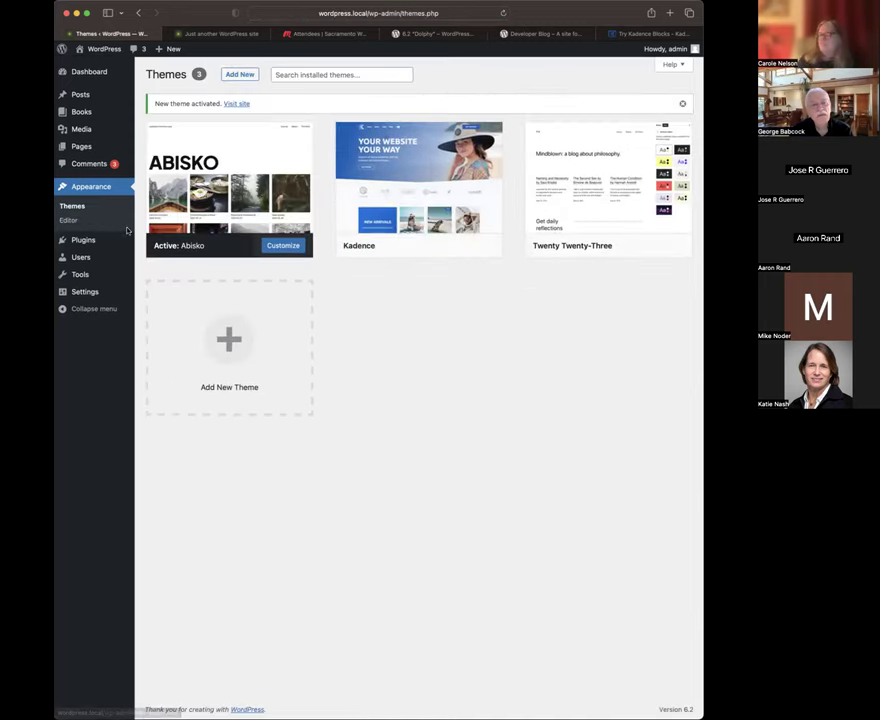
pyautogui.click(90, 67)
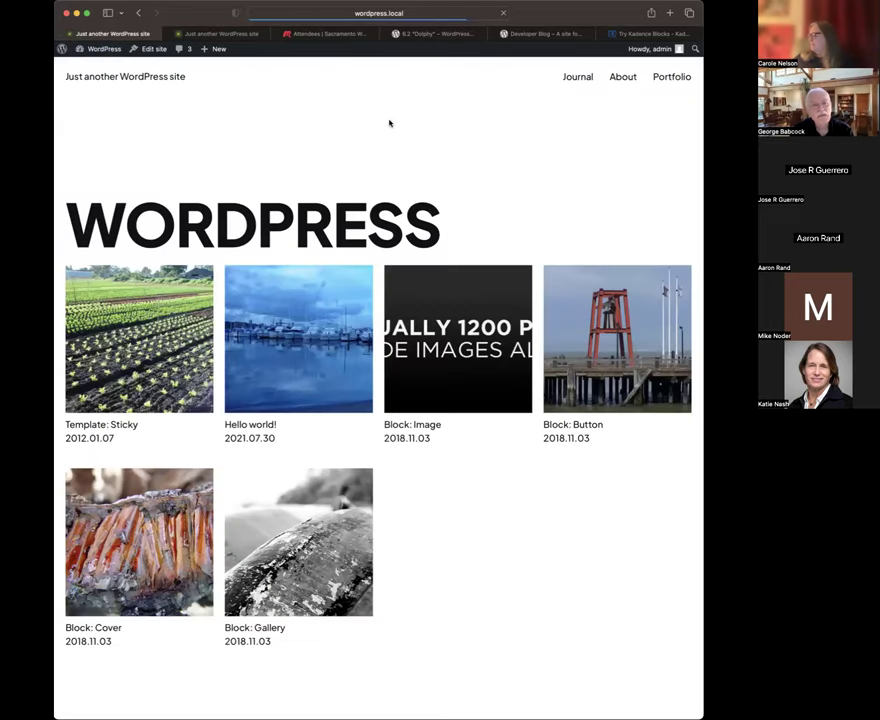
pyautogui.click(155, 50)
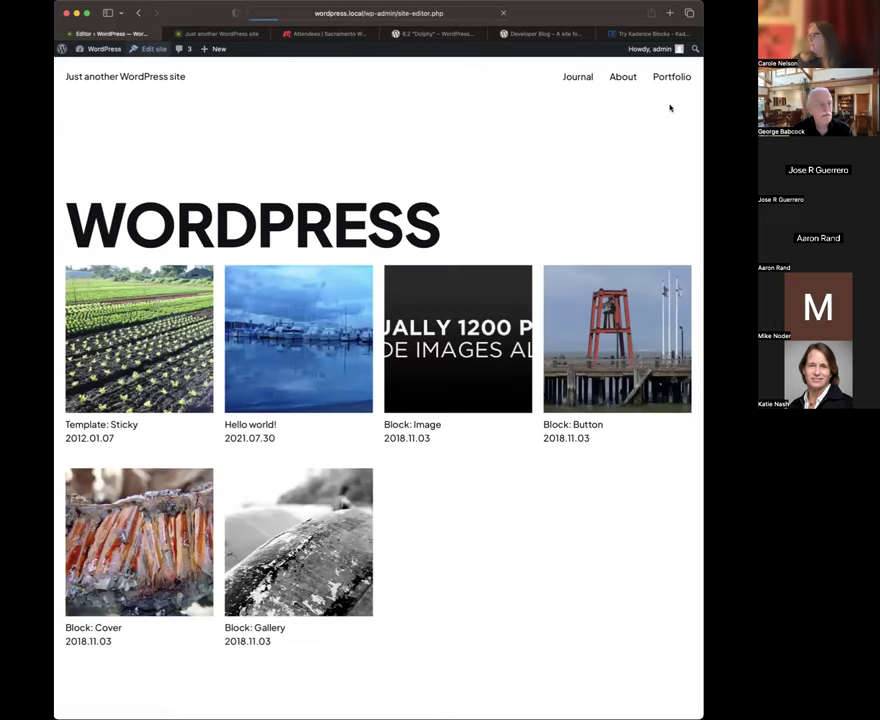
pyautogui.click(556, 76)
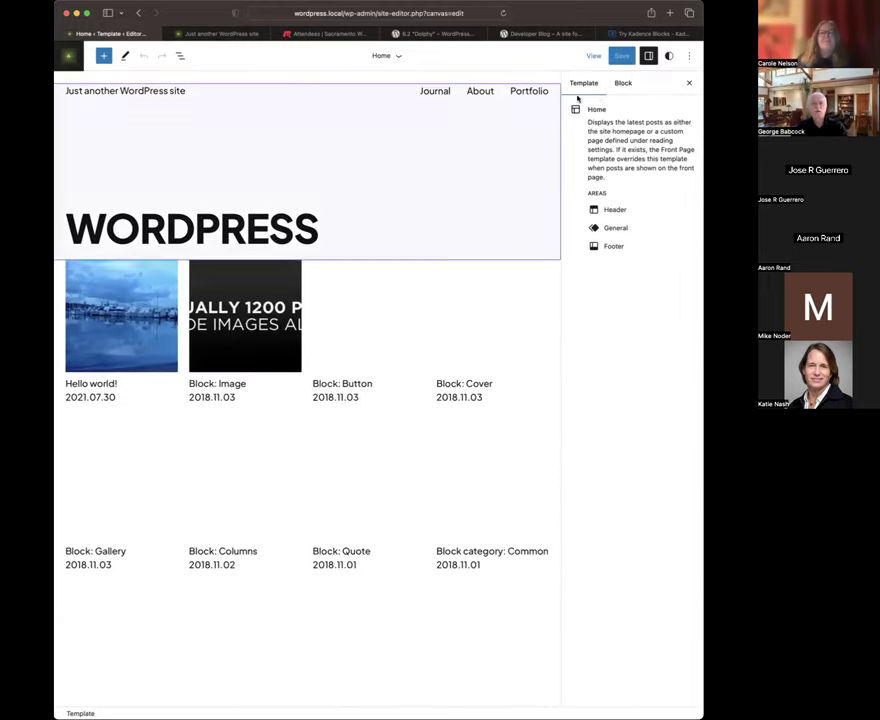
# Add a Category Link to the Navigation block in the Header Large template part, picking it from the full block list
pyautogui.click(440, 97)
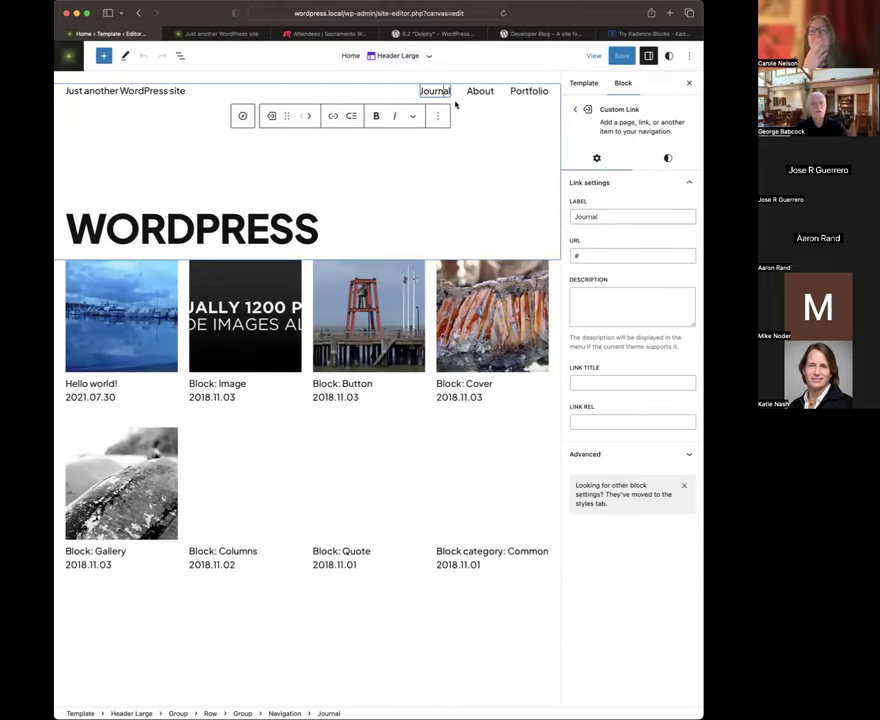
pyautogui.click(180, 57)
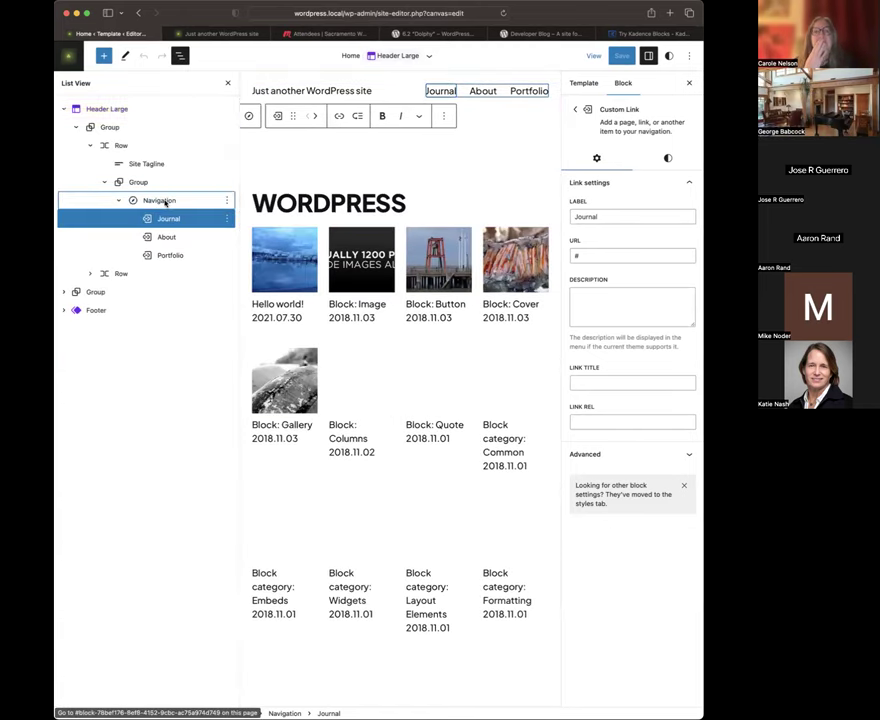
pyautogui.click(163, 202)
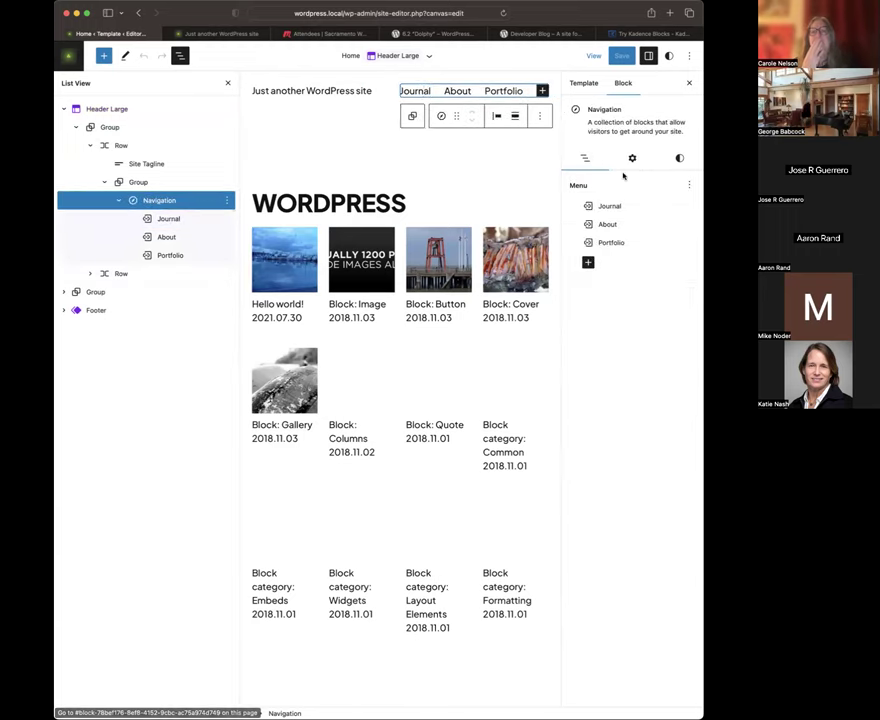
pyautogui.click(588, 262)
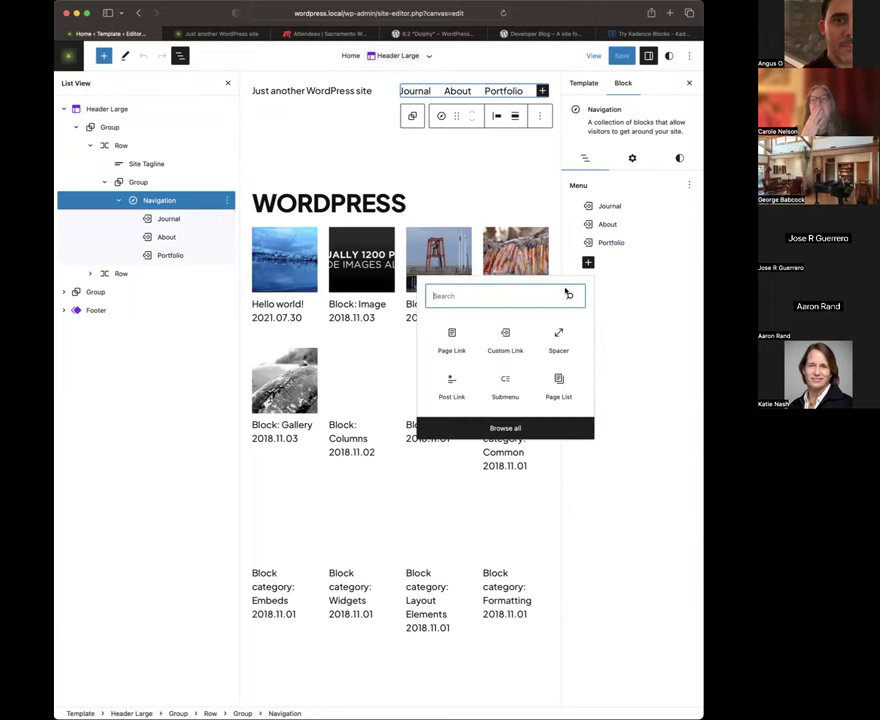
pyautogui.click(550, 430)
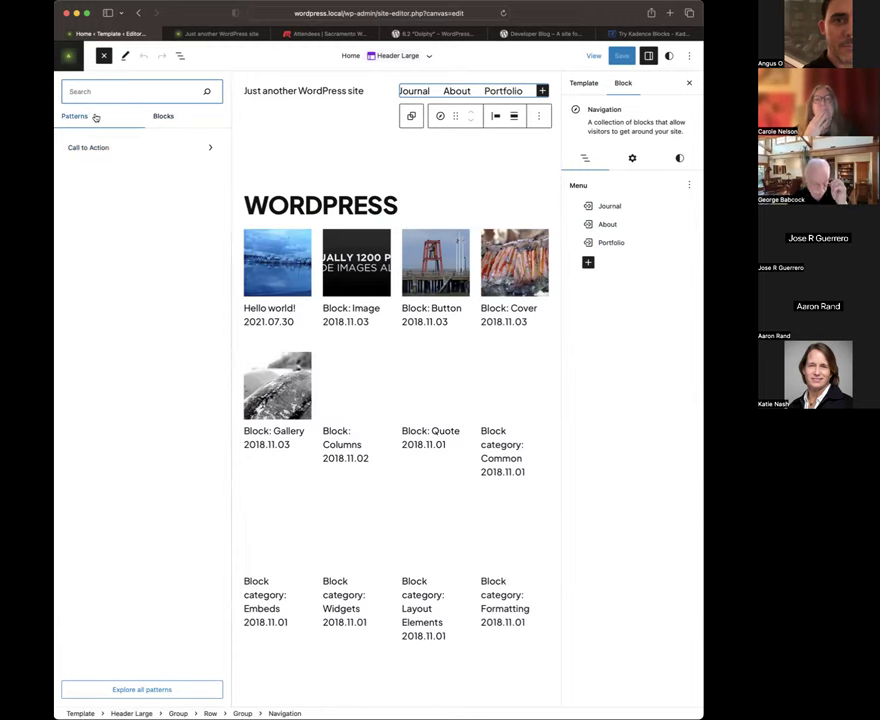
pyautogui.click(164, 118)
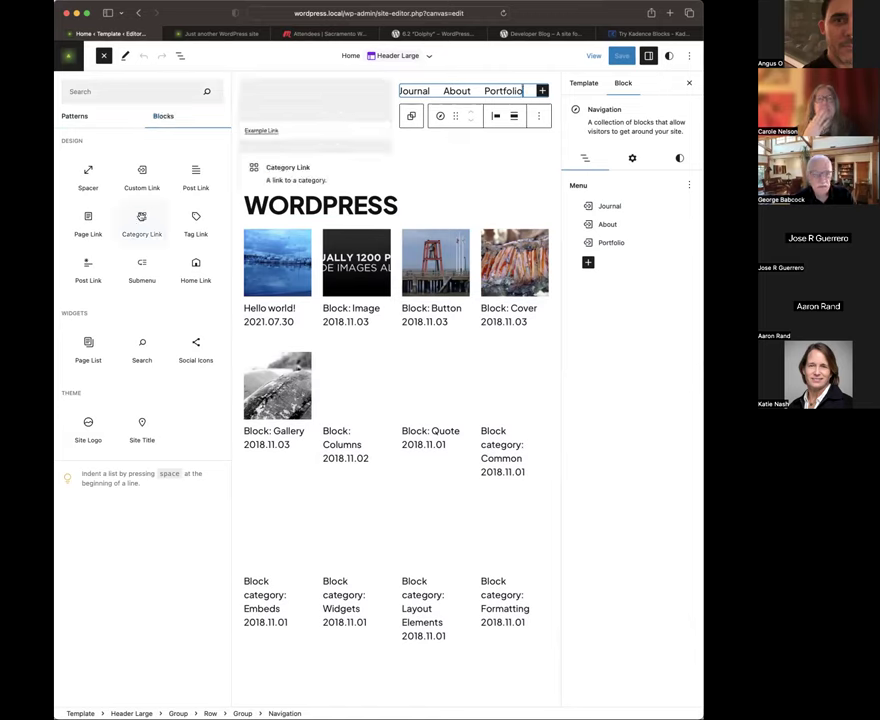
pyautogui.click(142, 220)
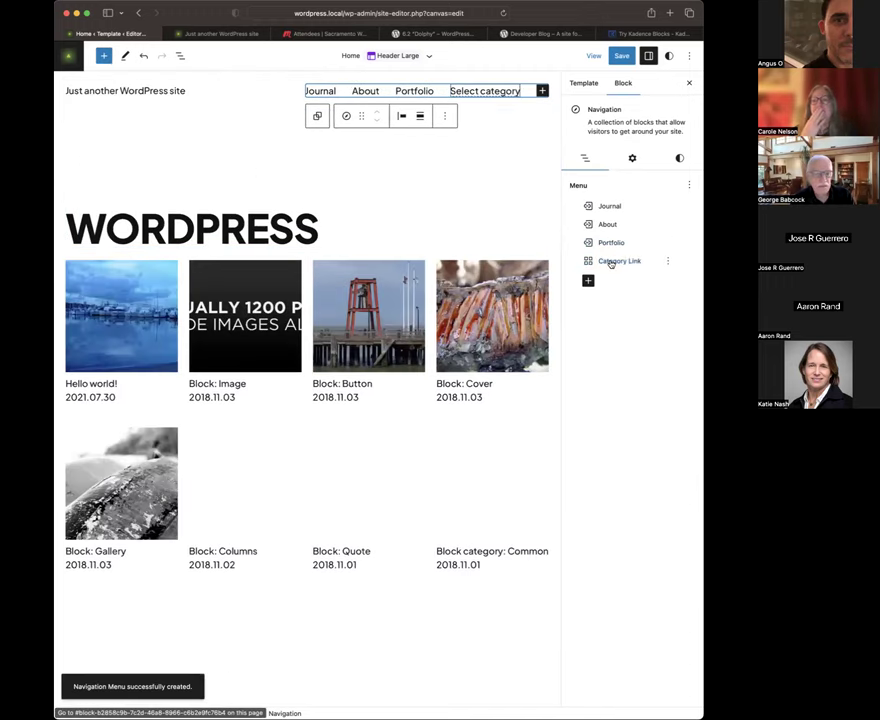
# Open the new Category Link's category chooser and dismiss it without selecting a category
pyautogui.click(610, 261)
pyautogui.click(487, 93)
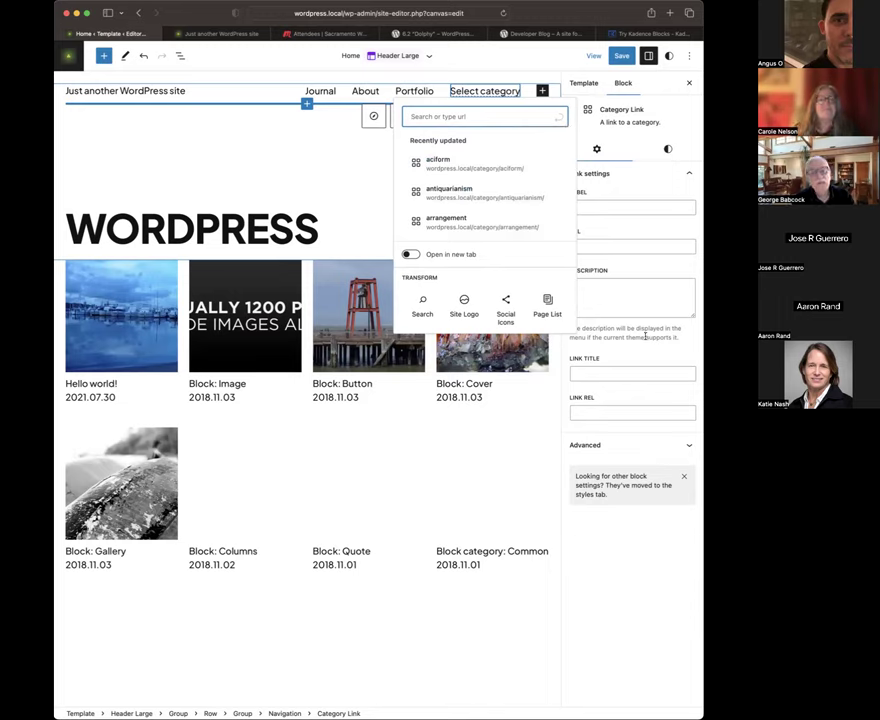
pyautogui.click(674, 538)
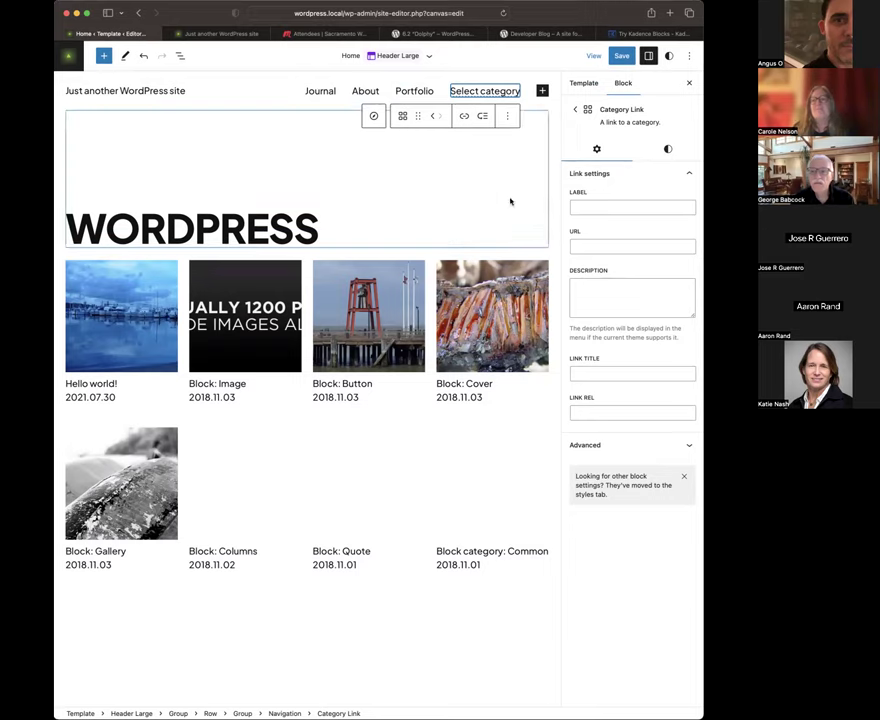
# View the site-wide Styles options and return to the Category Link's block settings
pyautogui.click(68, 57)
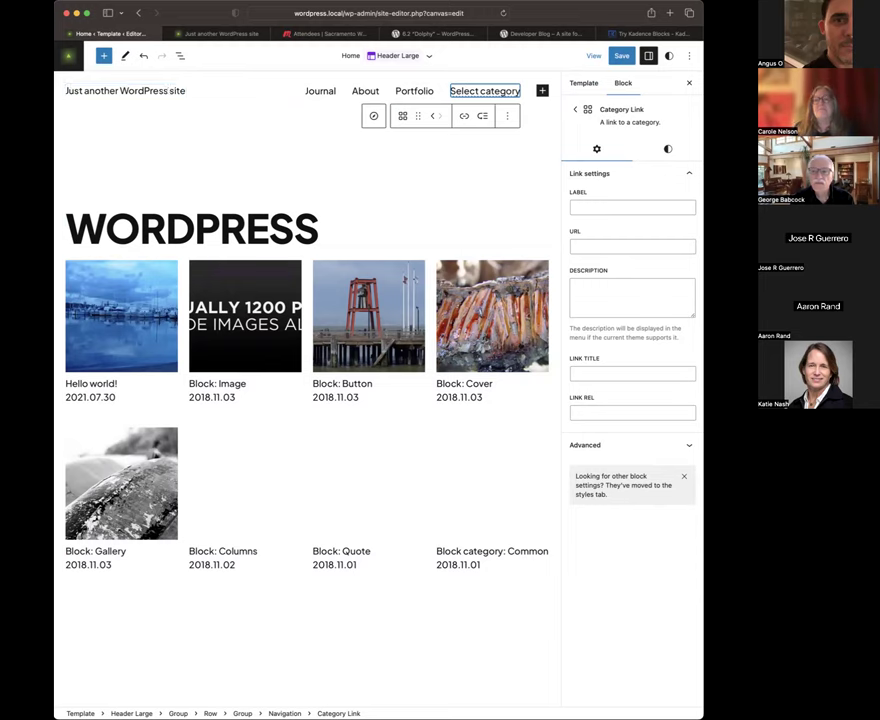
pyautogui.click(671, 57)
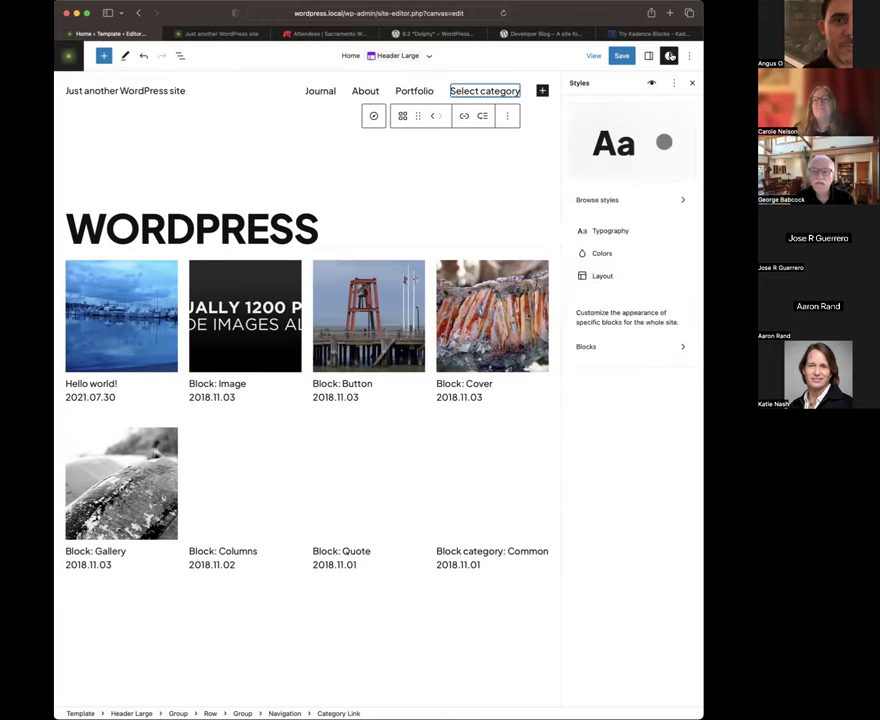
pyautogui.click(648, 56)
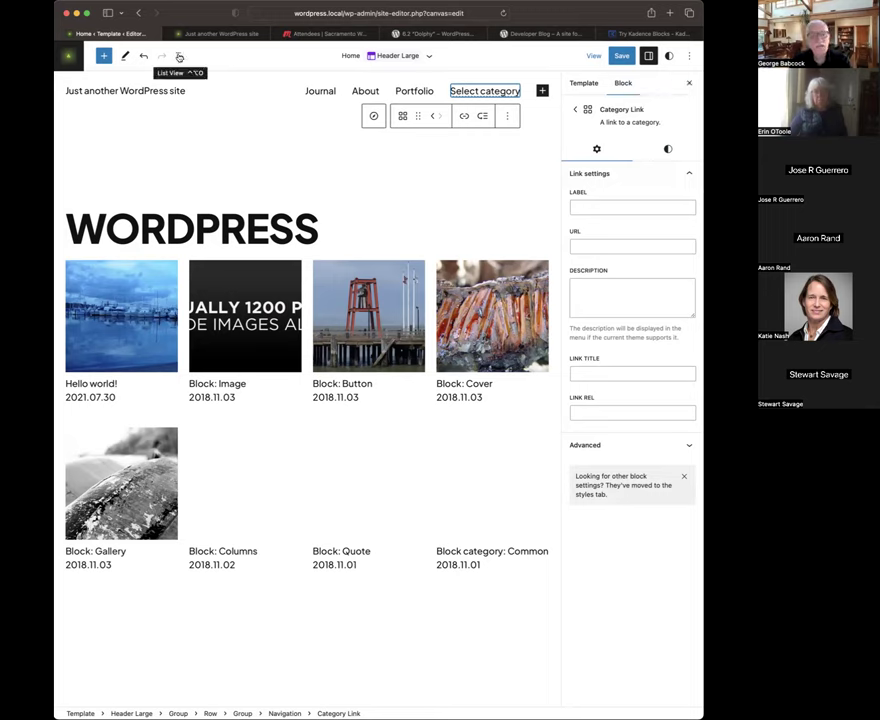
# Leave the Site Editor for the dashboard without saving, and activate the Twenty Twenty-Three theme
pyautogui.click(68, 56)
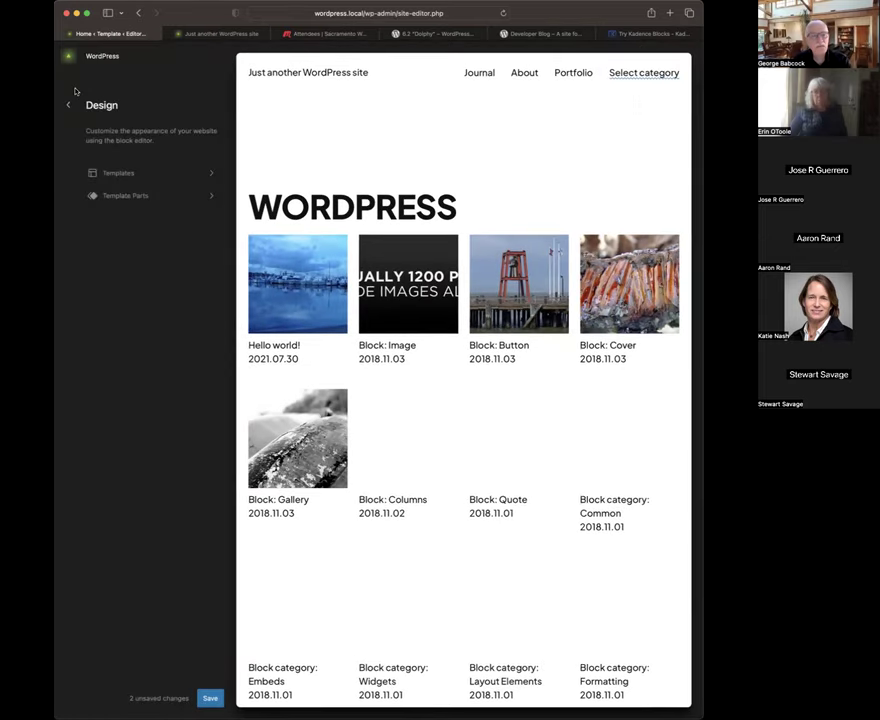
pyautogui.click(68, 106)
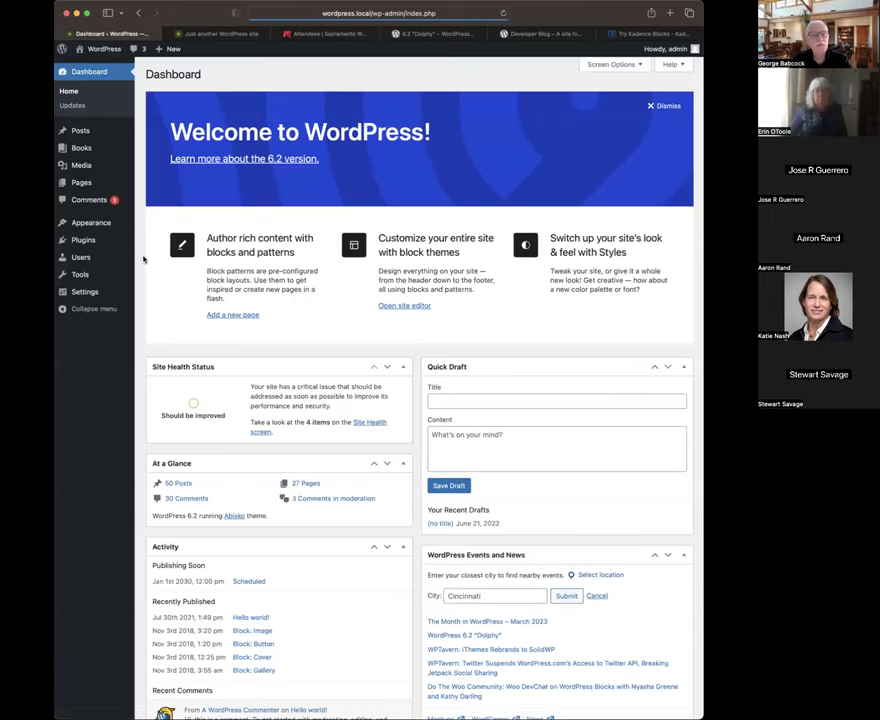
pyautogui.moveTo(86, 243)
pyautogui.moveTo(108, 223)
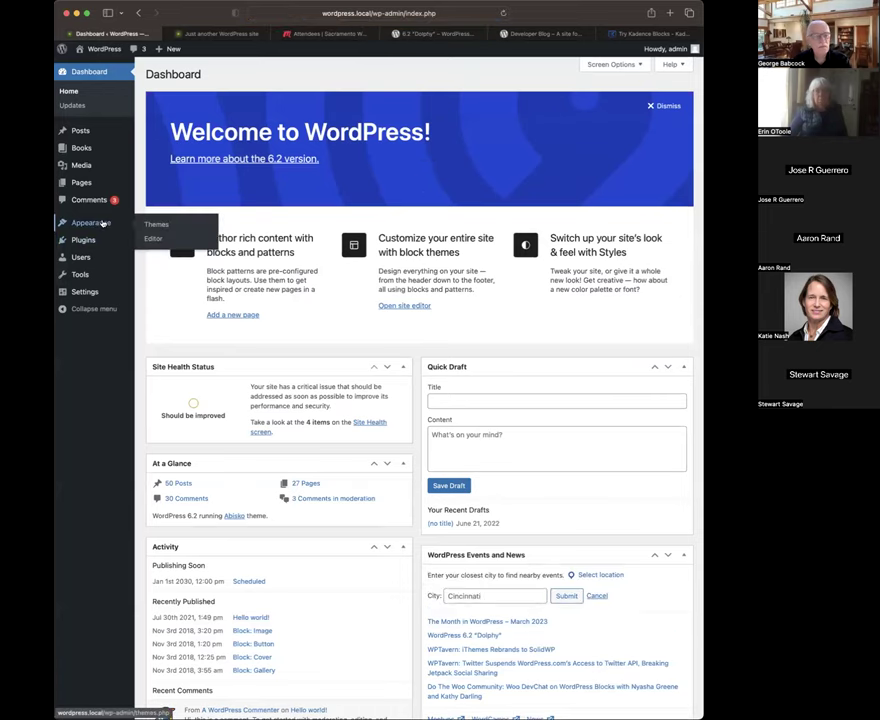
pyautogui.click(157, 226)
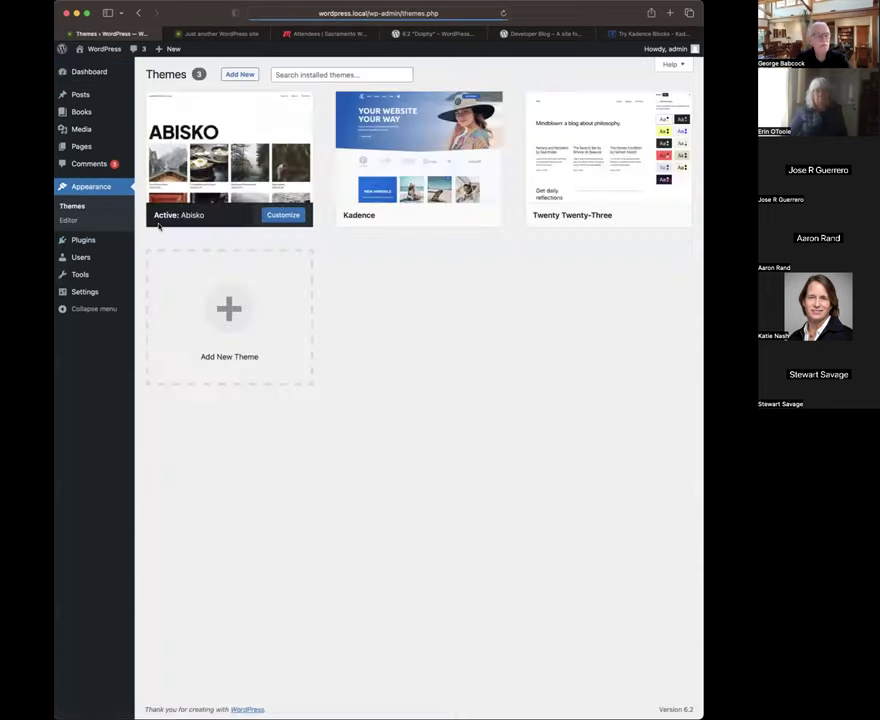
pyautogui.click(666, 215)
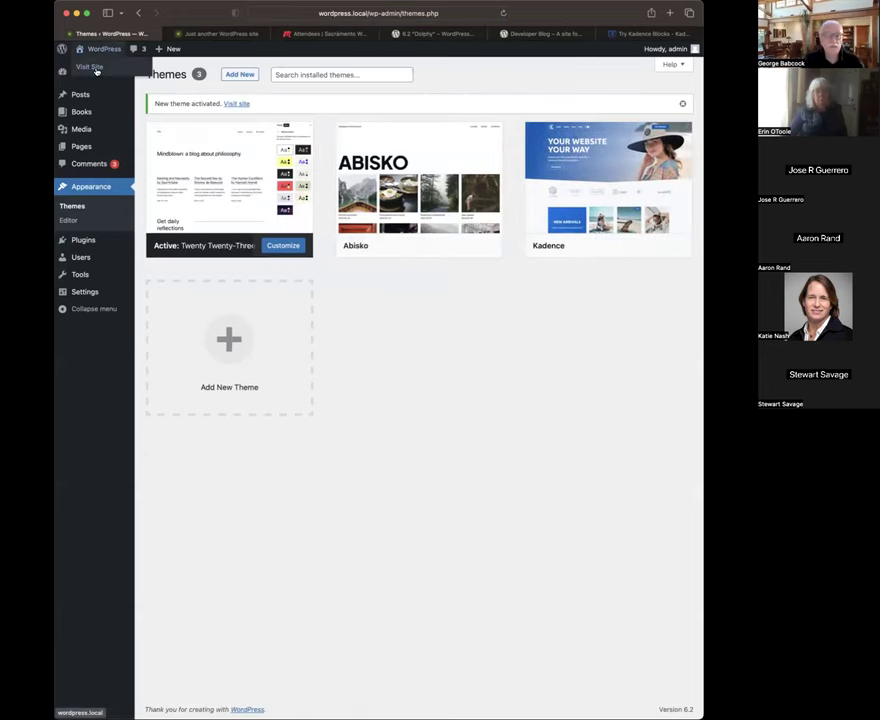
# View the site's front end with the Twenty Twenty-Three theme and open it in the Site Editor
pyautogui.click(96, 67)
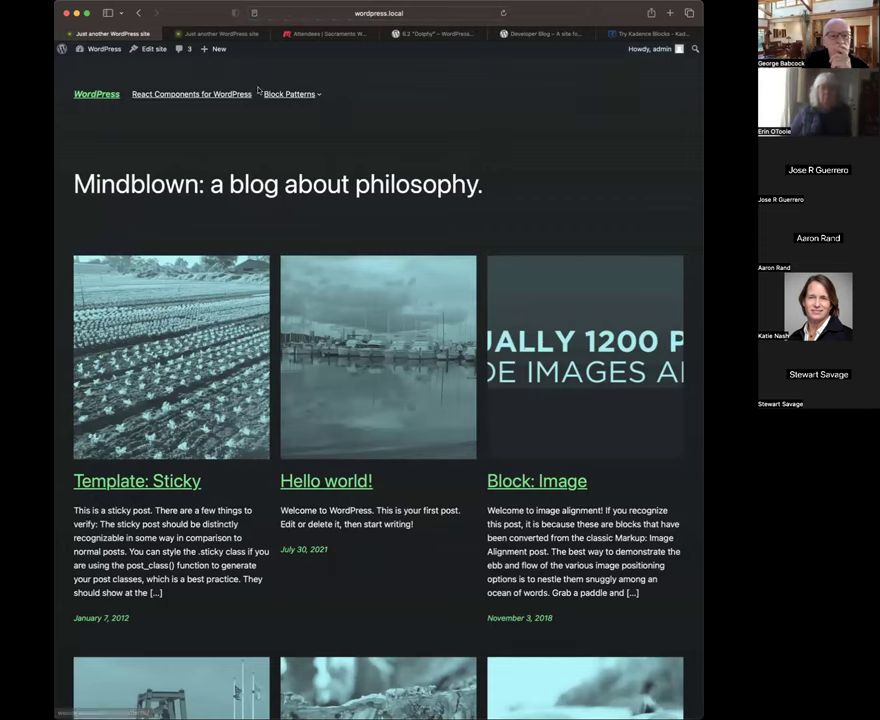
pyautogui.click(145, 50)
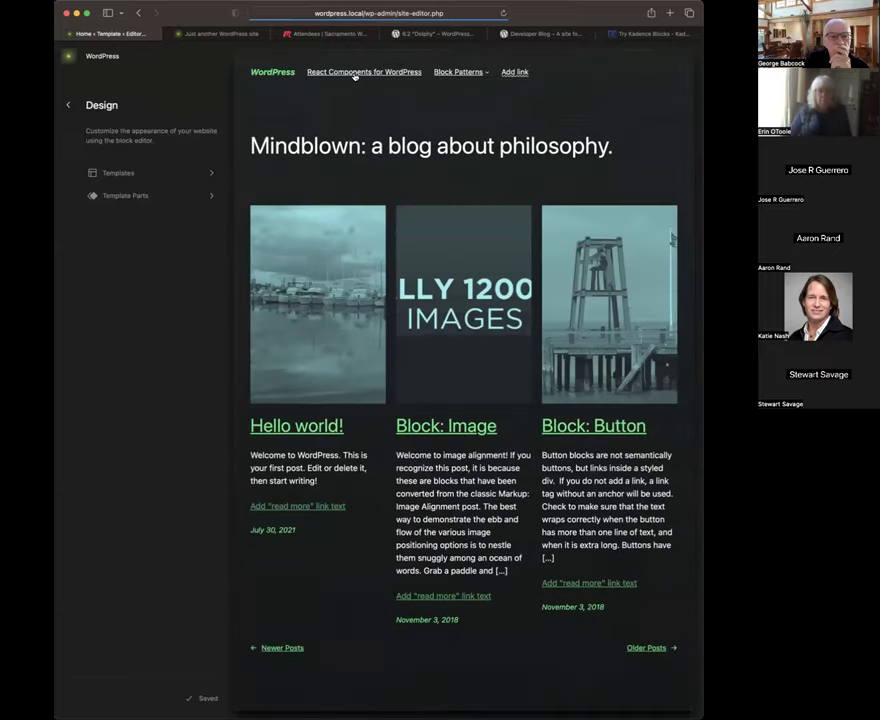
# Open the Home template for editing and expand the Header template part in the block structure to inspect its nested blocks
pyautogui.click(545, 73)
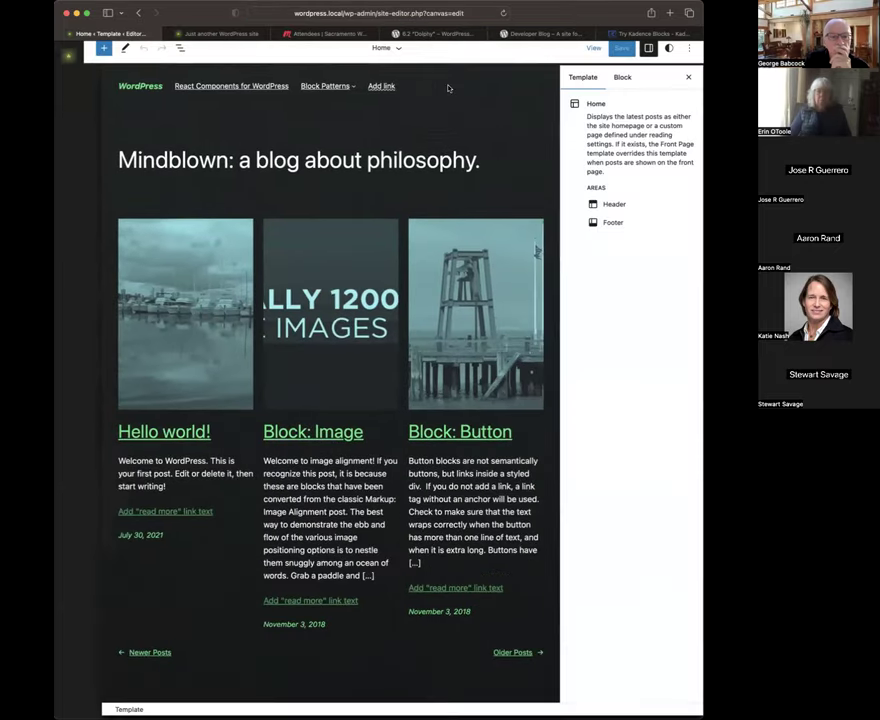
pyautogui.click(365, 98)
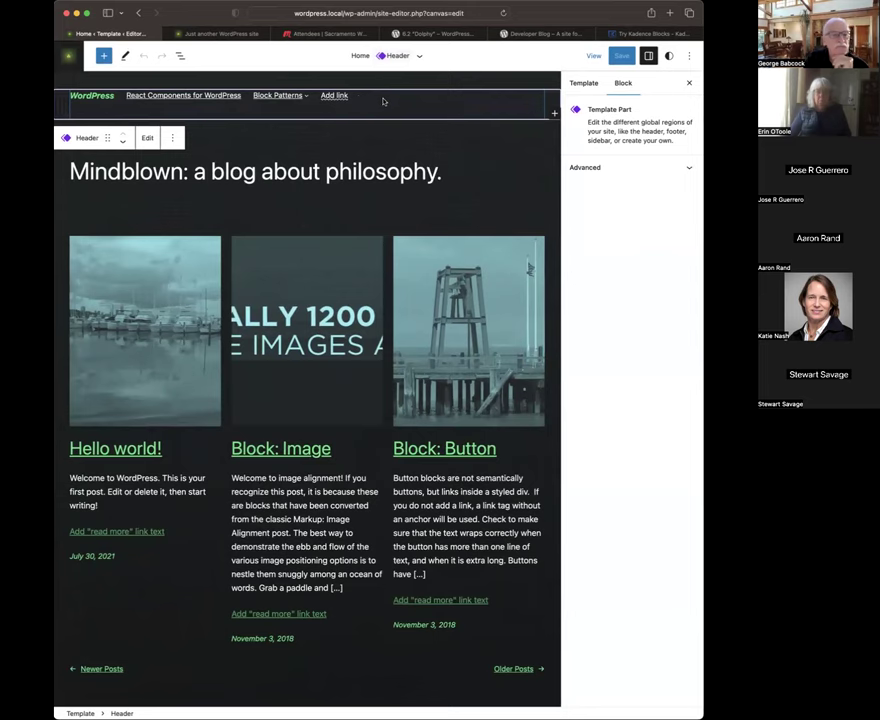
pyautogui.click(180, 55)
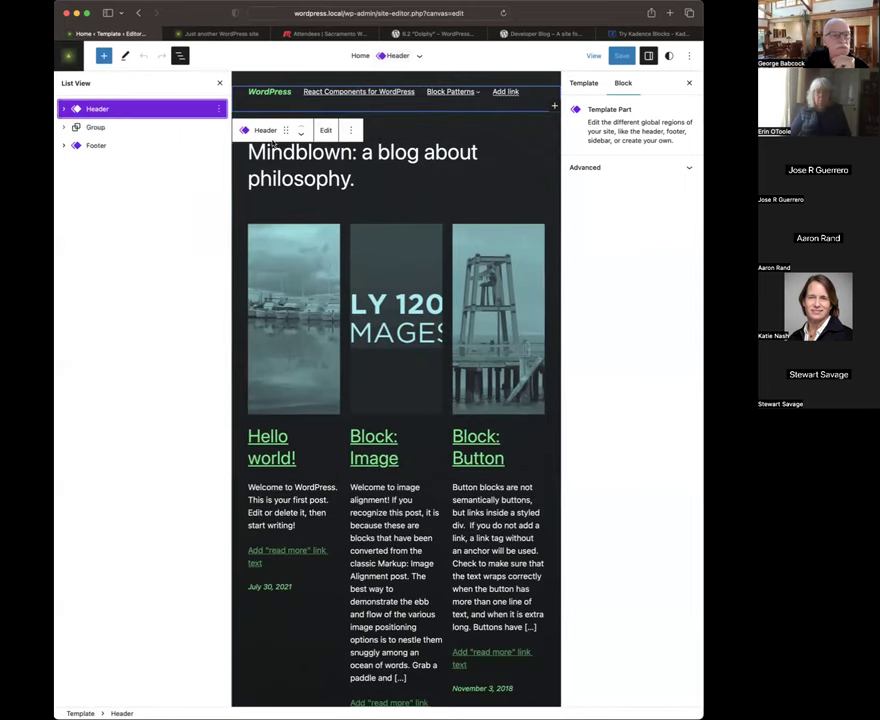
pyautogui.click(77, 112)
pyautogui.click(76, 127)
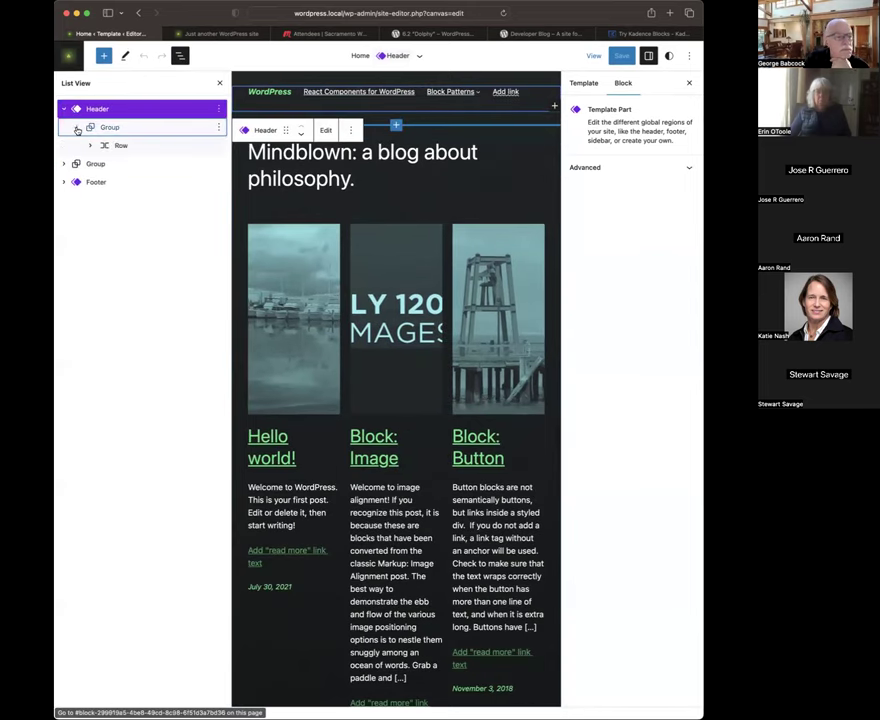
# Leave the Home template and open the Header template part on its own for editing
pyautogui.click(68, 56)
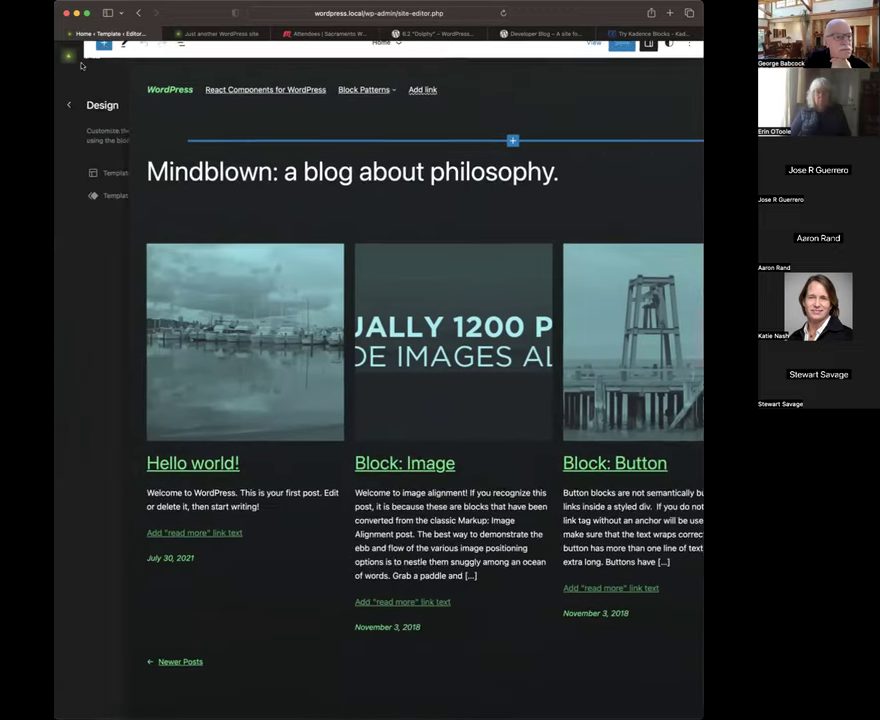
pyautogui.click(179, 199)
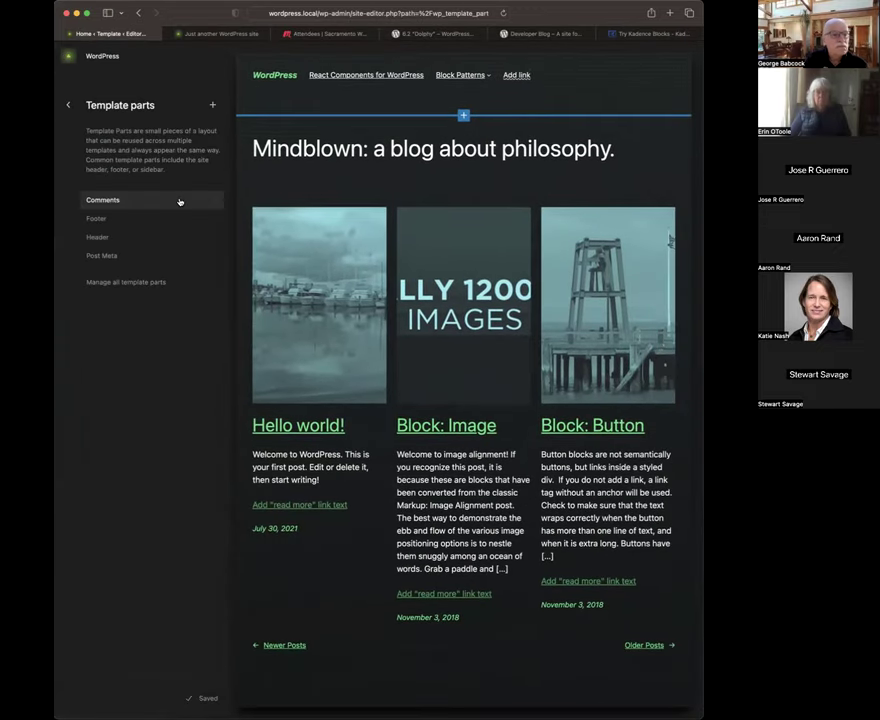
pyautogui.click(107, 237)
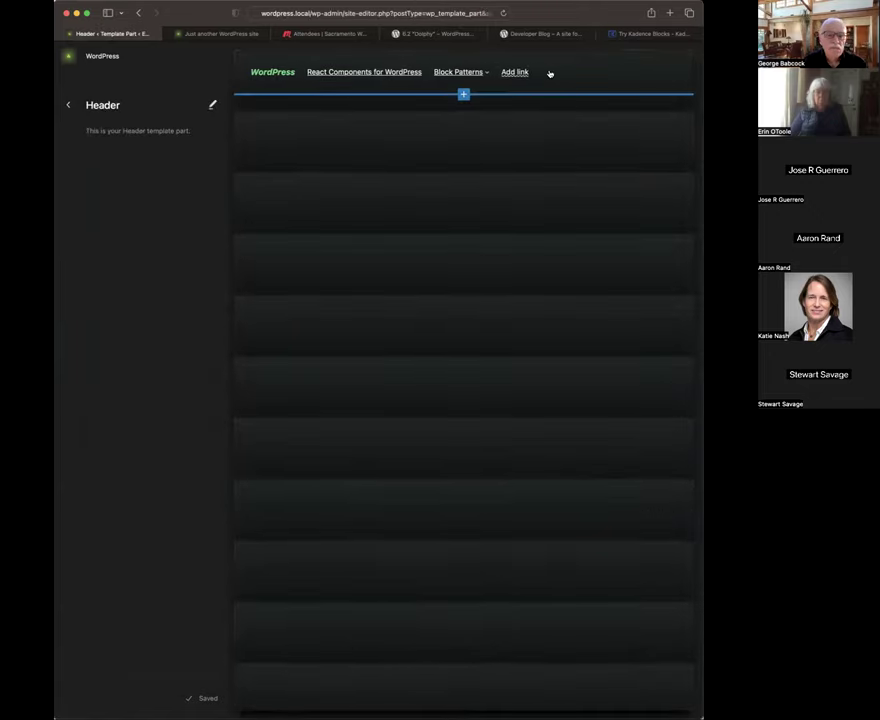
pyautogui.click(549, 74)
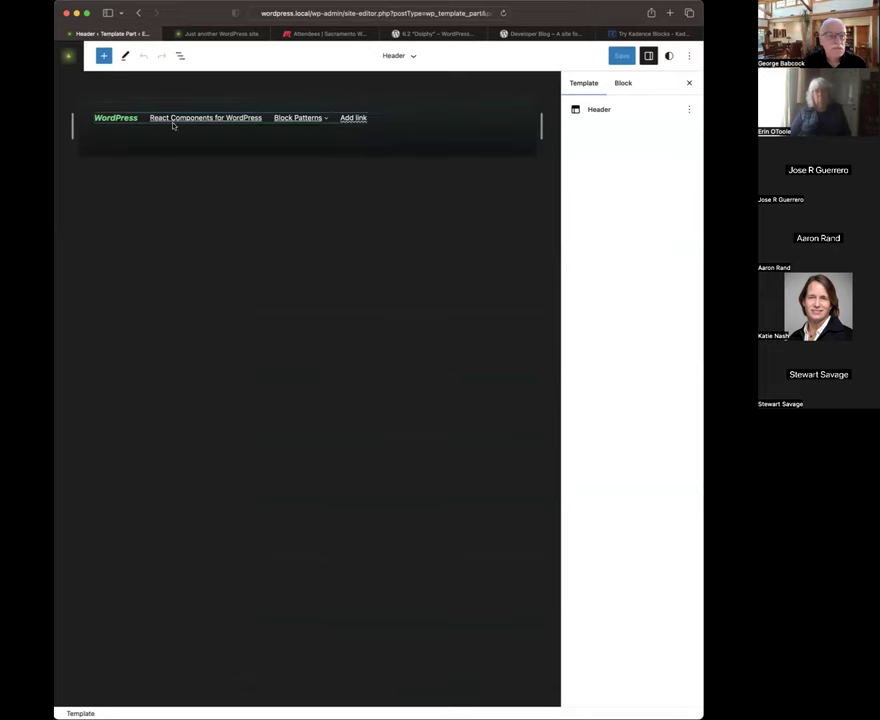
# Select the header's Navigation block from the block structure and show its layout and display settings
pyautogui.click(140, 120)
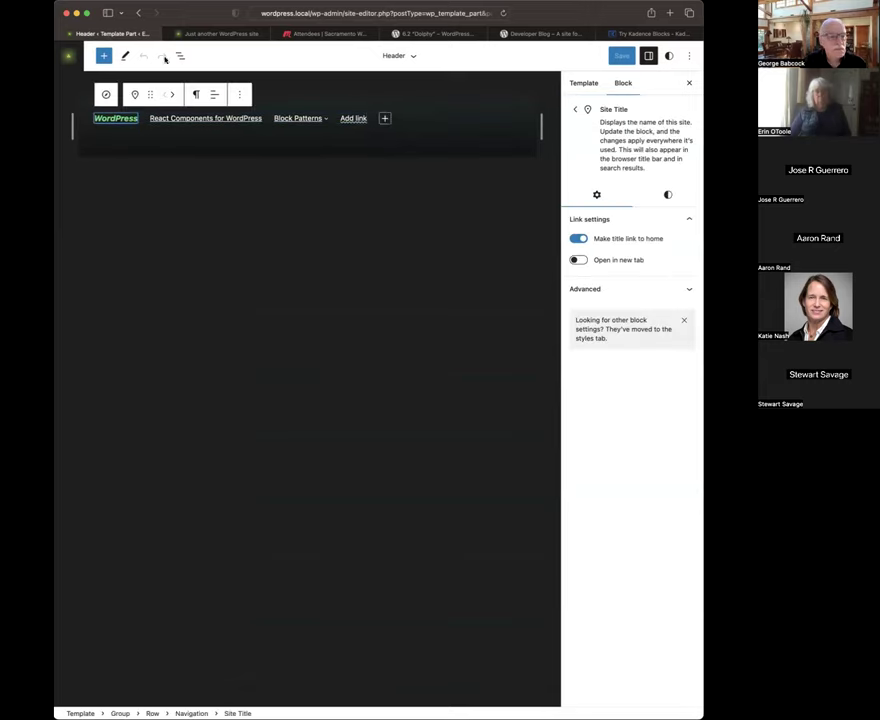
pyautogui.click(180, 55)
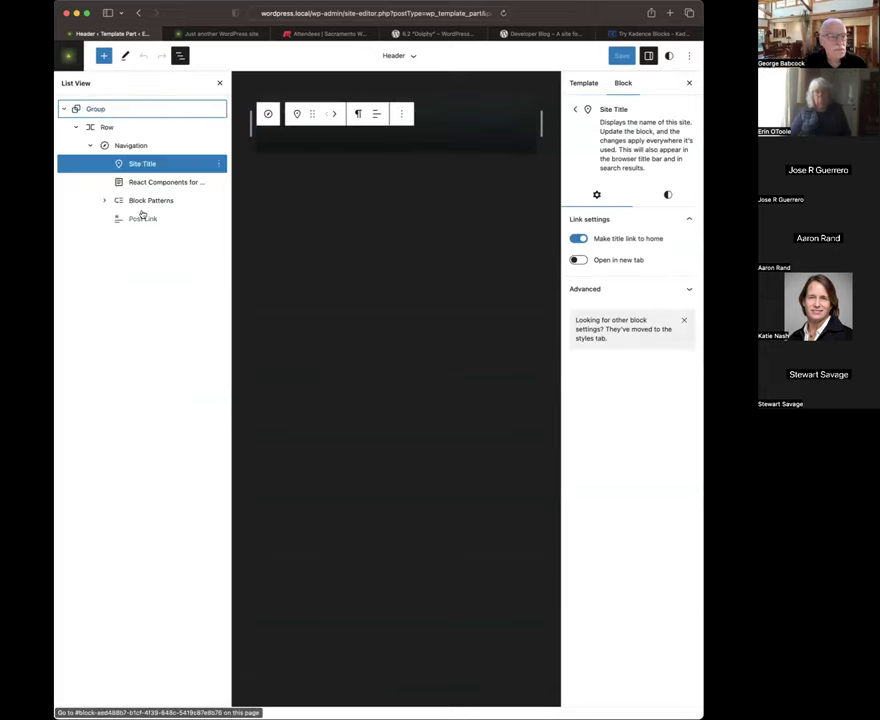
pyautogui.click(119, 146)
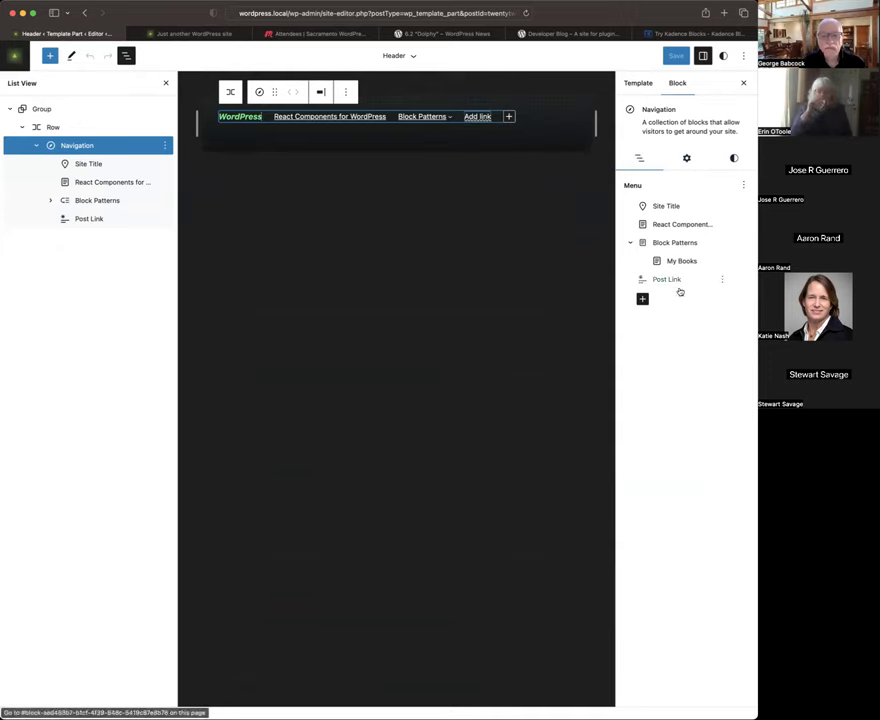
pyautogui.click(699, 166)
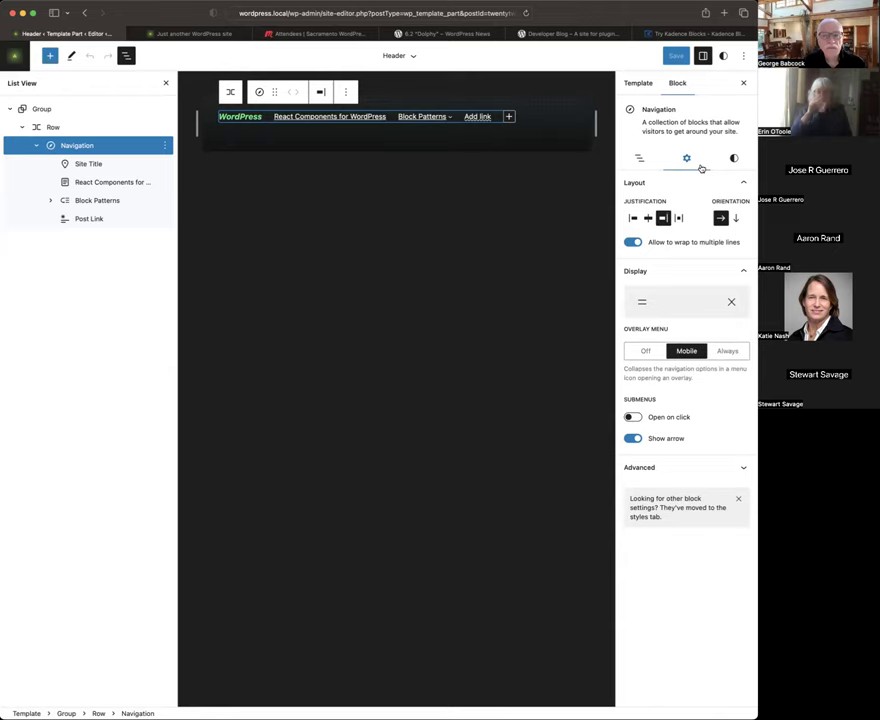